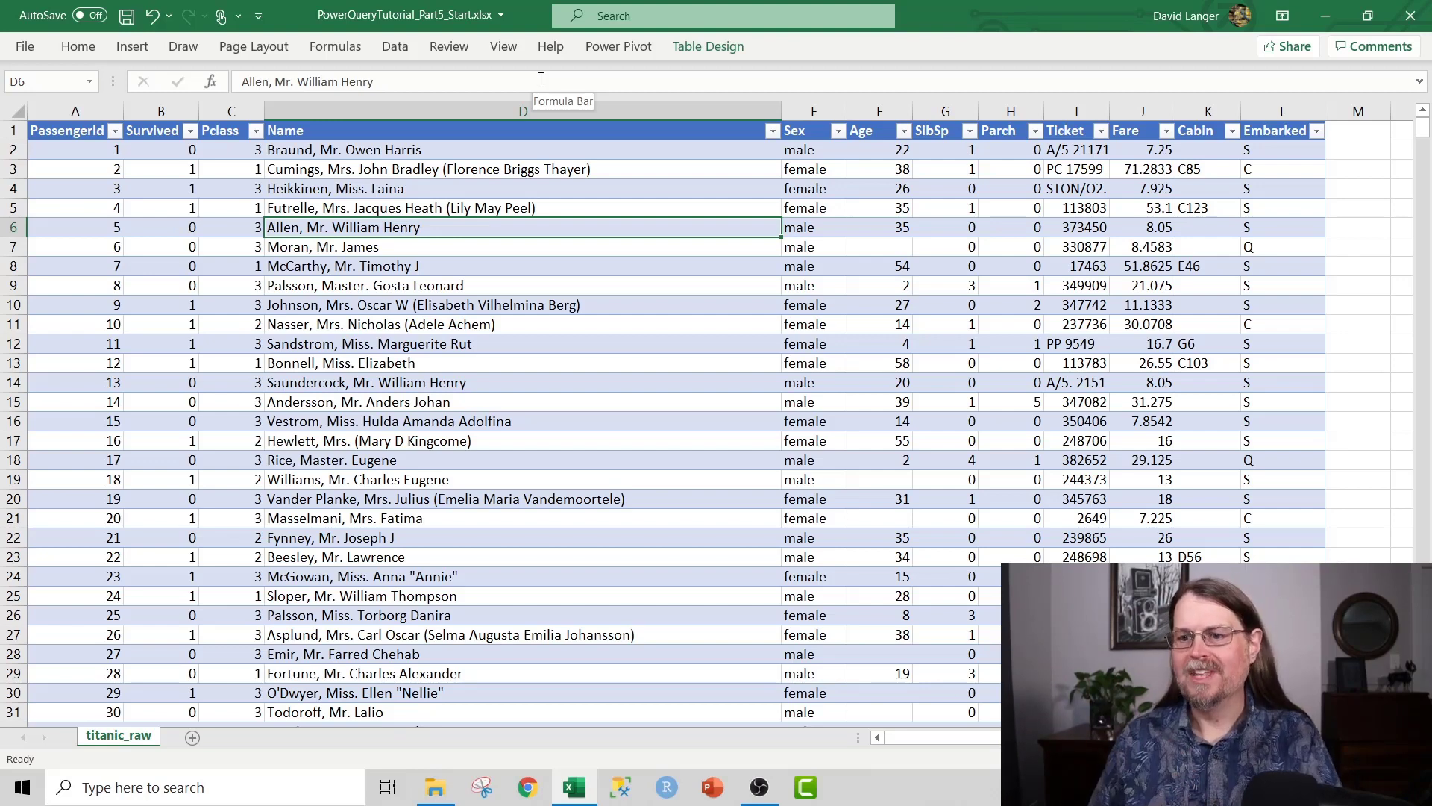
Check the Ticket column's filter choices and close them without changing anything.
click(1077, 113)
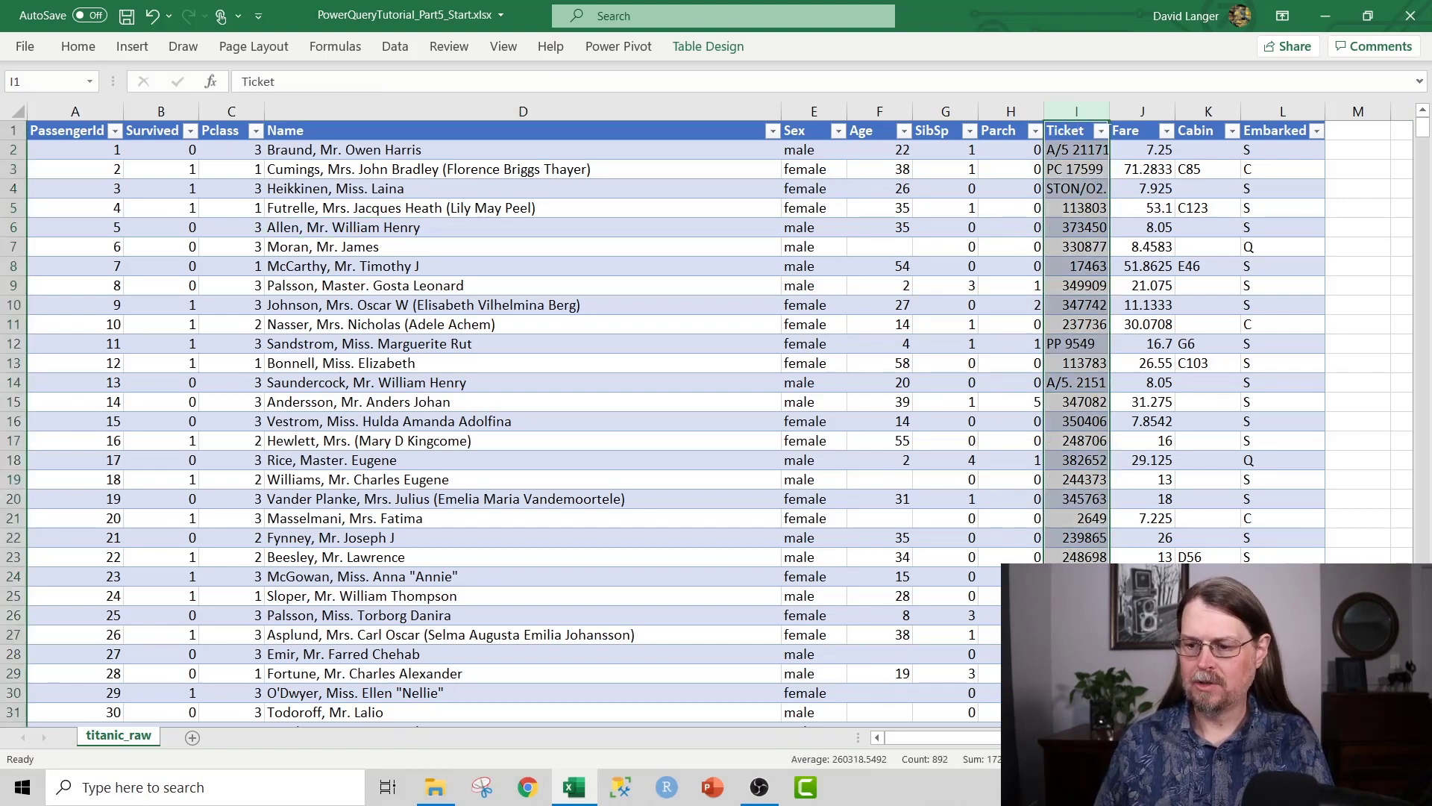
scroll(716, 415, right, 5)
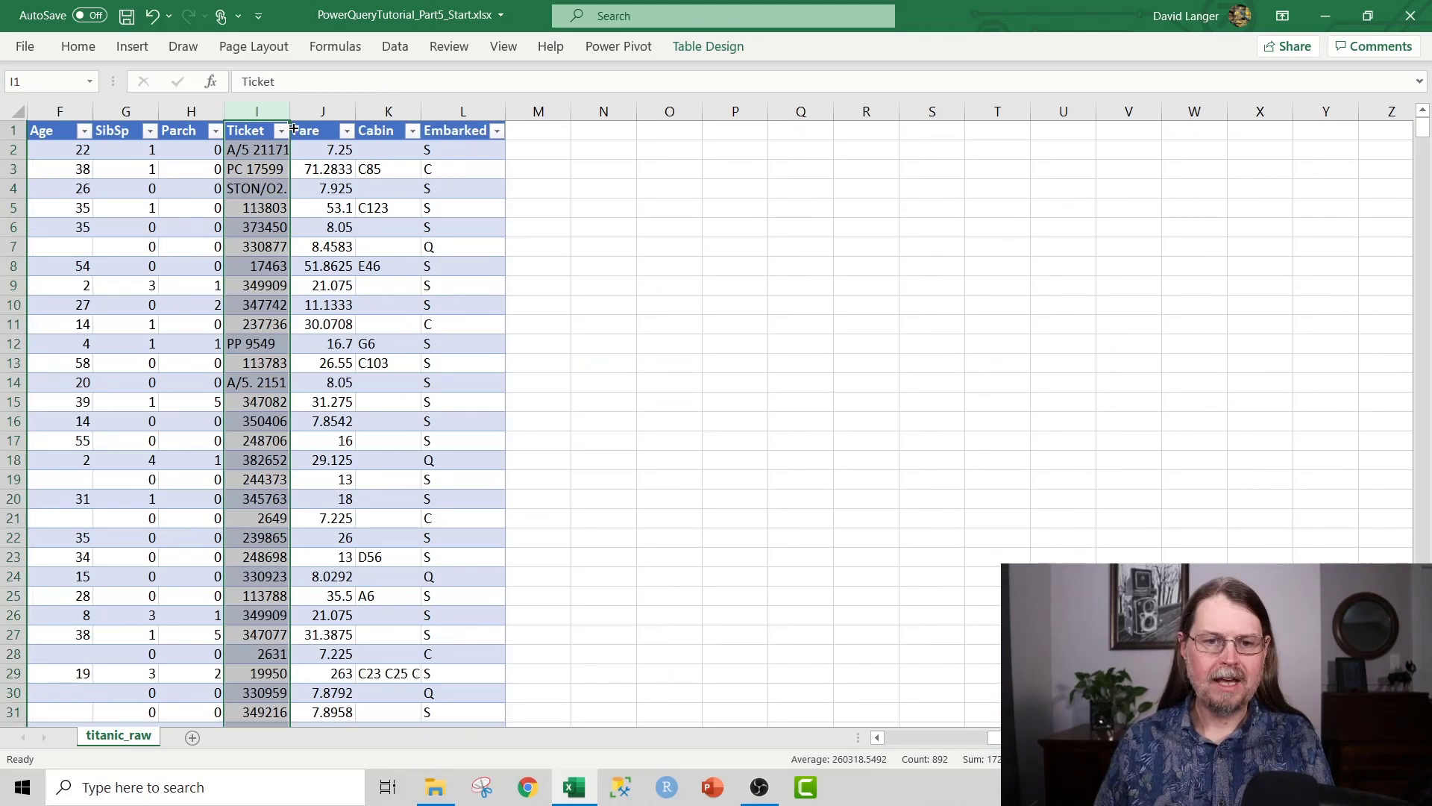
click(282, 131)
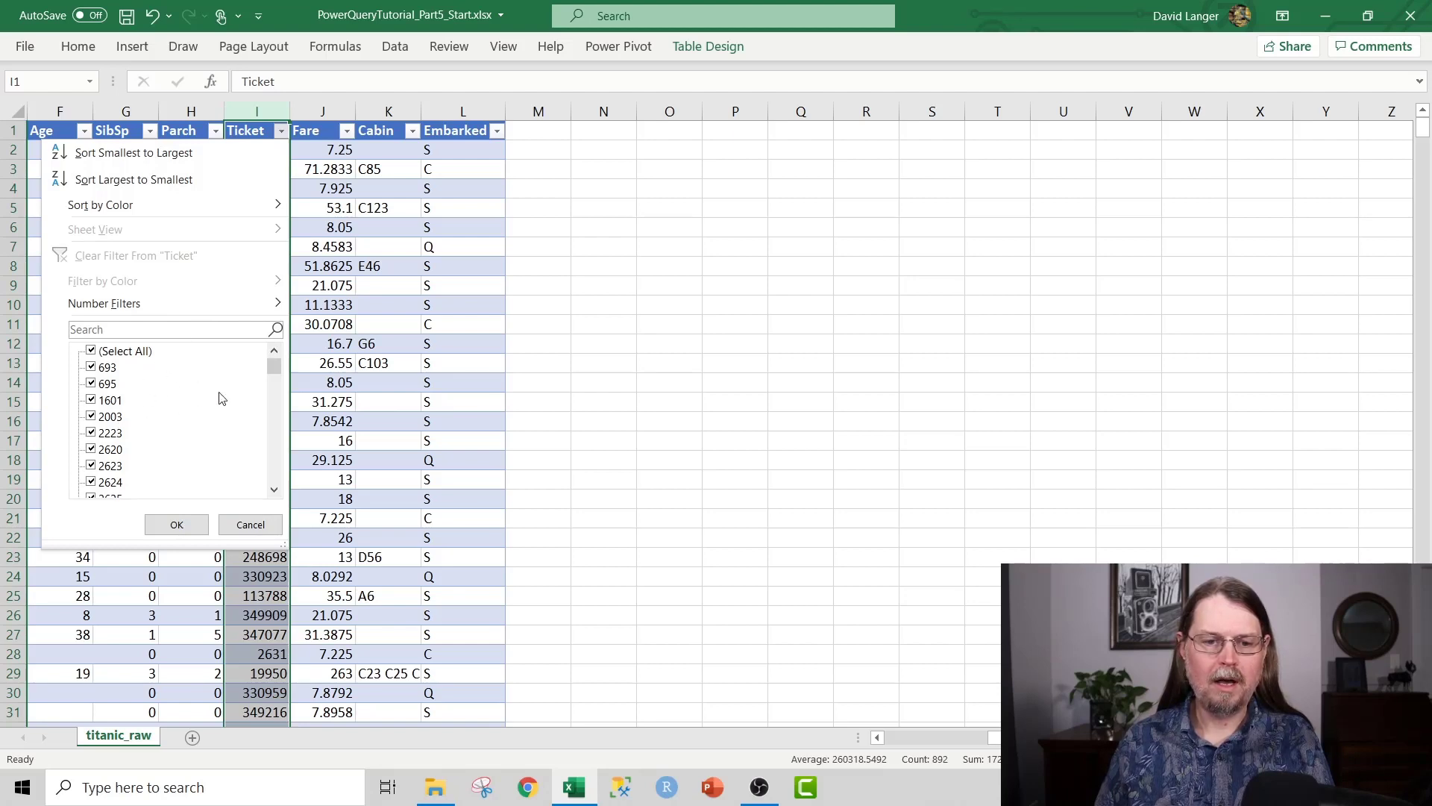
drag(274, 366, 271, 451)
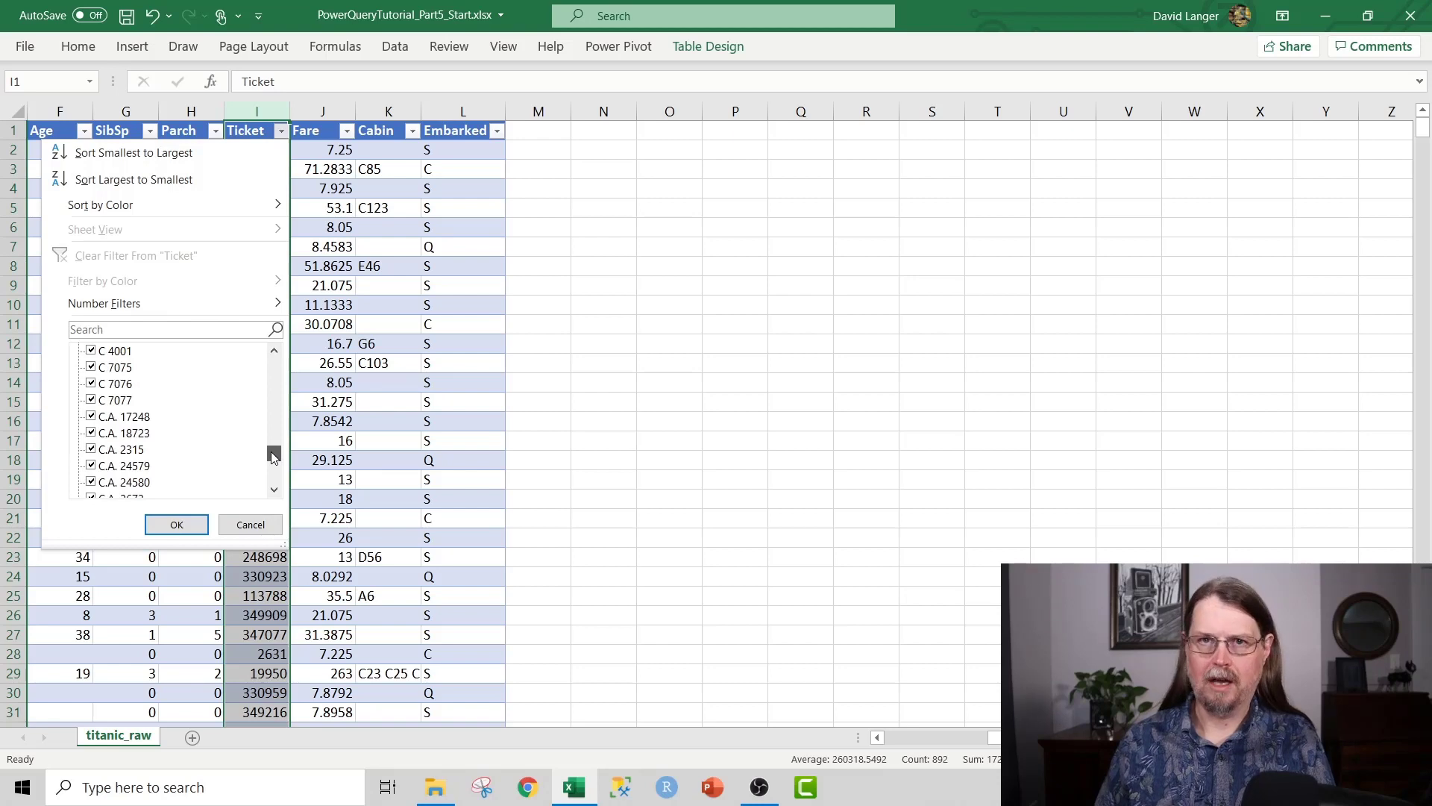
drag(270, 451, 276, 355)
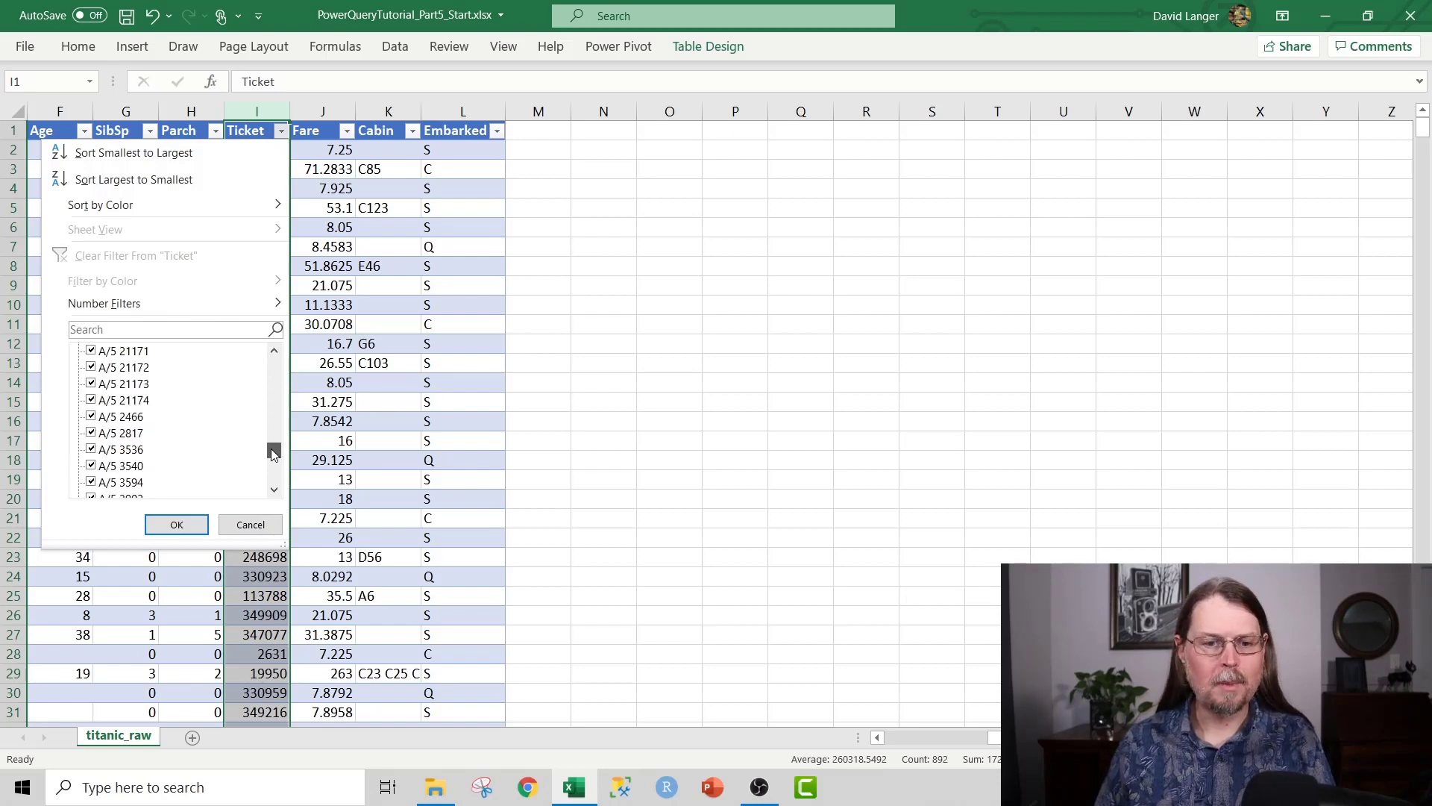
click(250, 524)
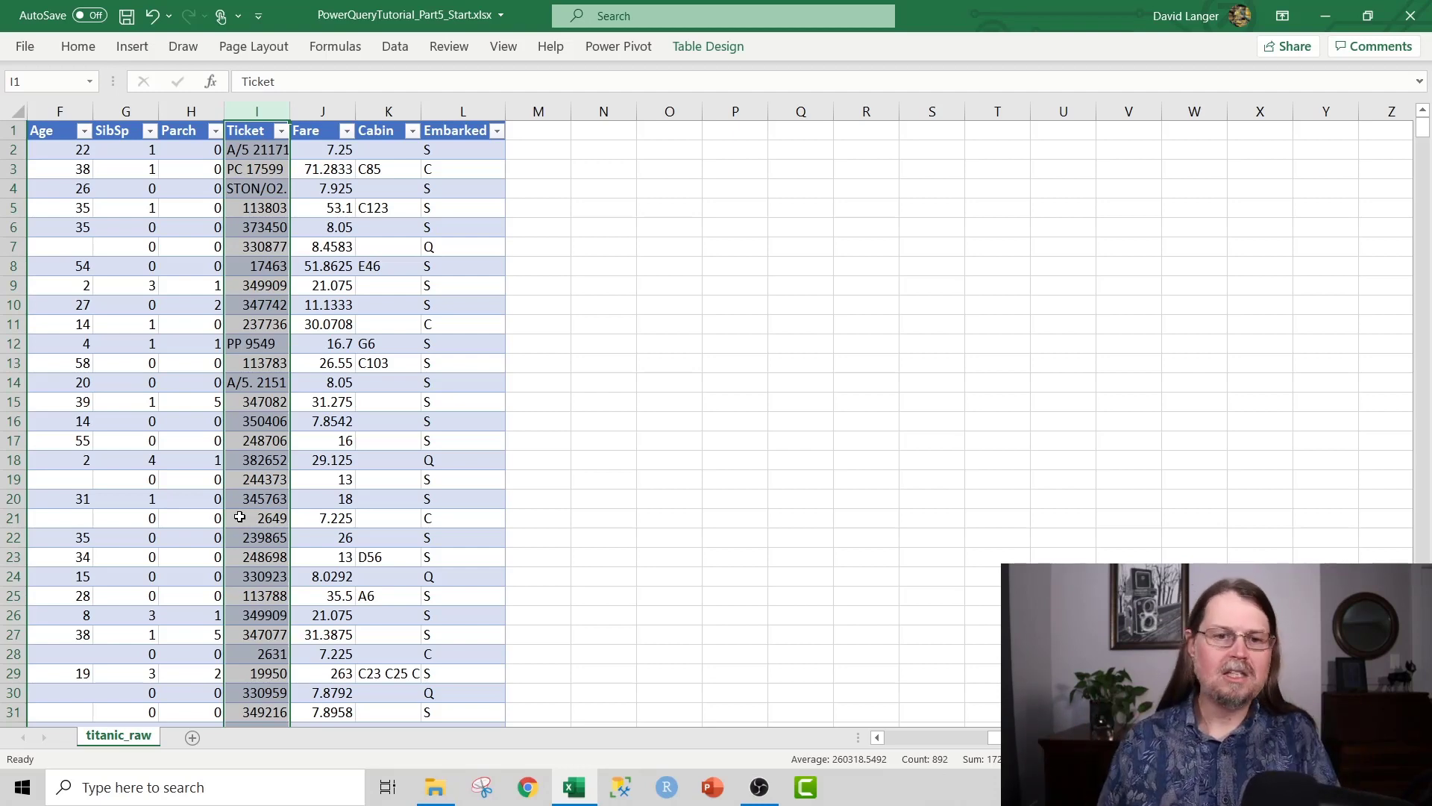
Insert a PivotTable from the passenger table on a new worksheet.
click(241, 501)
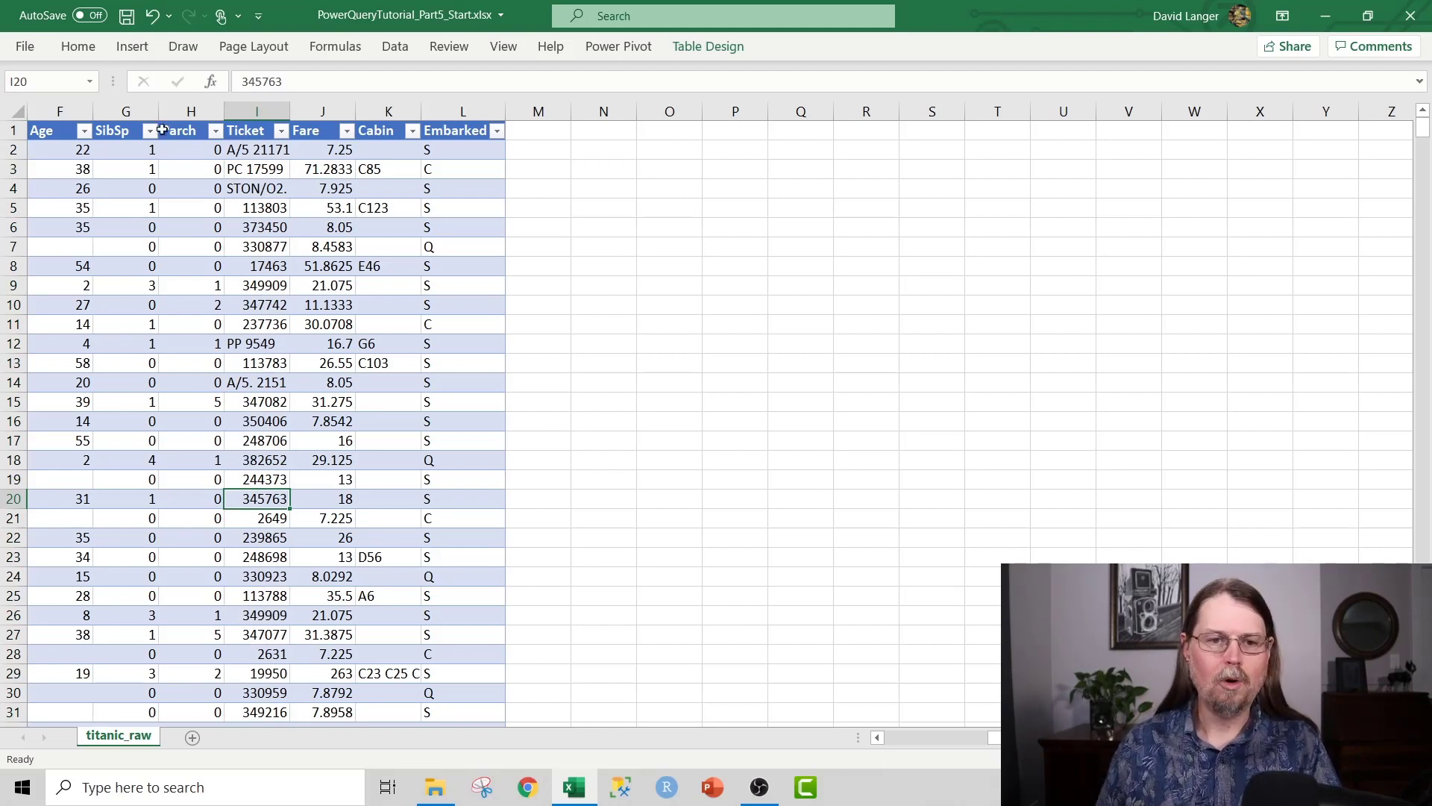
click(139, 49)
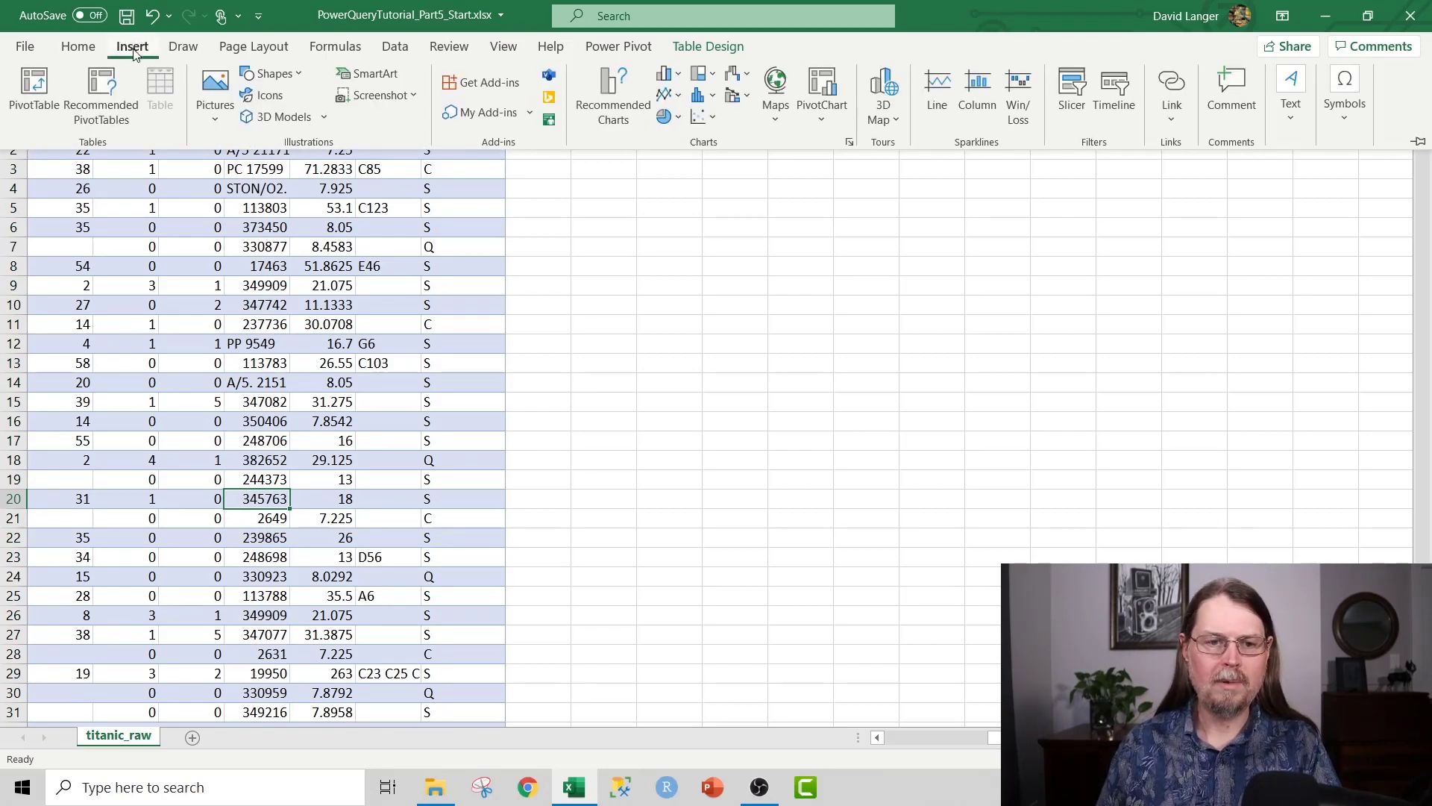
click(35, 86)
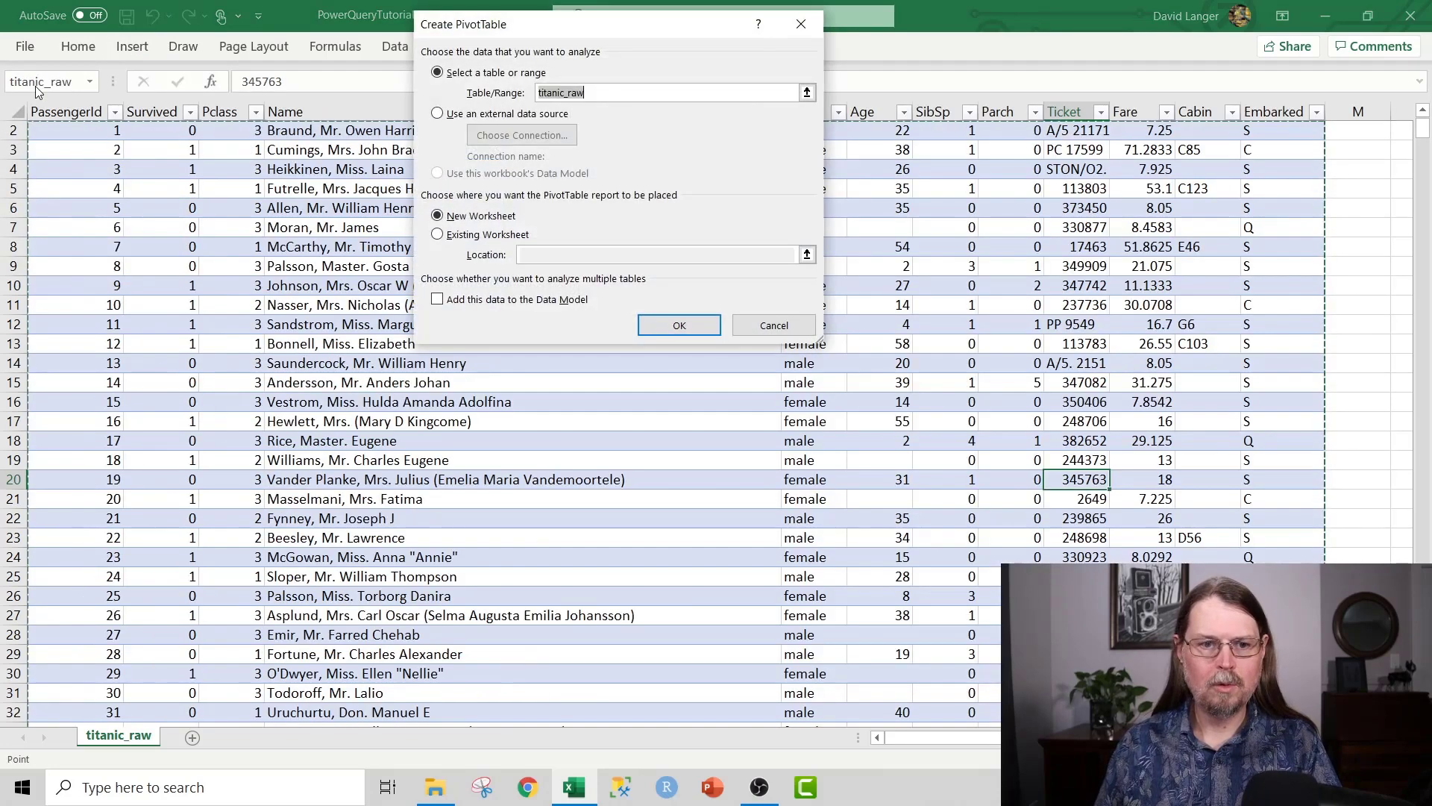
click(678, 326)
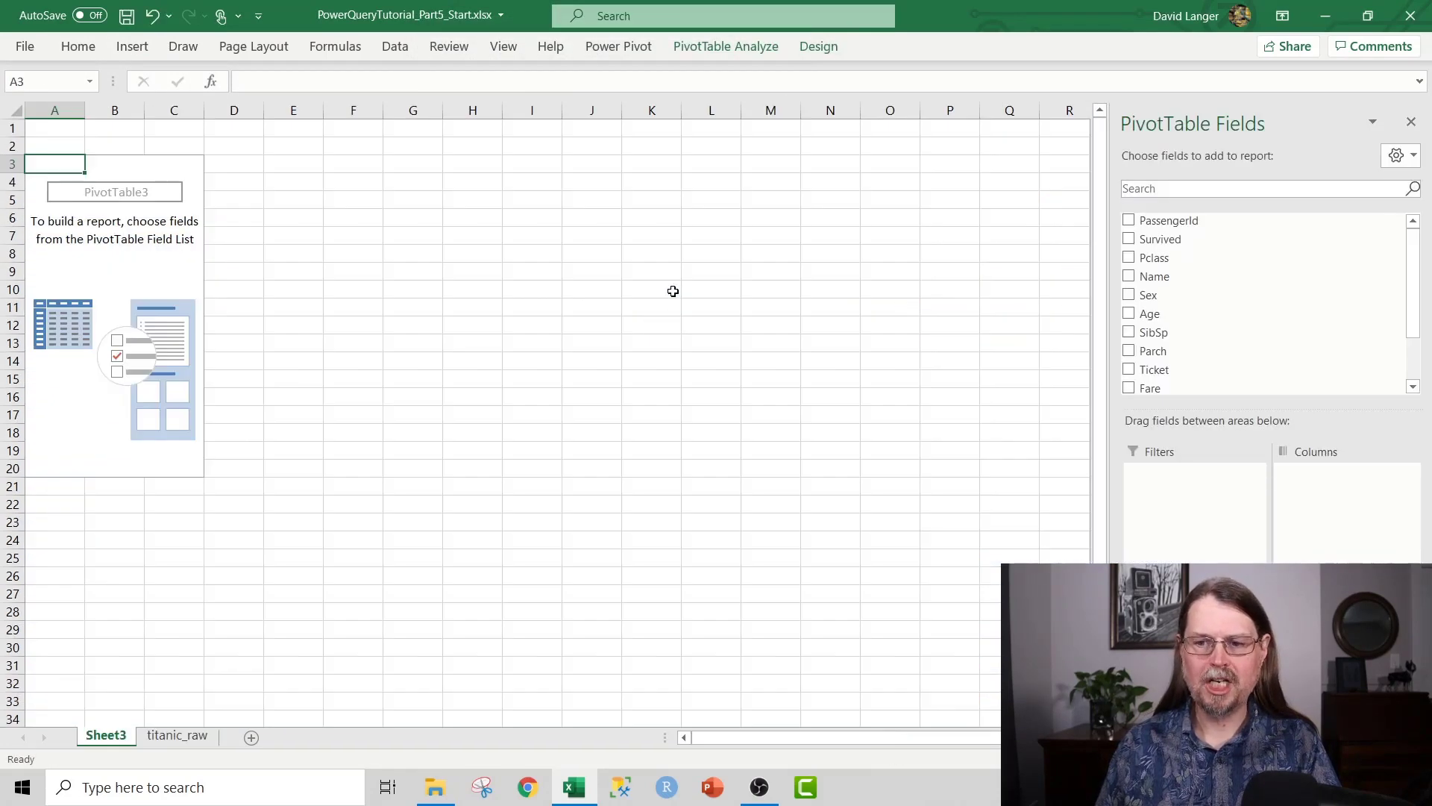
Put Ticket in Rows and Values to count passengers per ticket, finding ticket 1601 with seven.
drag(1186, 124, 1176, 30)
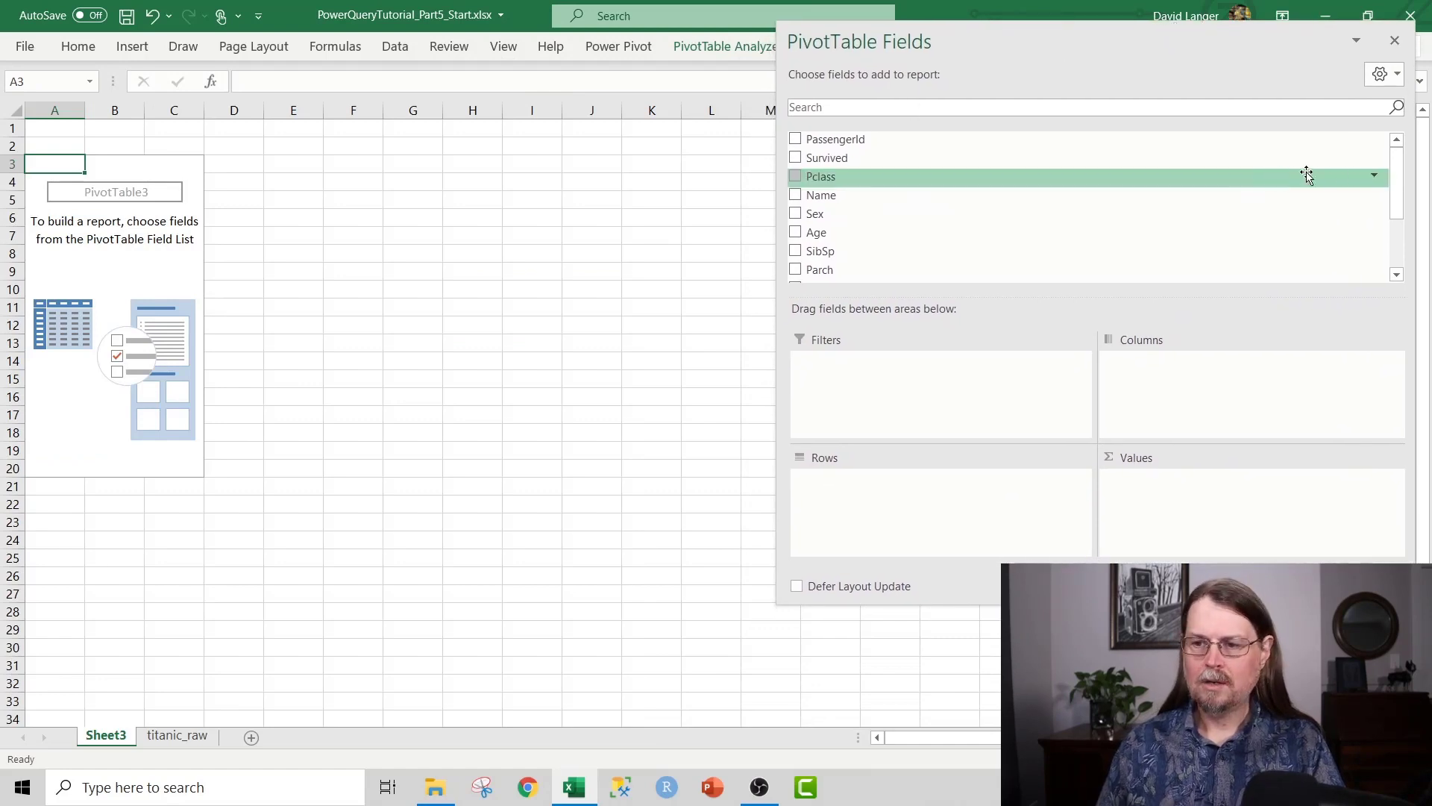
drag(1397, 180, 1396, 232)
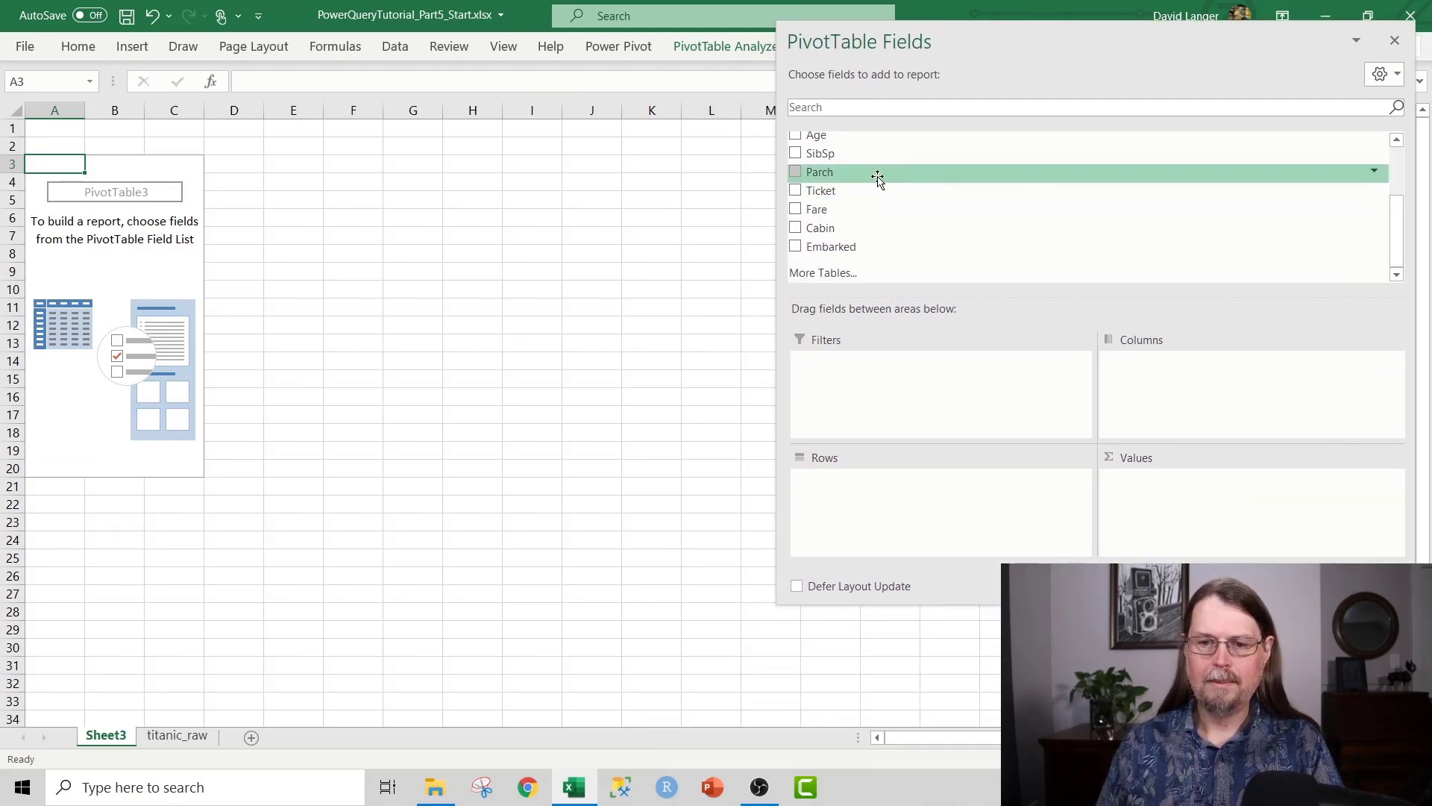
mouse_move(828, 191)
mouse_down()
mouse_move(906, 512)
mouse_move(887, 496)
mouse_up()
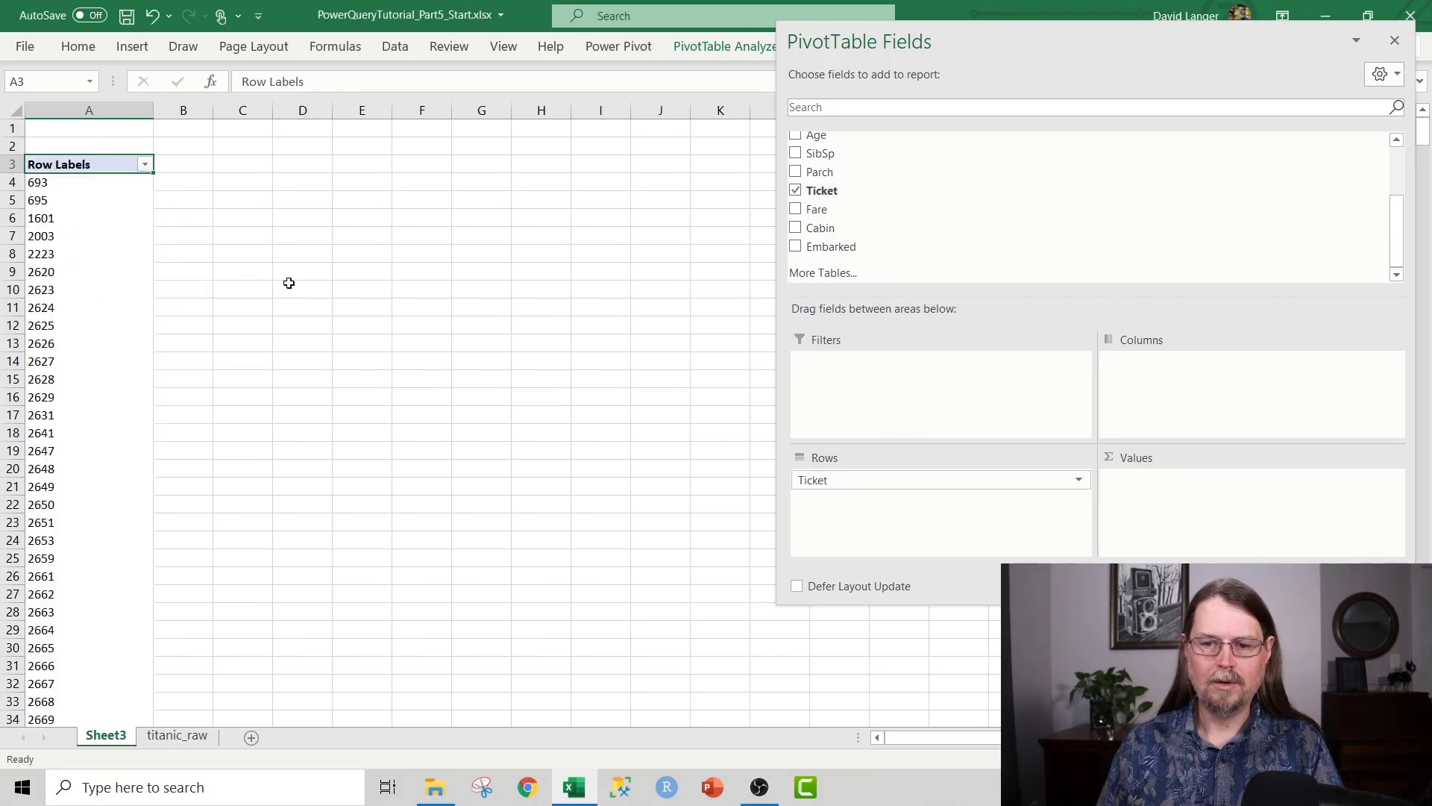
drag(820, 194, 1168, 489)
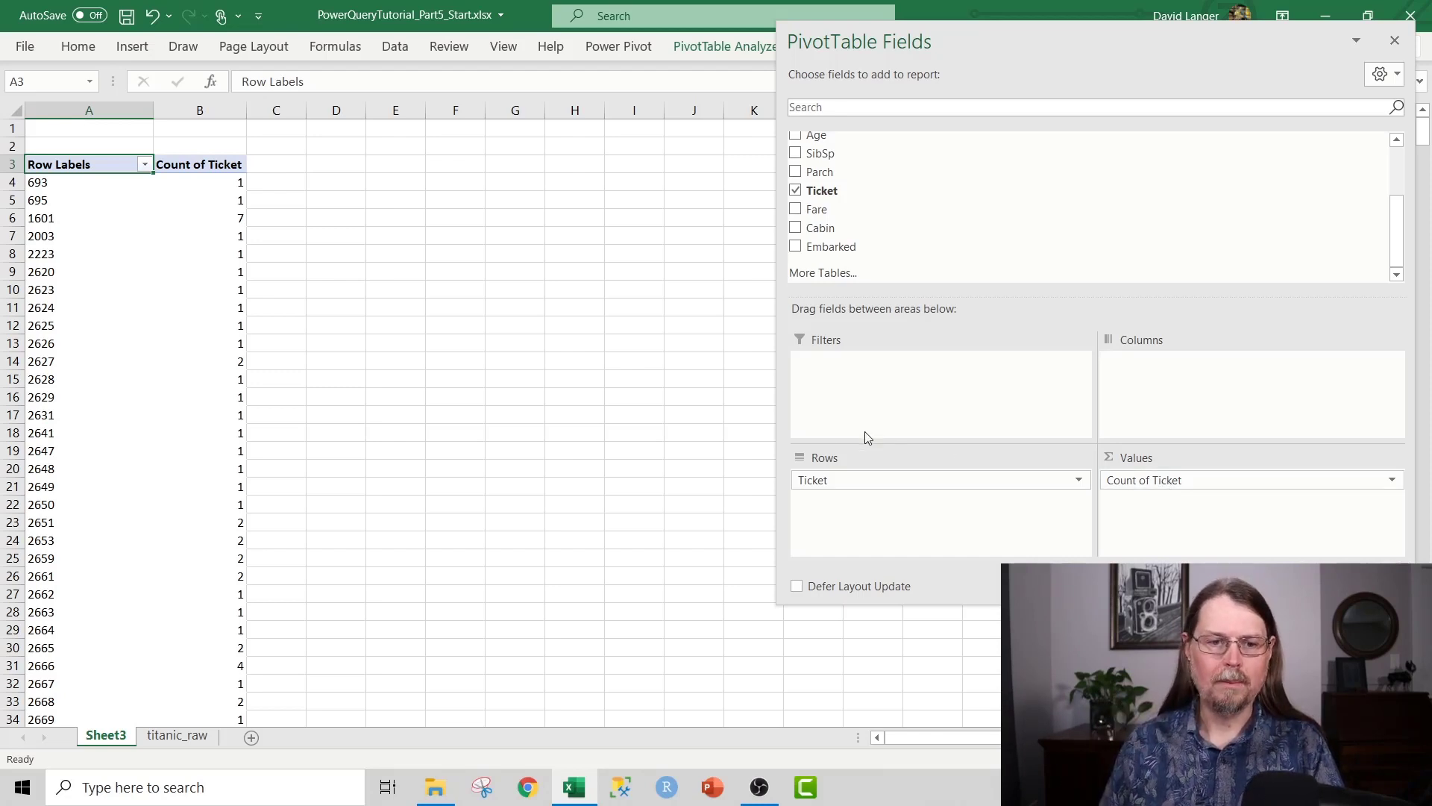
click(10, 219)
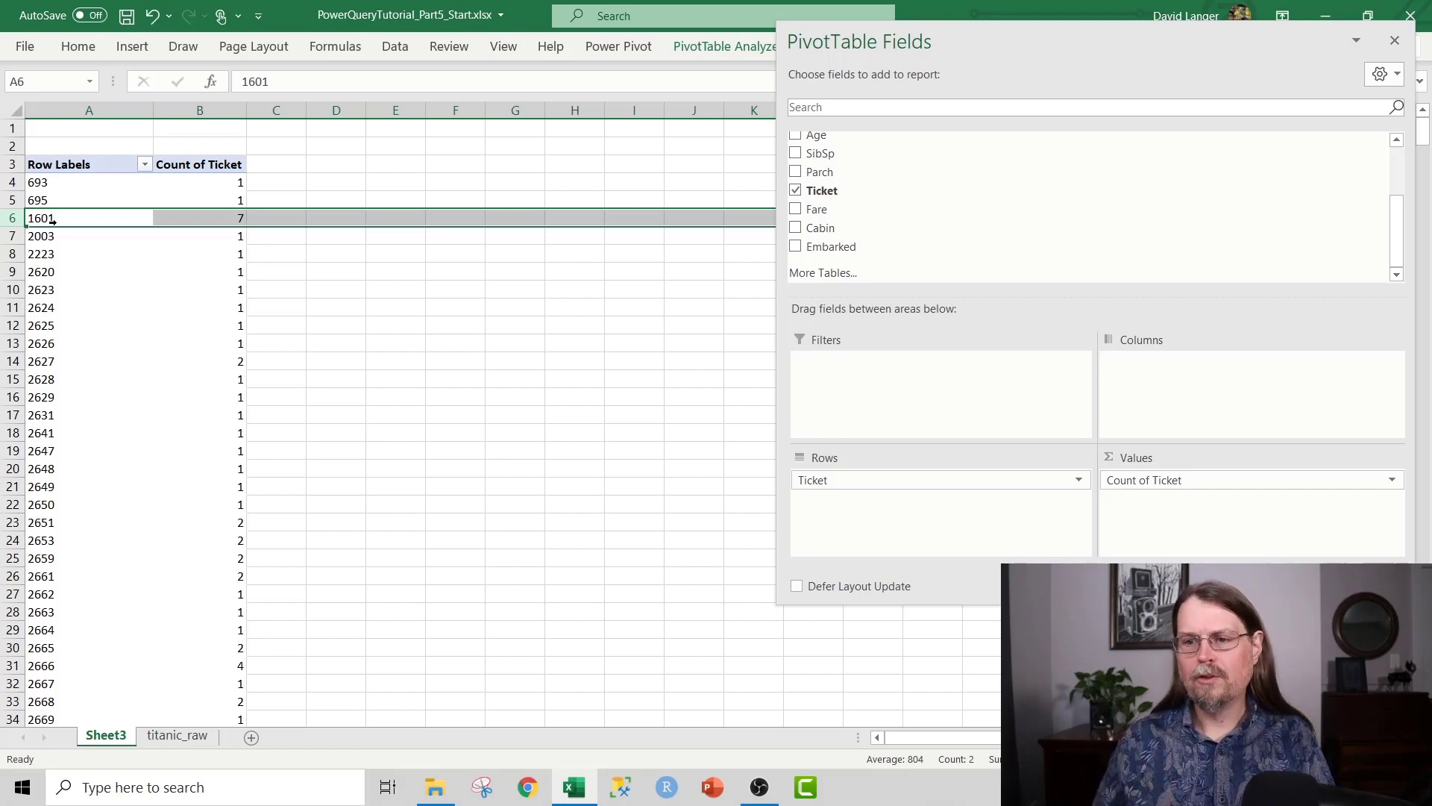
Return to titanic_raw and filter the Ticket column to show only 1601.
click(1396, 41)
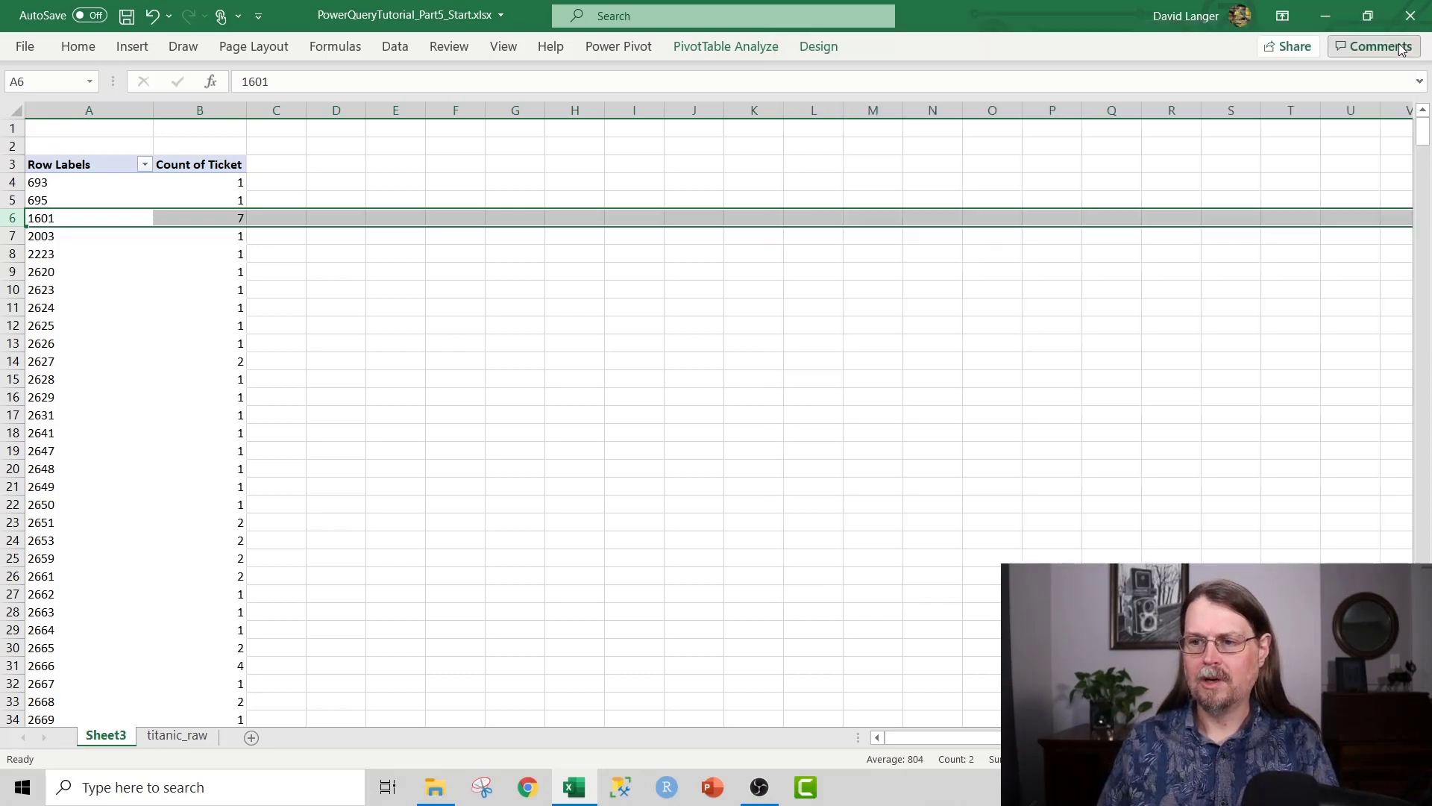
click(193, 738)
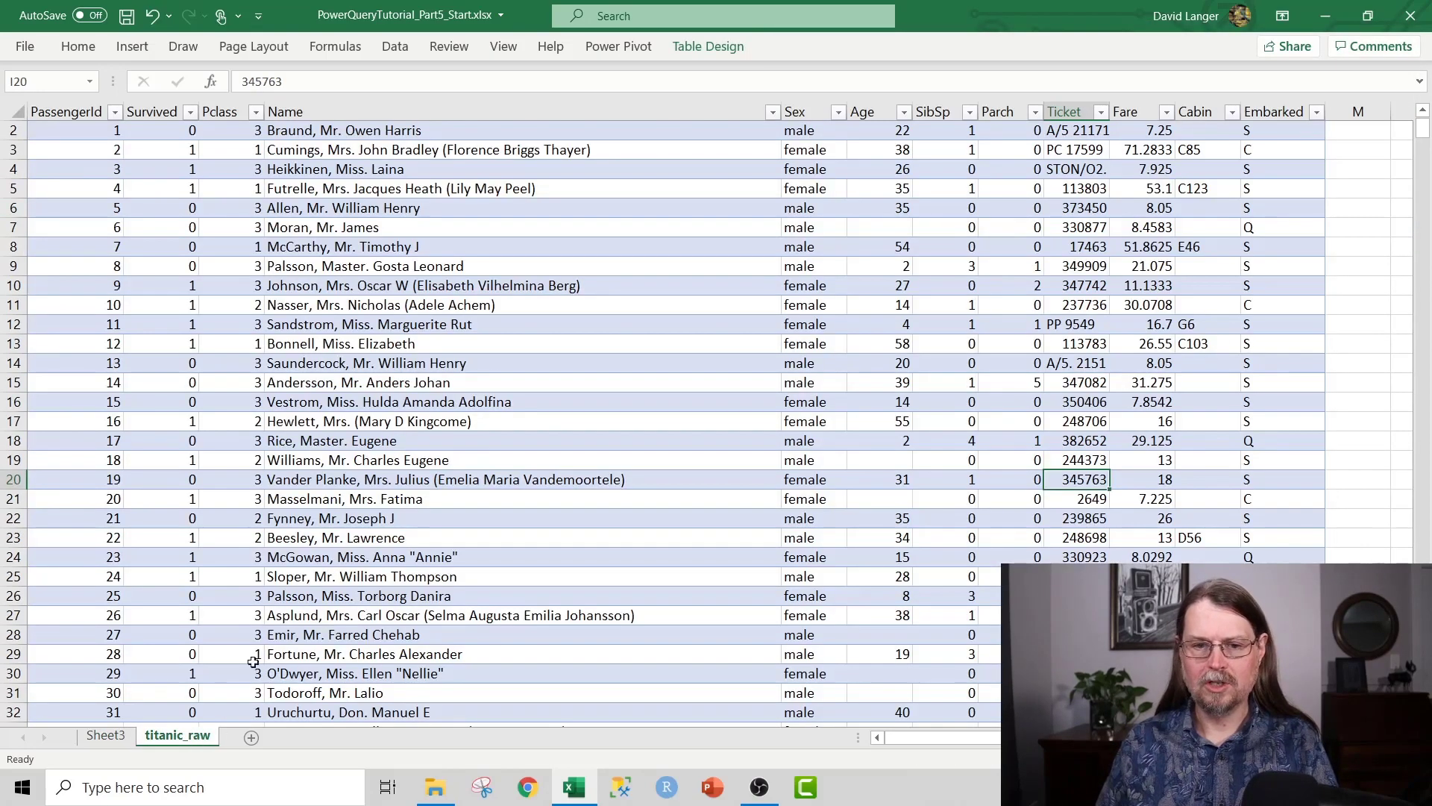
scroll(899, 294, up, 1)
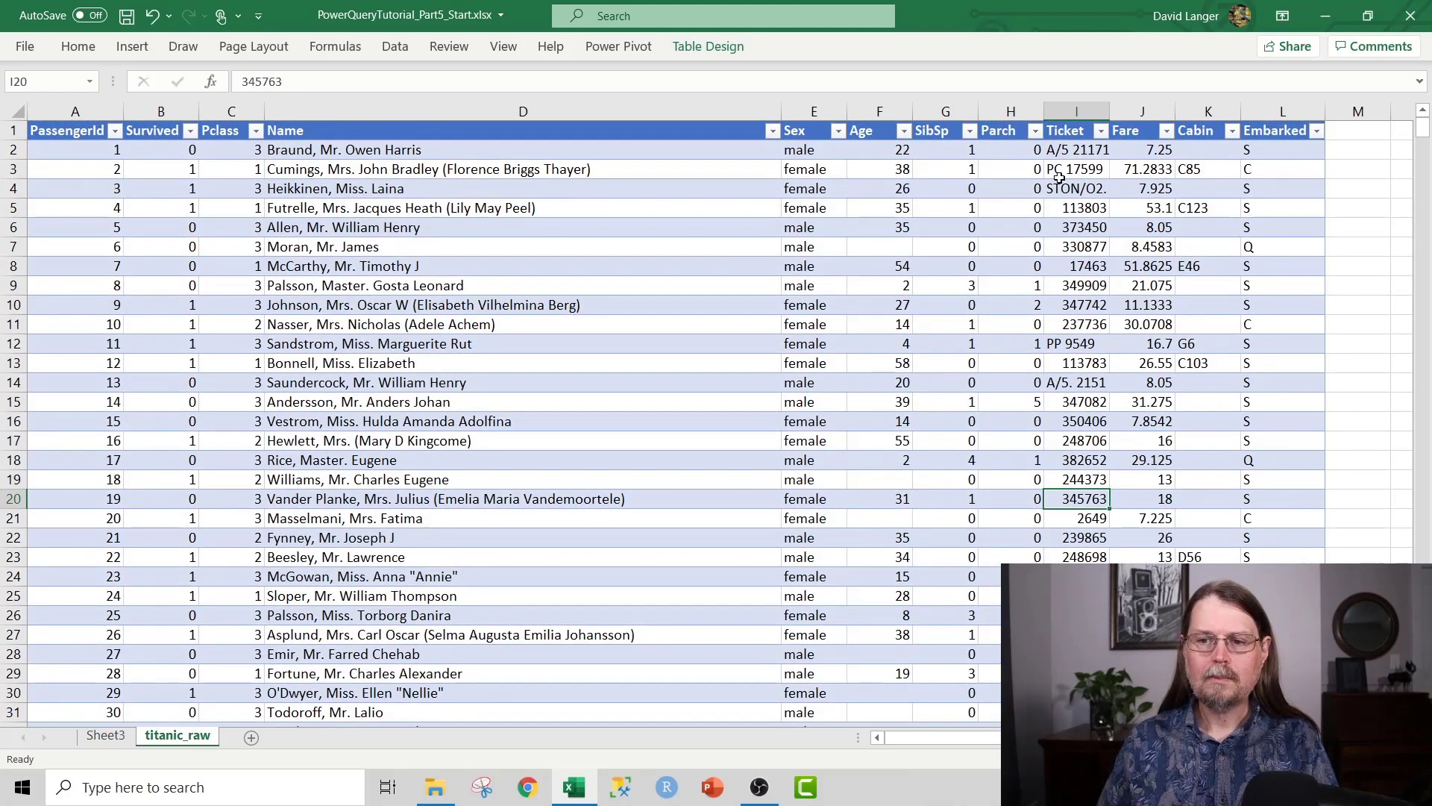
click(1102, 130)
click(912, 350)
click(911, 400)
key(Return)
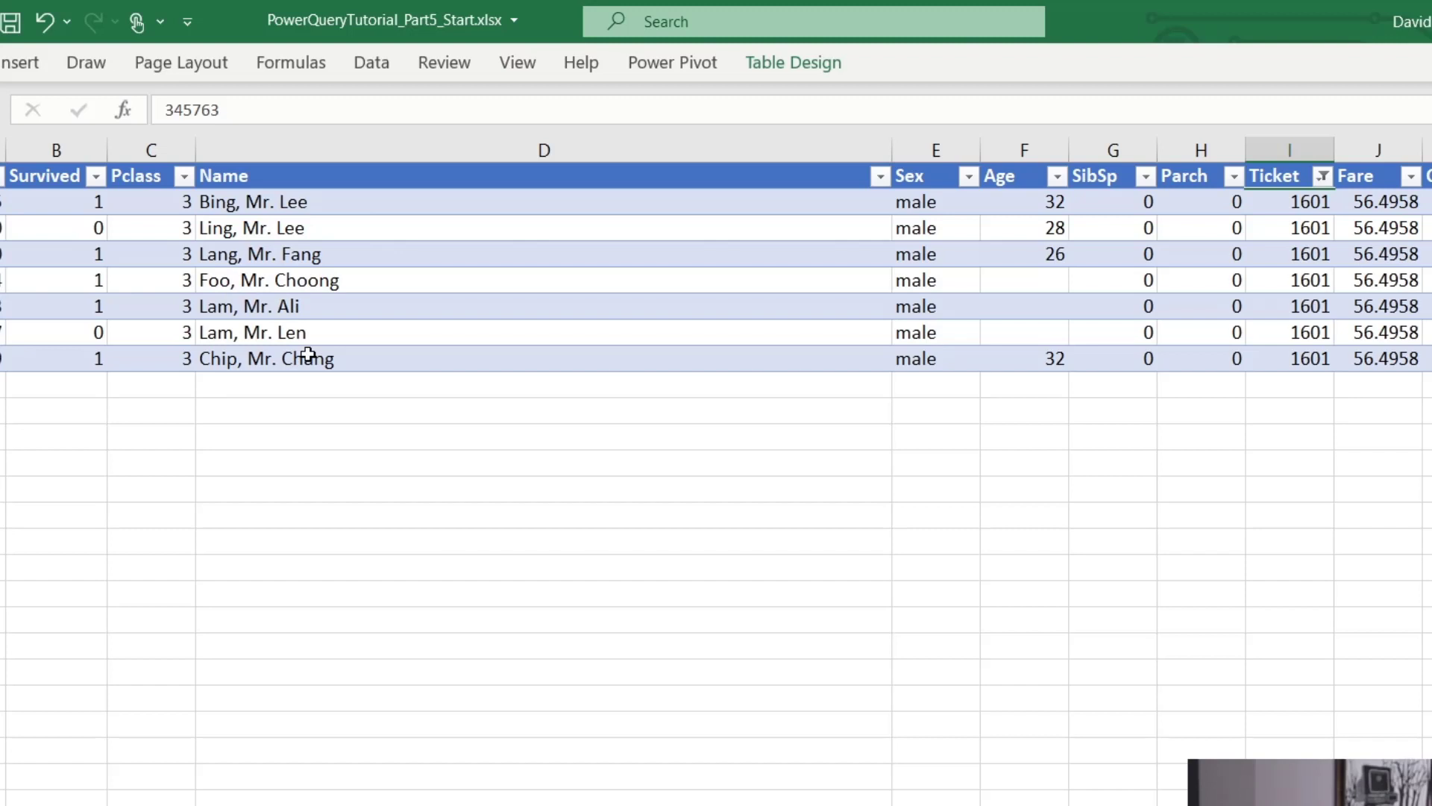
Inspect the filtered rows, from Bing, Mr. Lee's name to Lang, Mr. Fang's age.
click(459, 207)
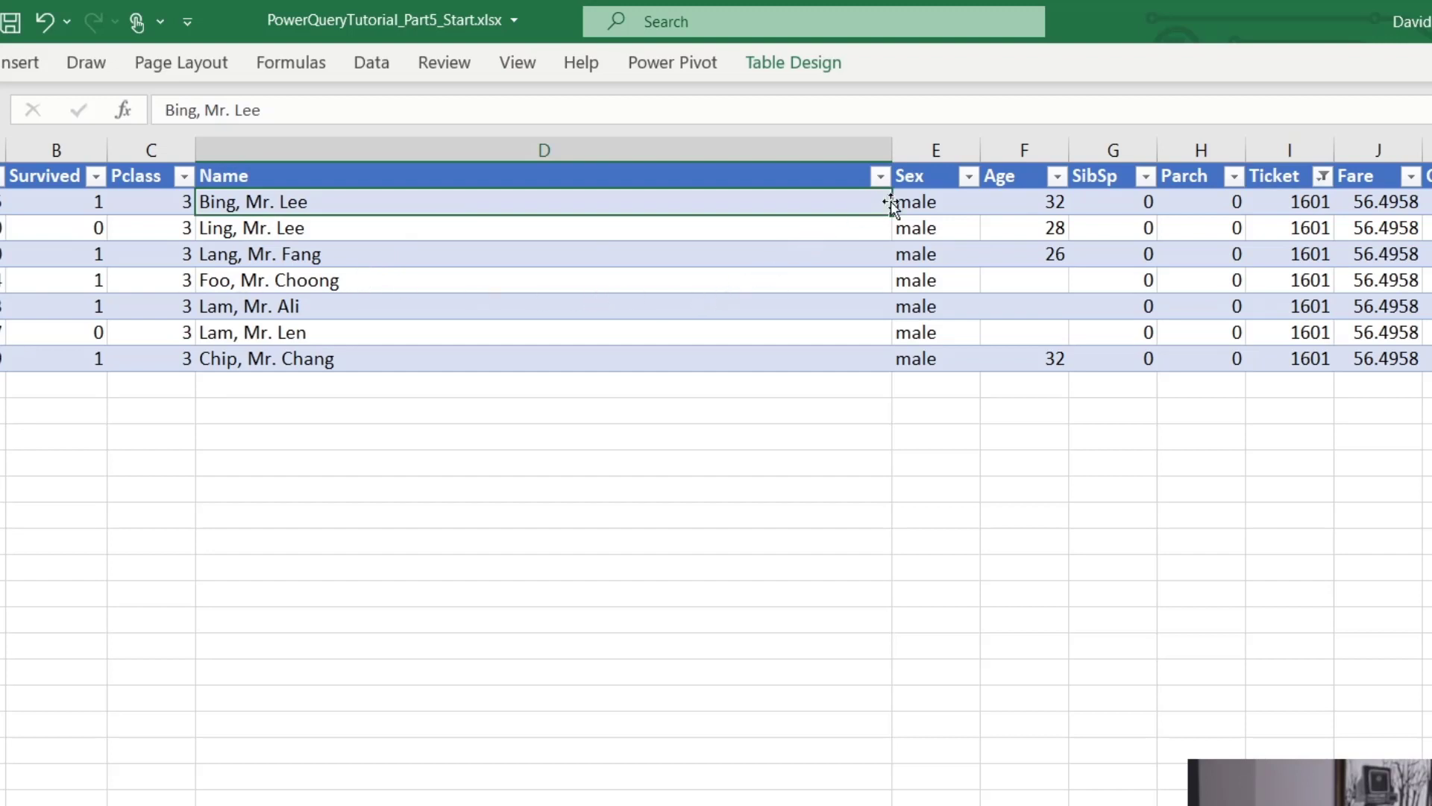
key(Right)
key(Down)
key(Down)
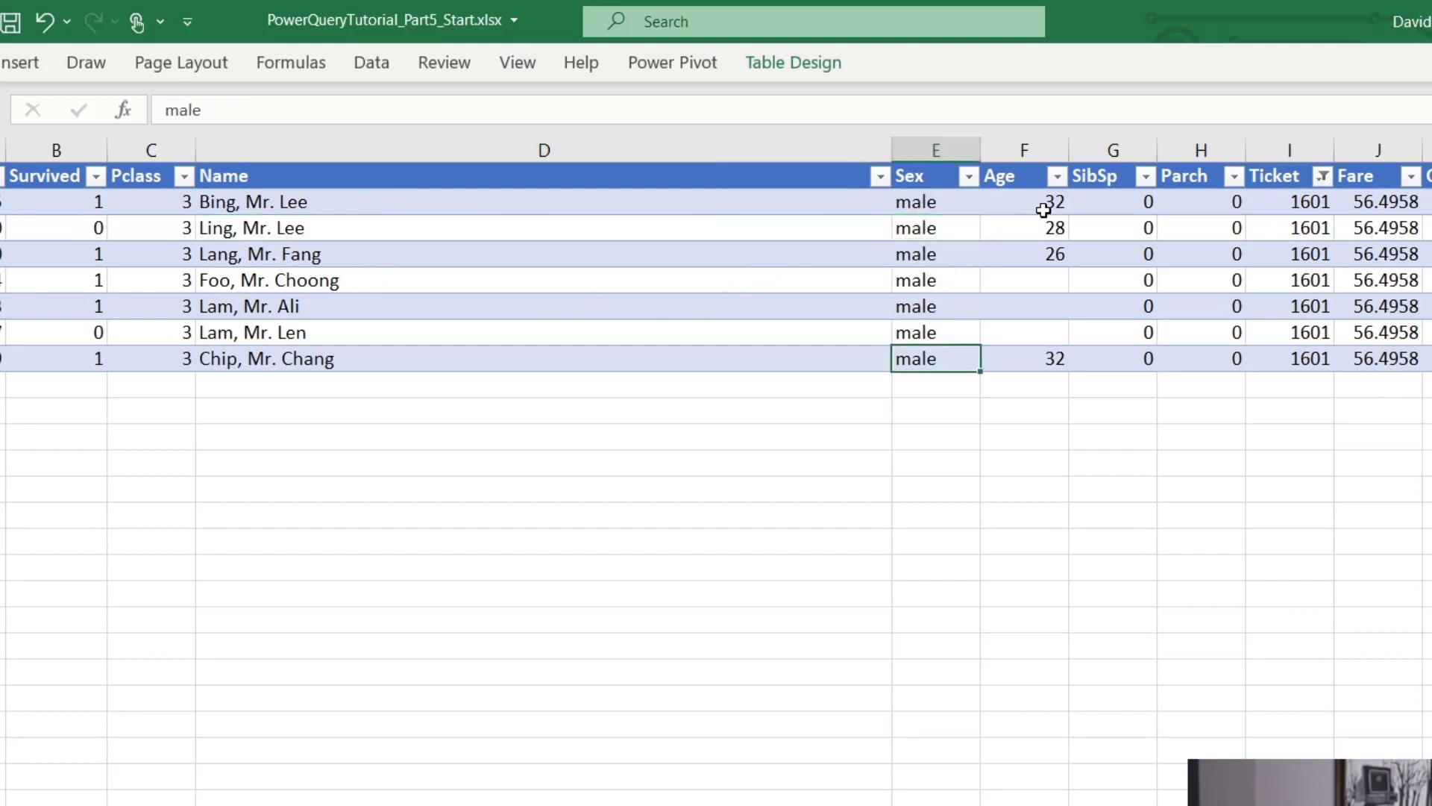
key(Down)
key(Right)
click(1040, 252)
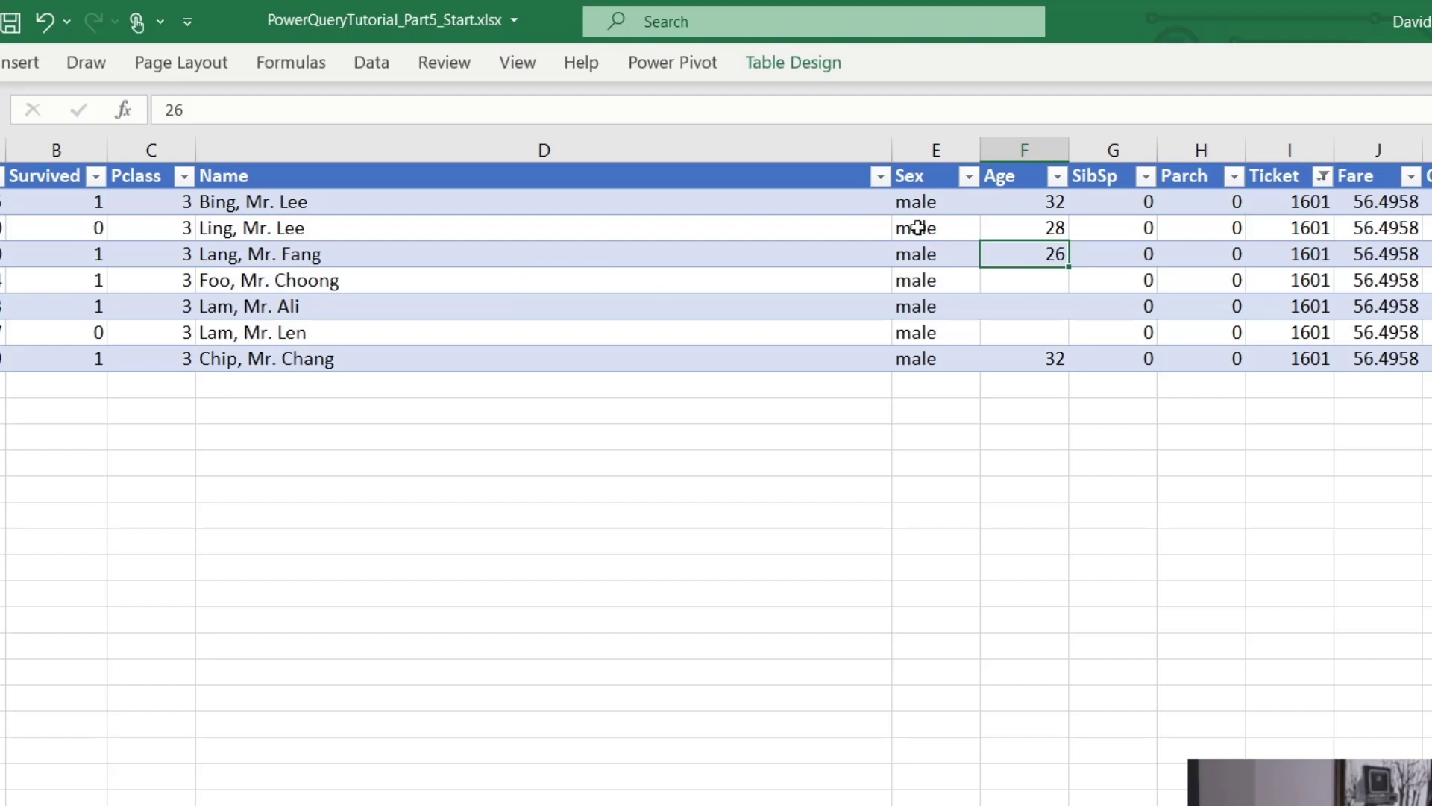
Select SibSp and Parch for the seven passengers, then the whole Ticket column.
click(1117, 205)
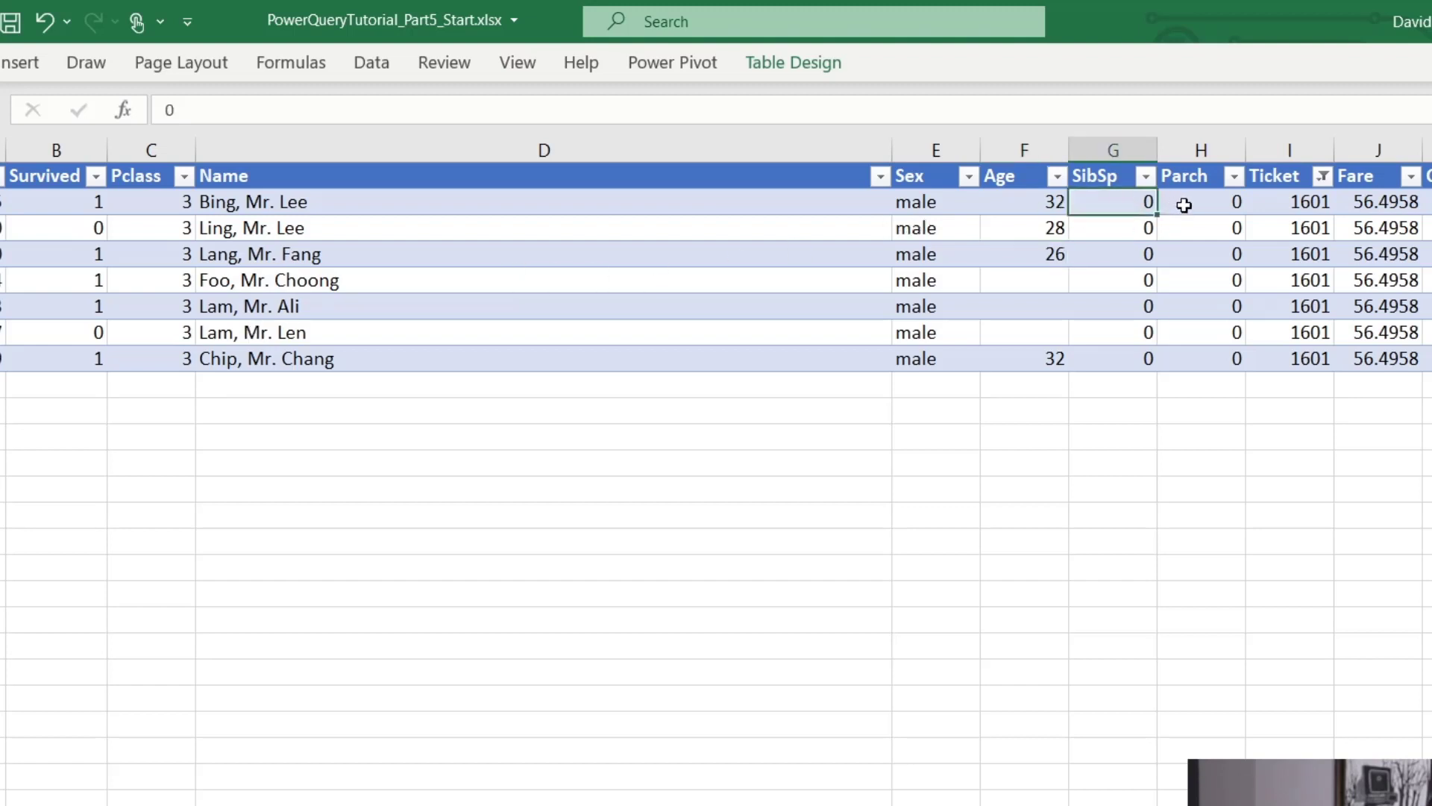
shift+click(1210, 353)
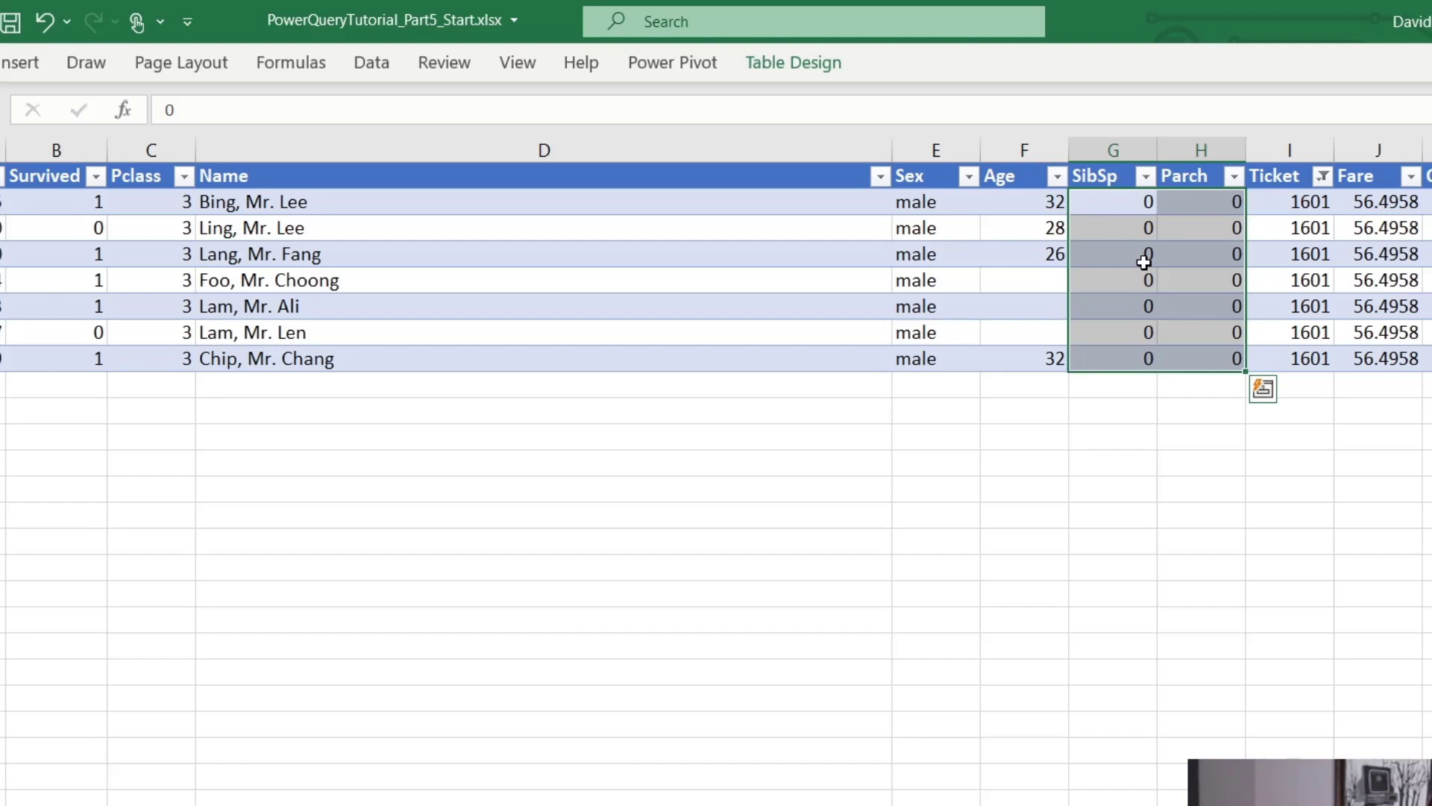
click(1289, 150)
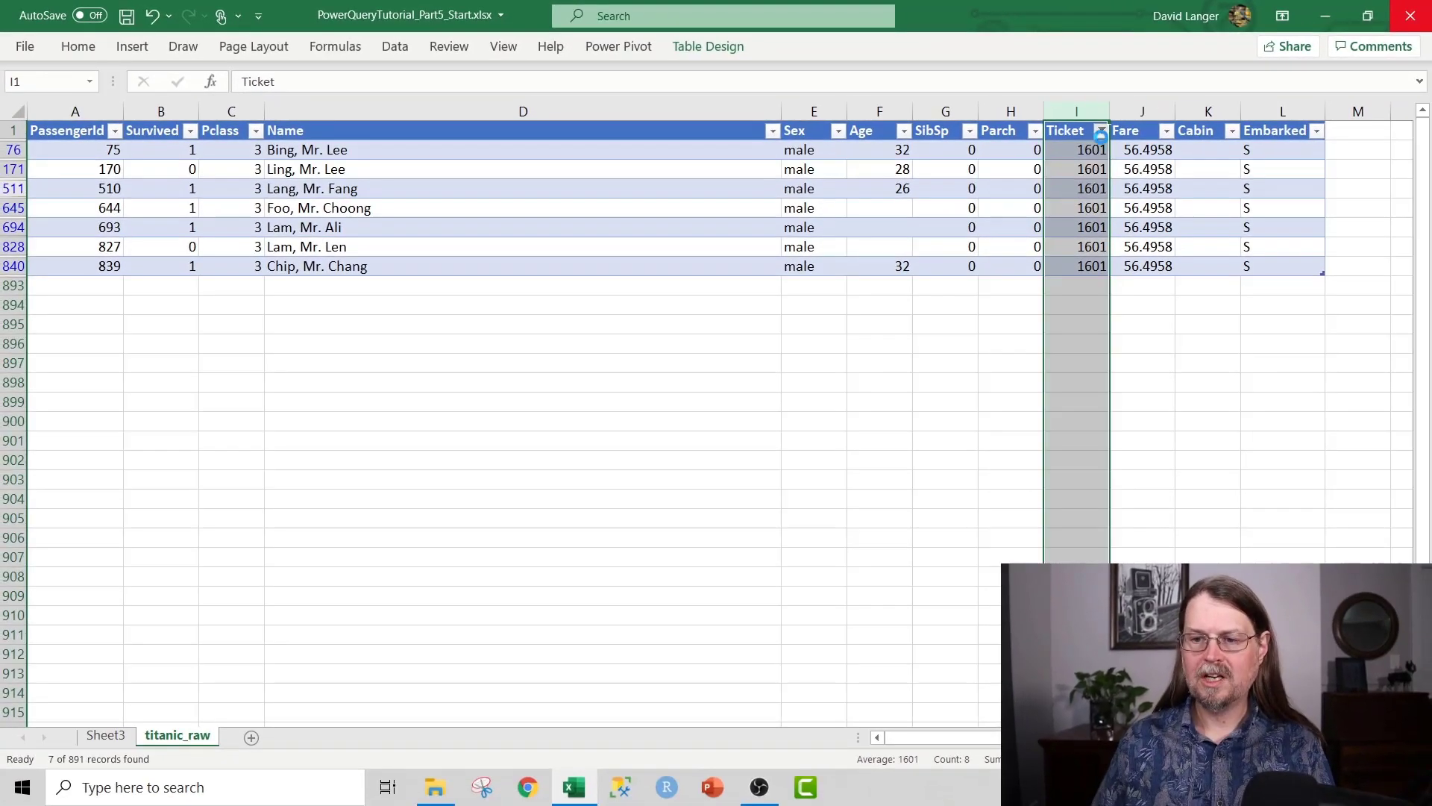
click(1319, 175)
click(910, 400)
scroll(943, 416, down, 5)
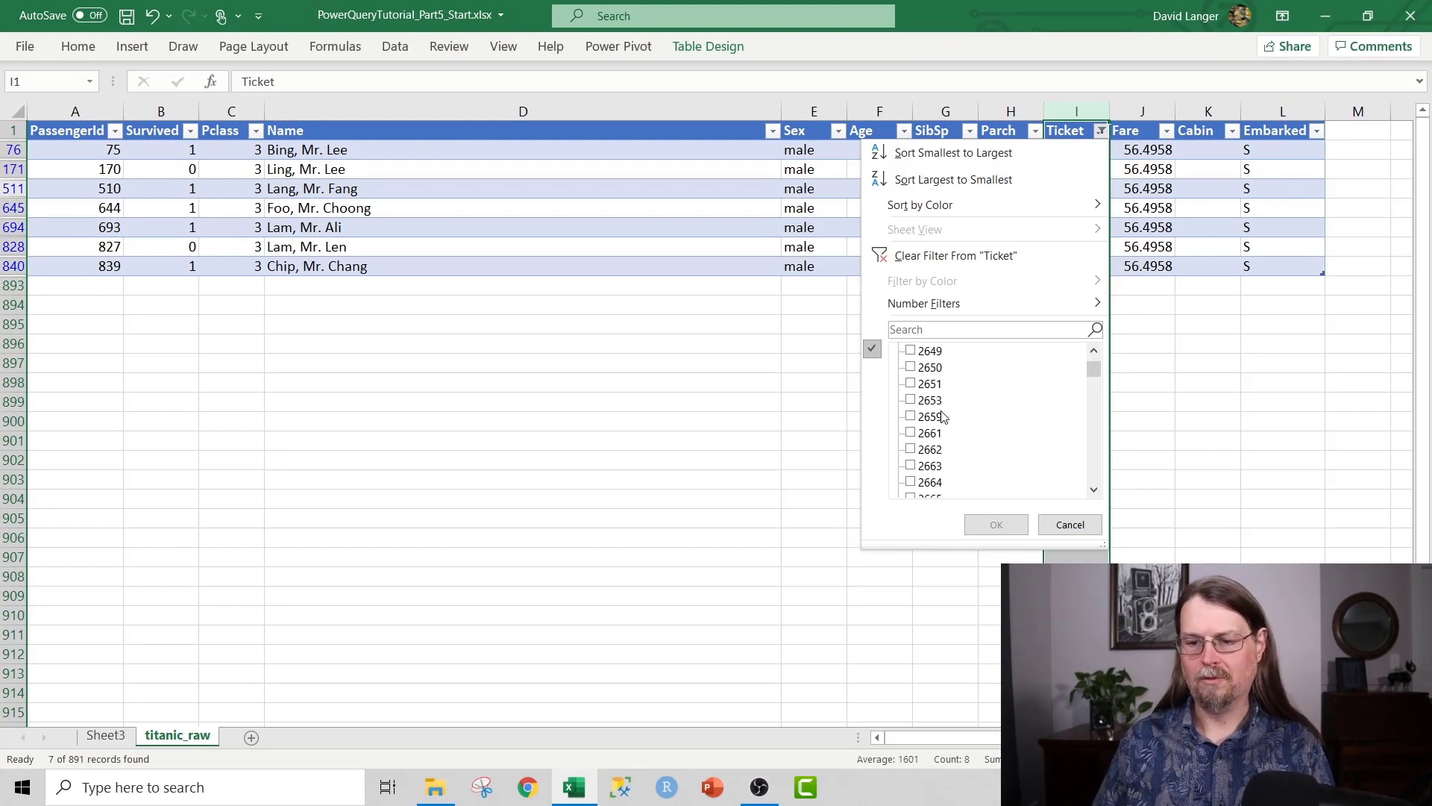
scroll(944, 416, down, 3)
click(912, 466)
click(995, 527)
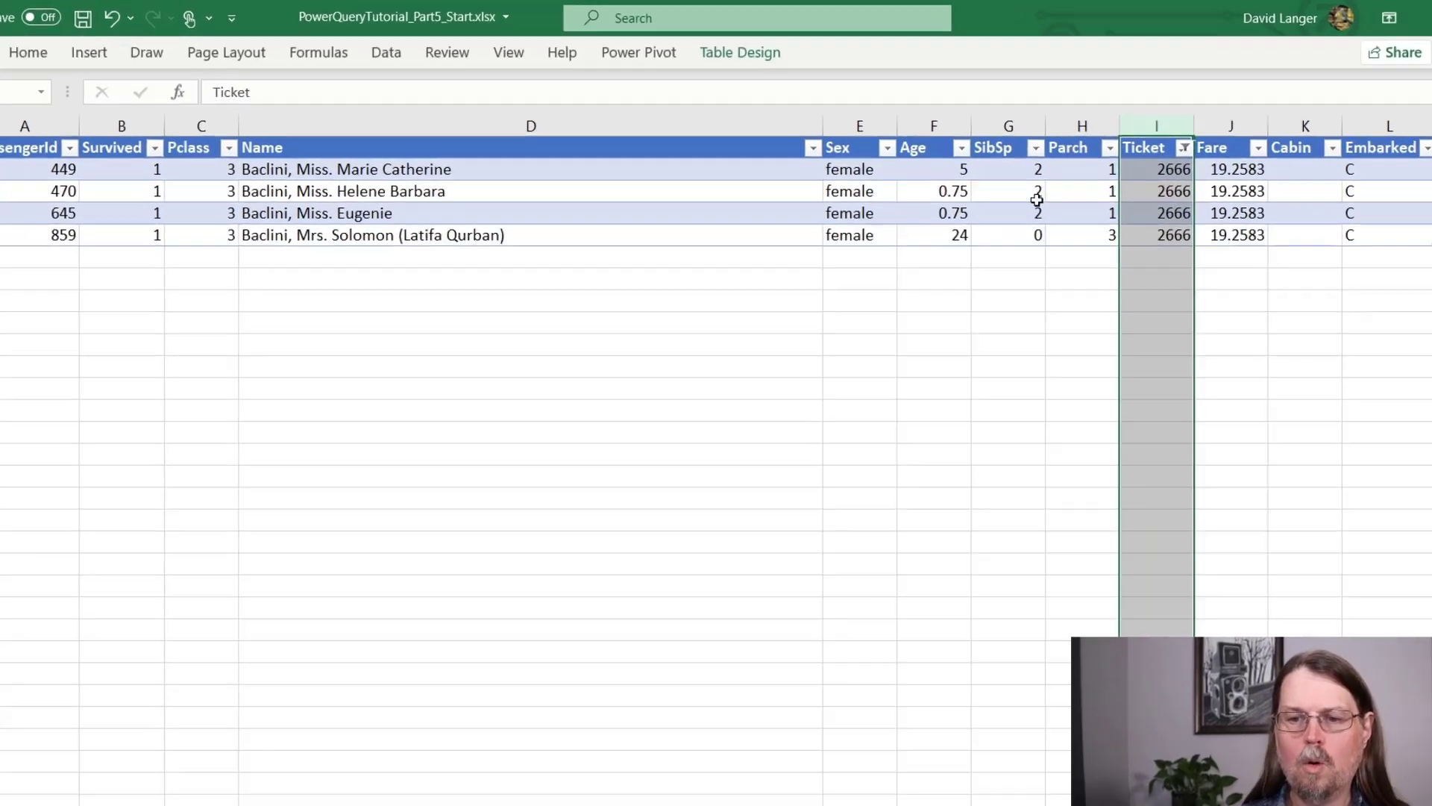
drag(1010, 168, 1010, 208)
click(1117, 228)
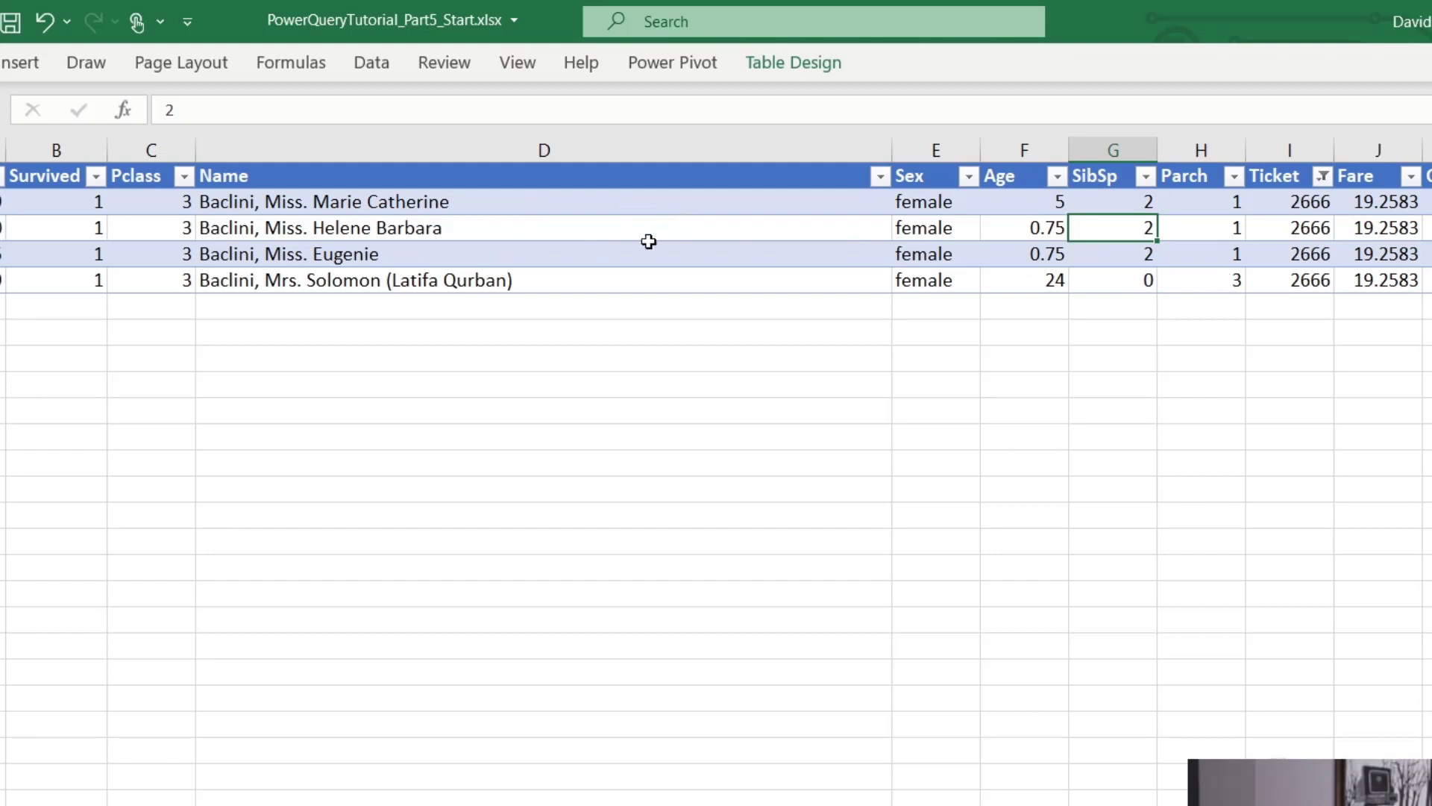
click(1013, 206)
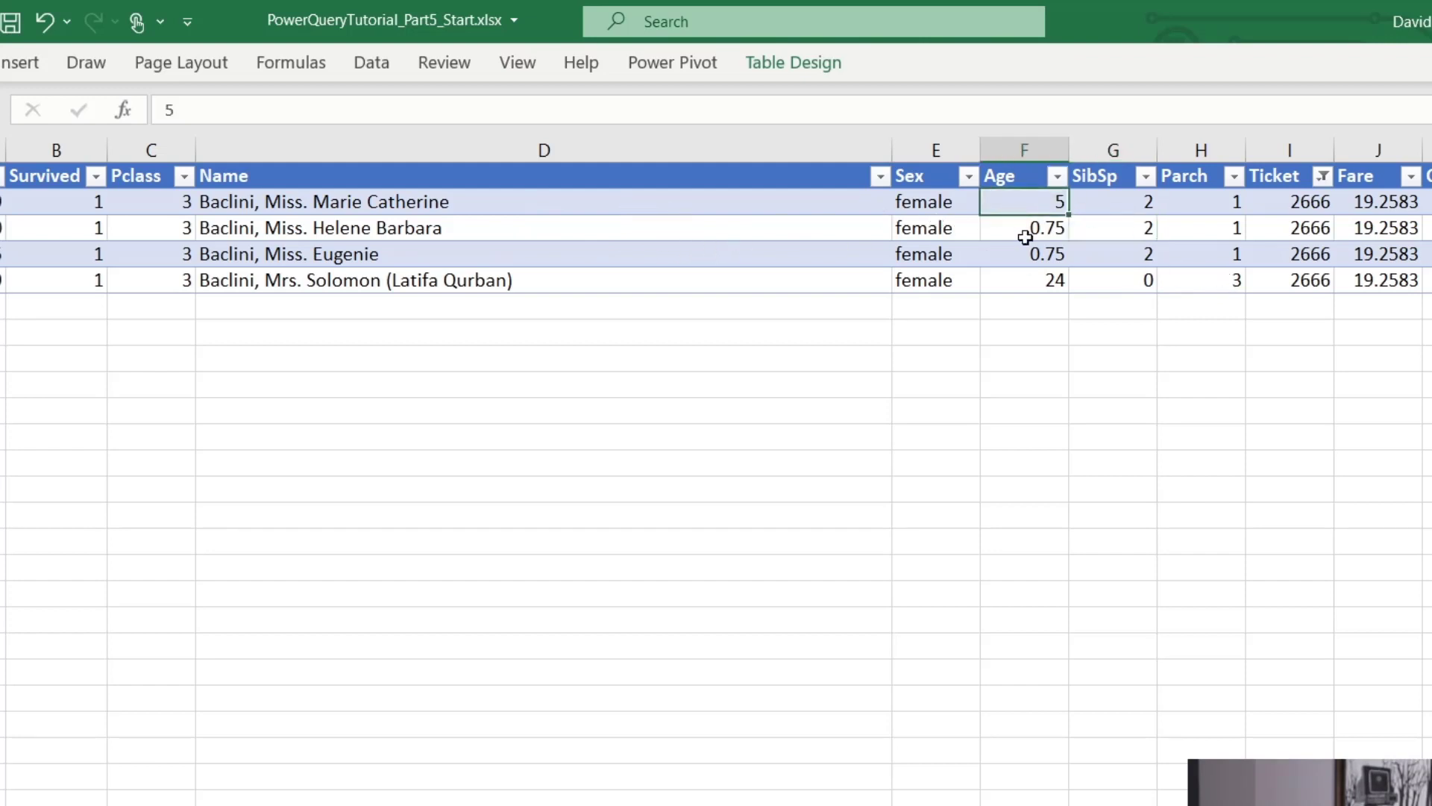
click(1026, 232)
drag(1025, 235, 1026, 256)
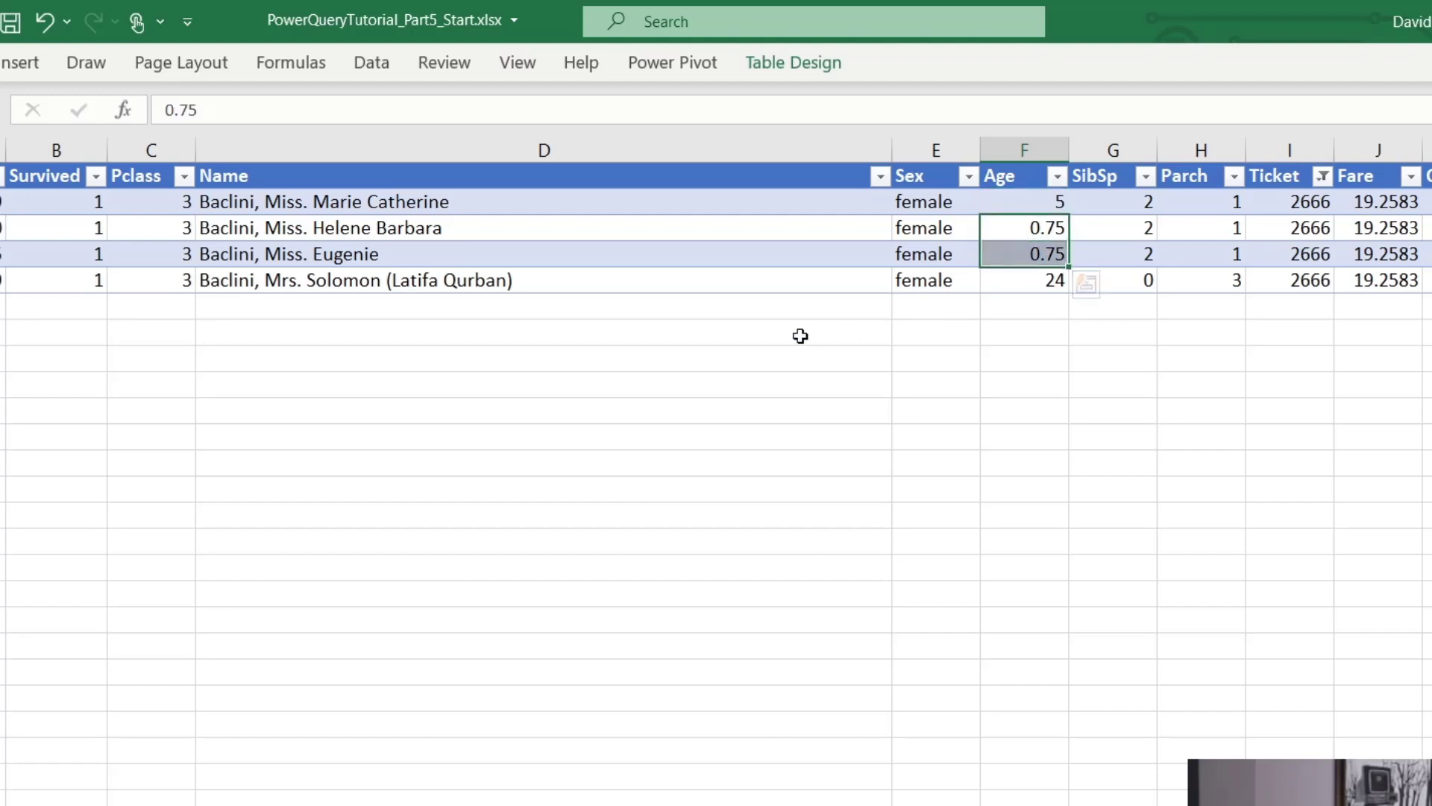
click(1114, 197)
click(1116, 227)
click(1115, 204)
click(1115, 227)
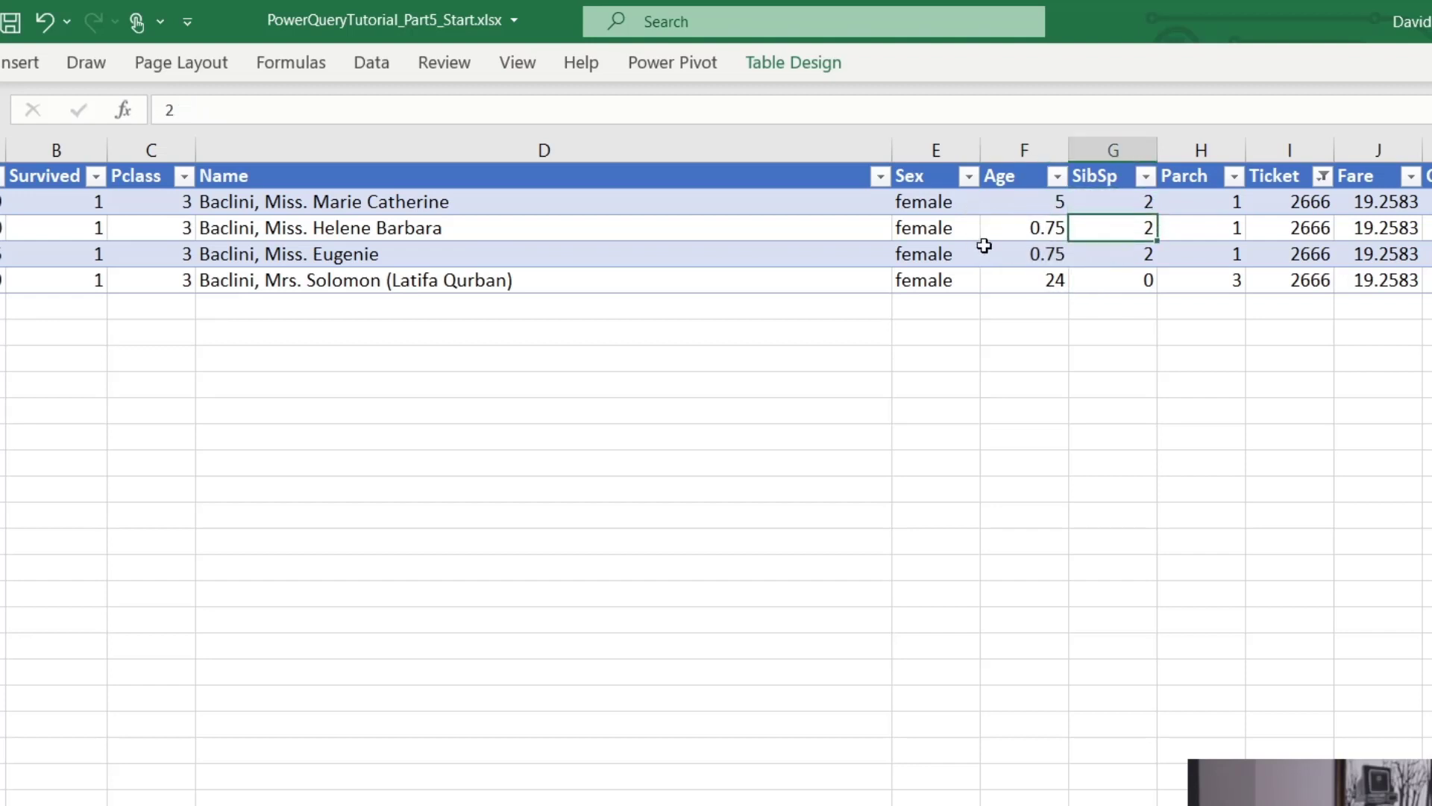
click(1171, 199)
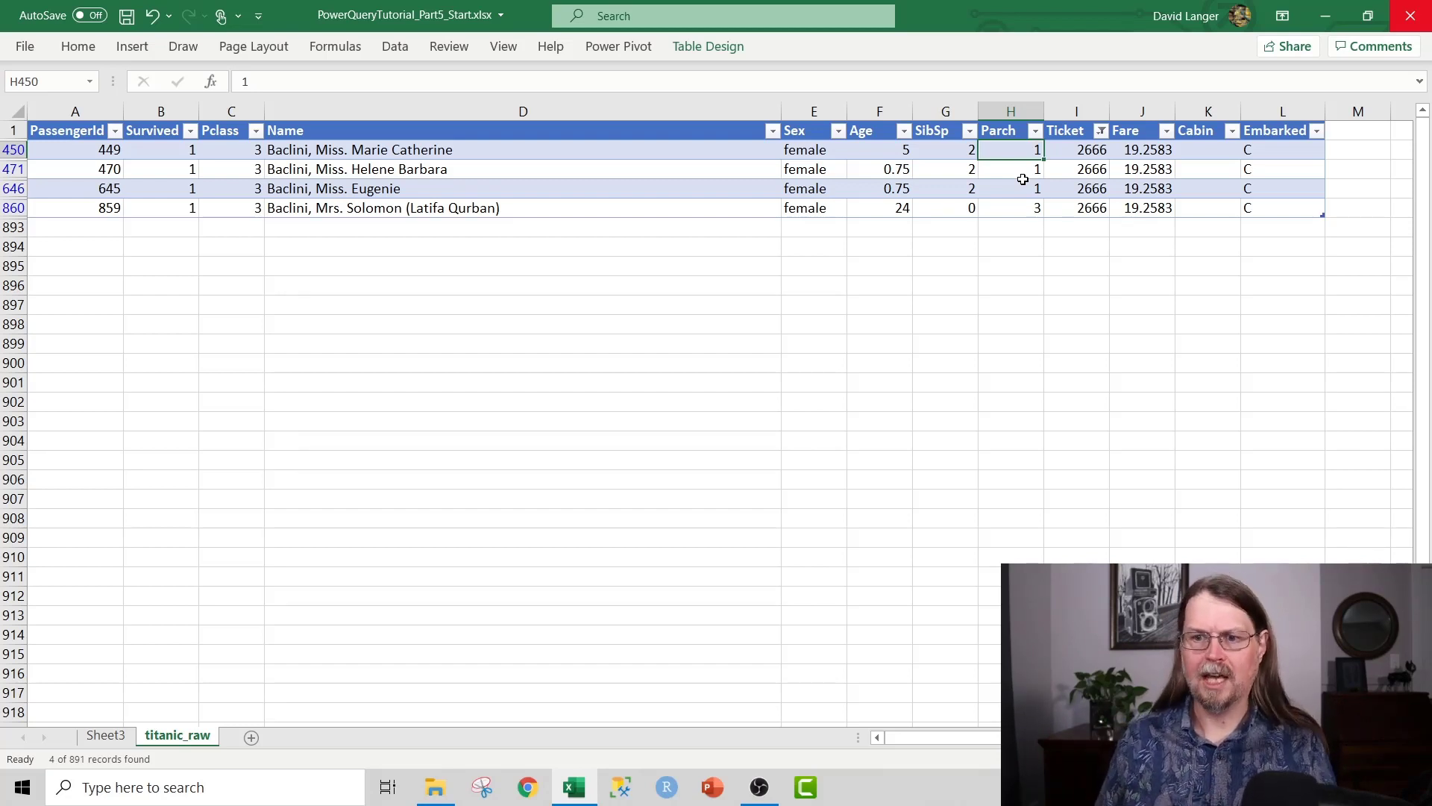
click(1157, 149)
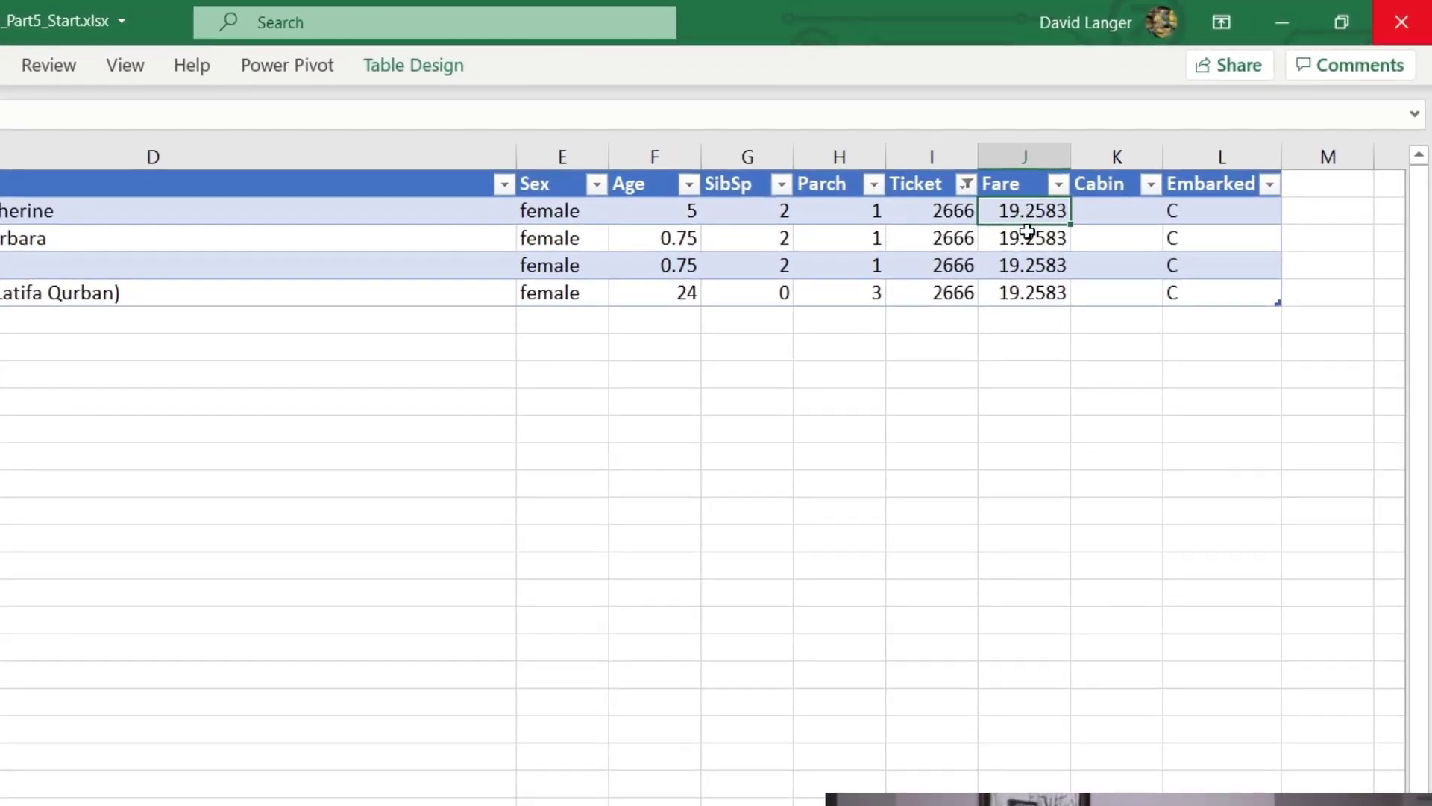
click(1028, 237)
click(1027, 265)
click(1027, 293)
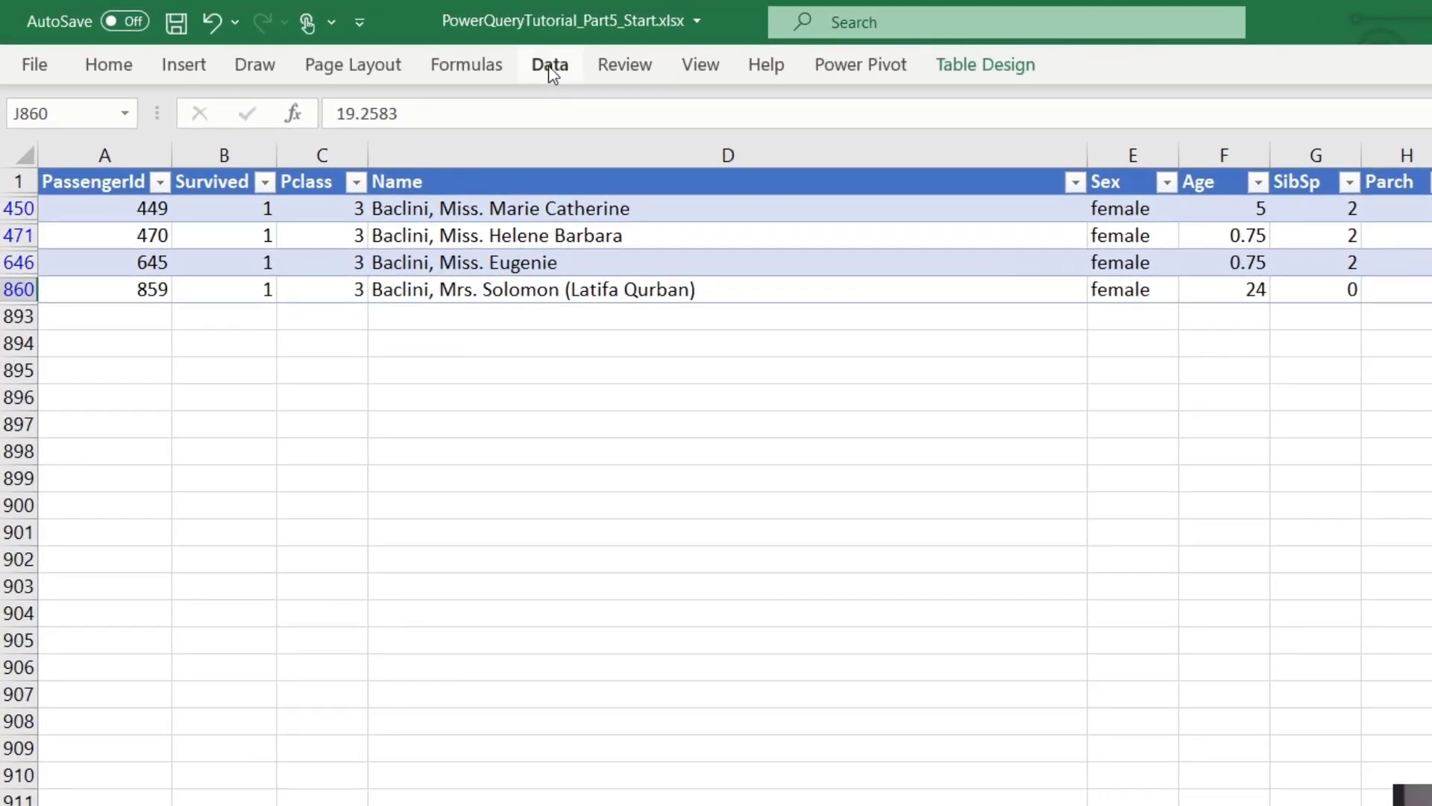
Show the Data tab's Queries & Connections pane and bring up MainETL's context menu.
click(444, 52)
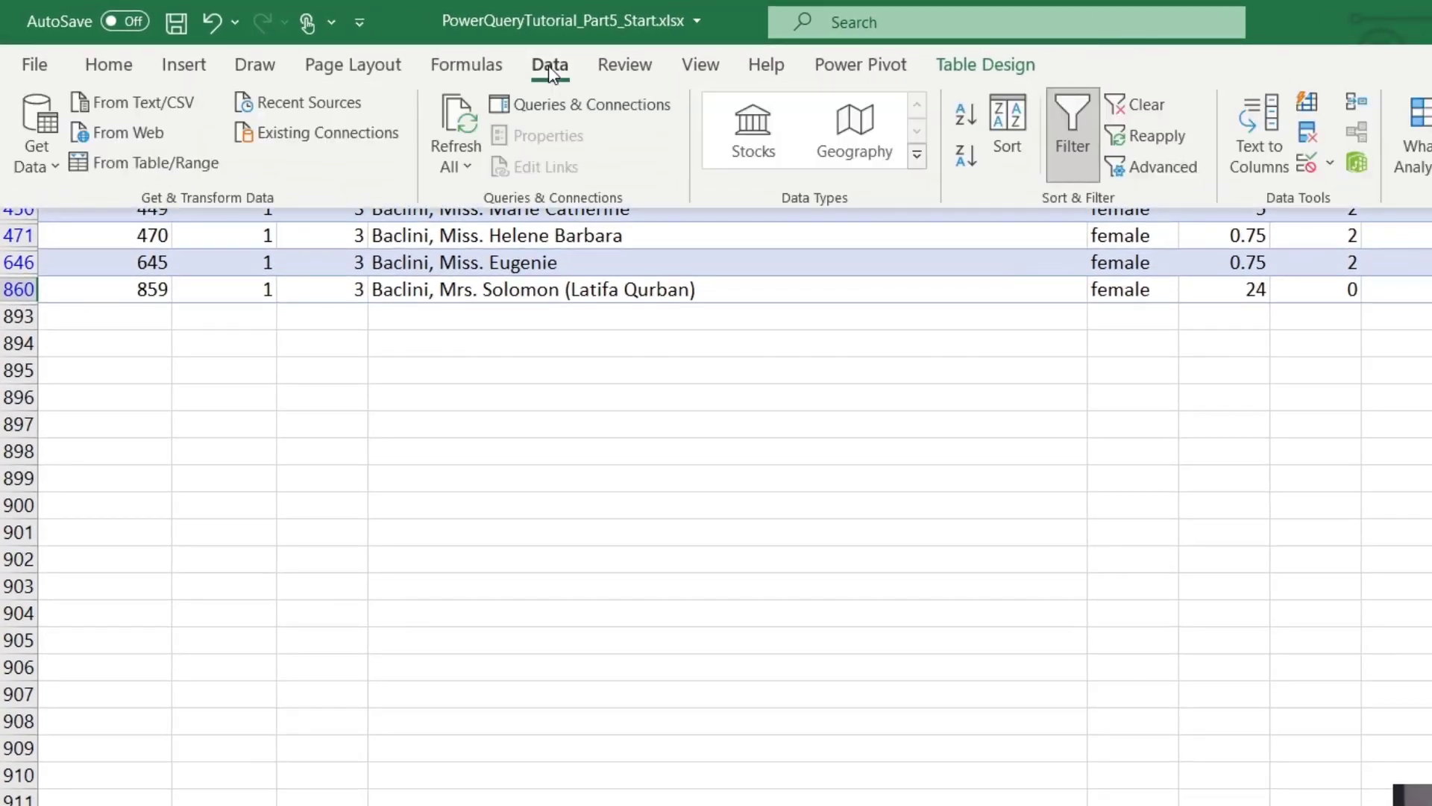
click(549, 113)
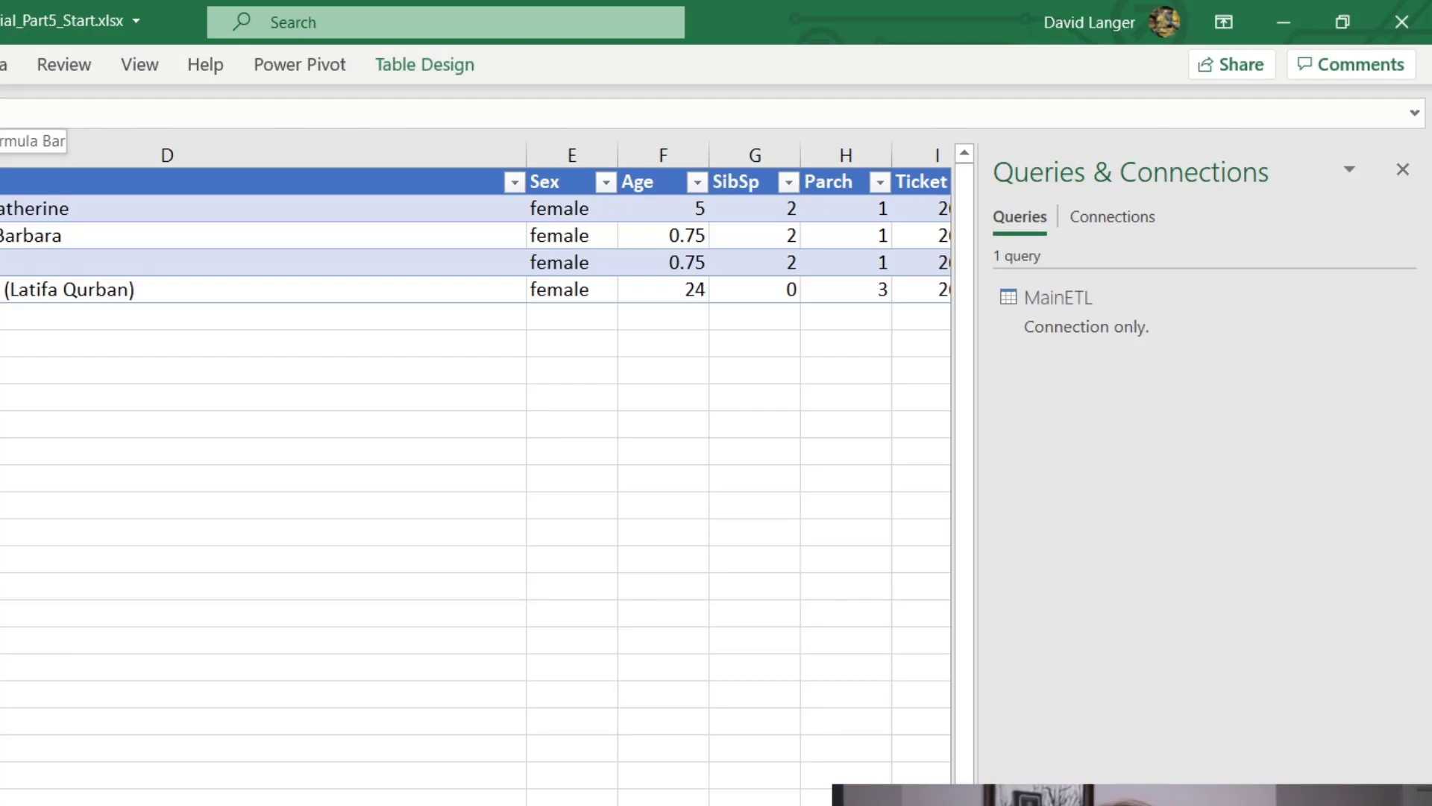
right_click(1148, 320)
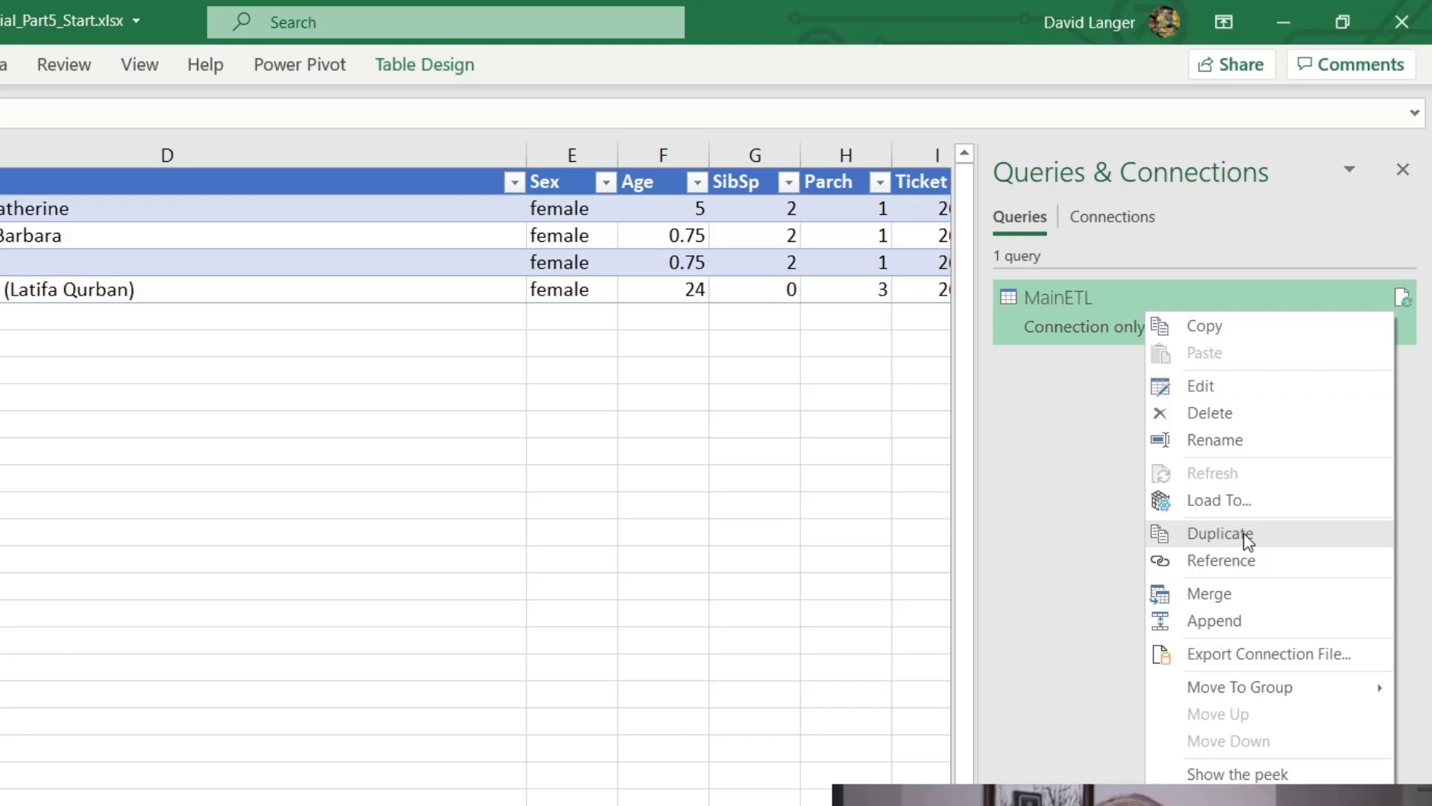
Duplicate the MainETL query and rename the duplicate to TicketGroup.
click(1246, 537)
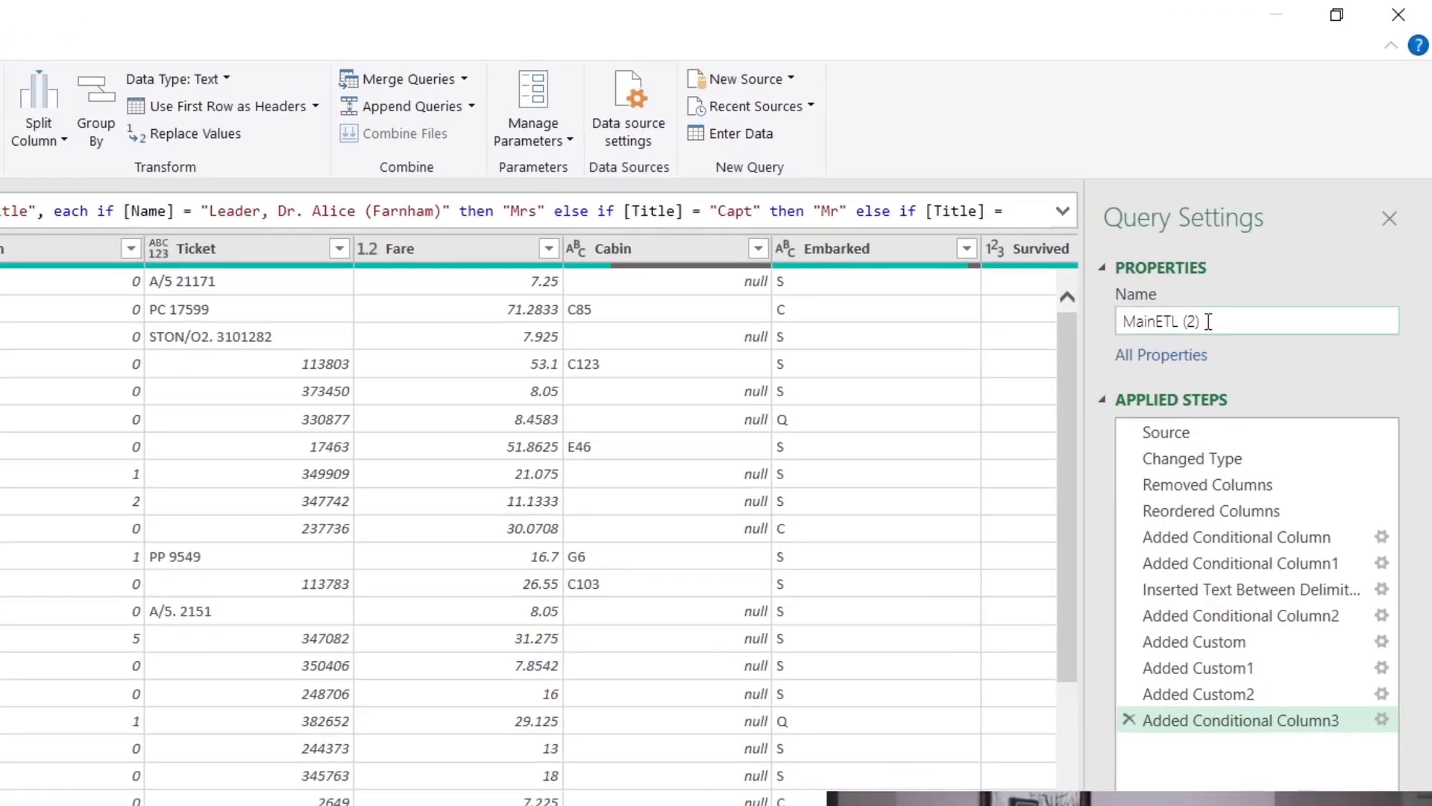
drag(1209, 321, 1119, 325)
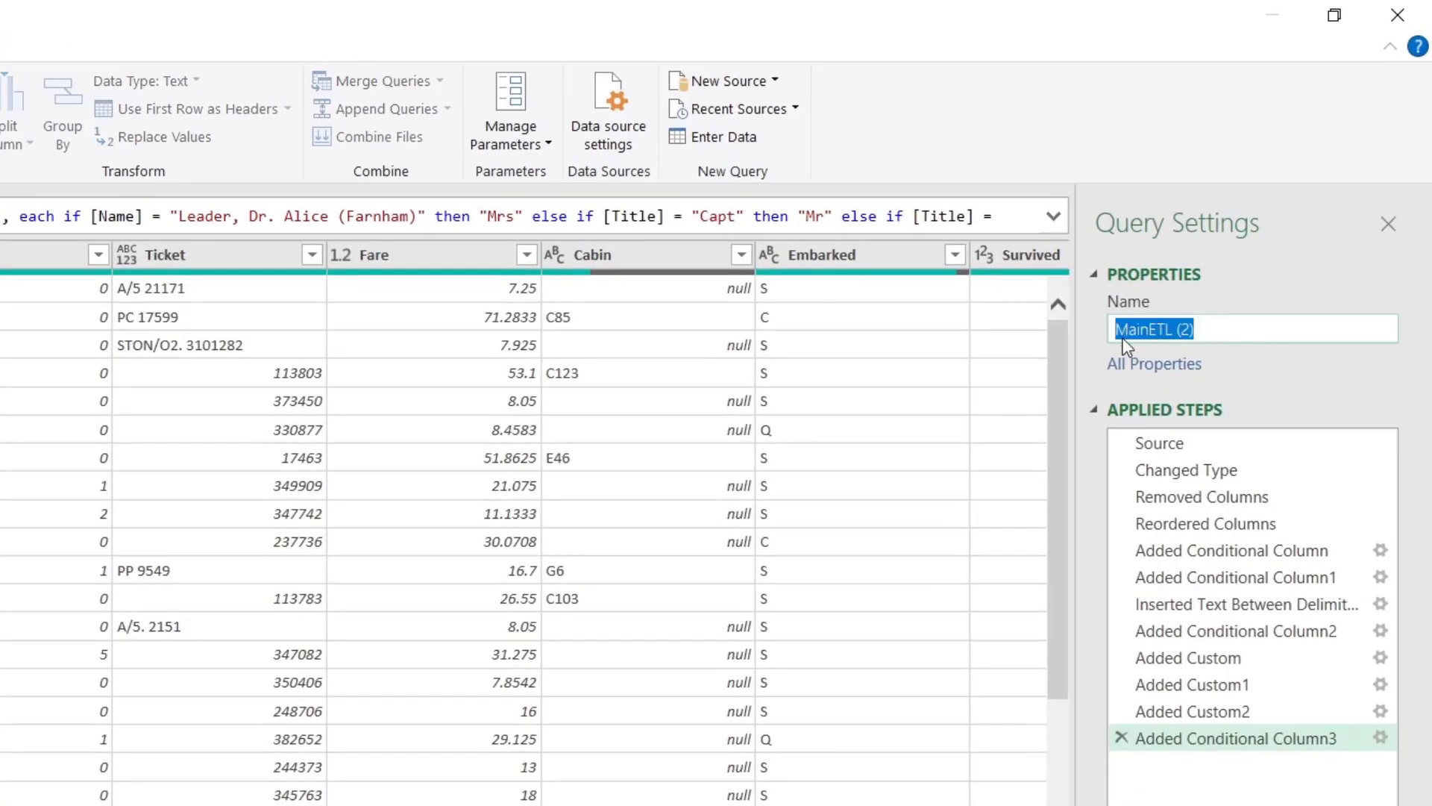
text(TicketGroup)
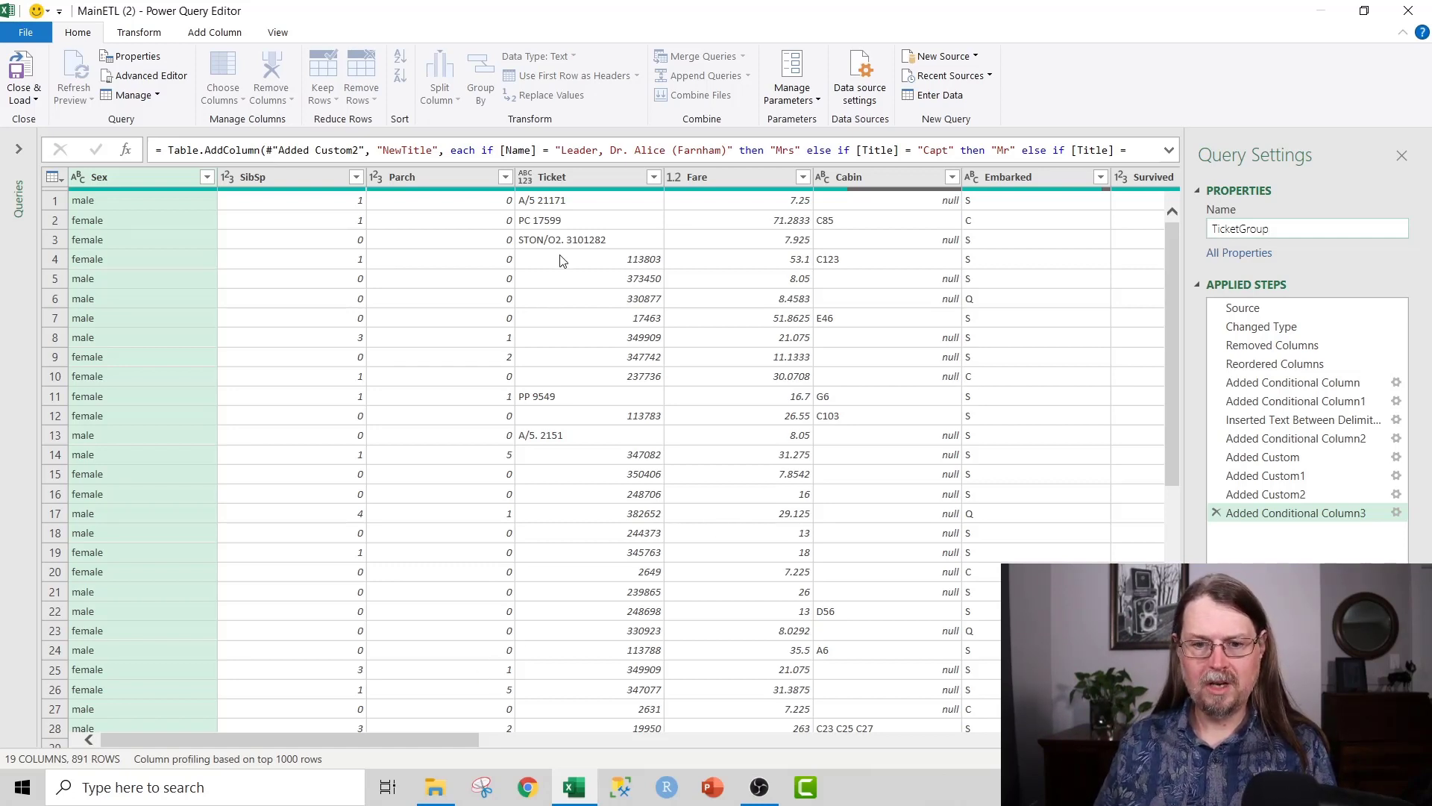
key(Return)
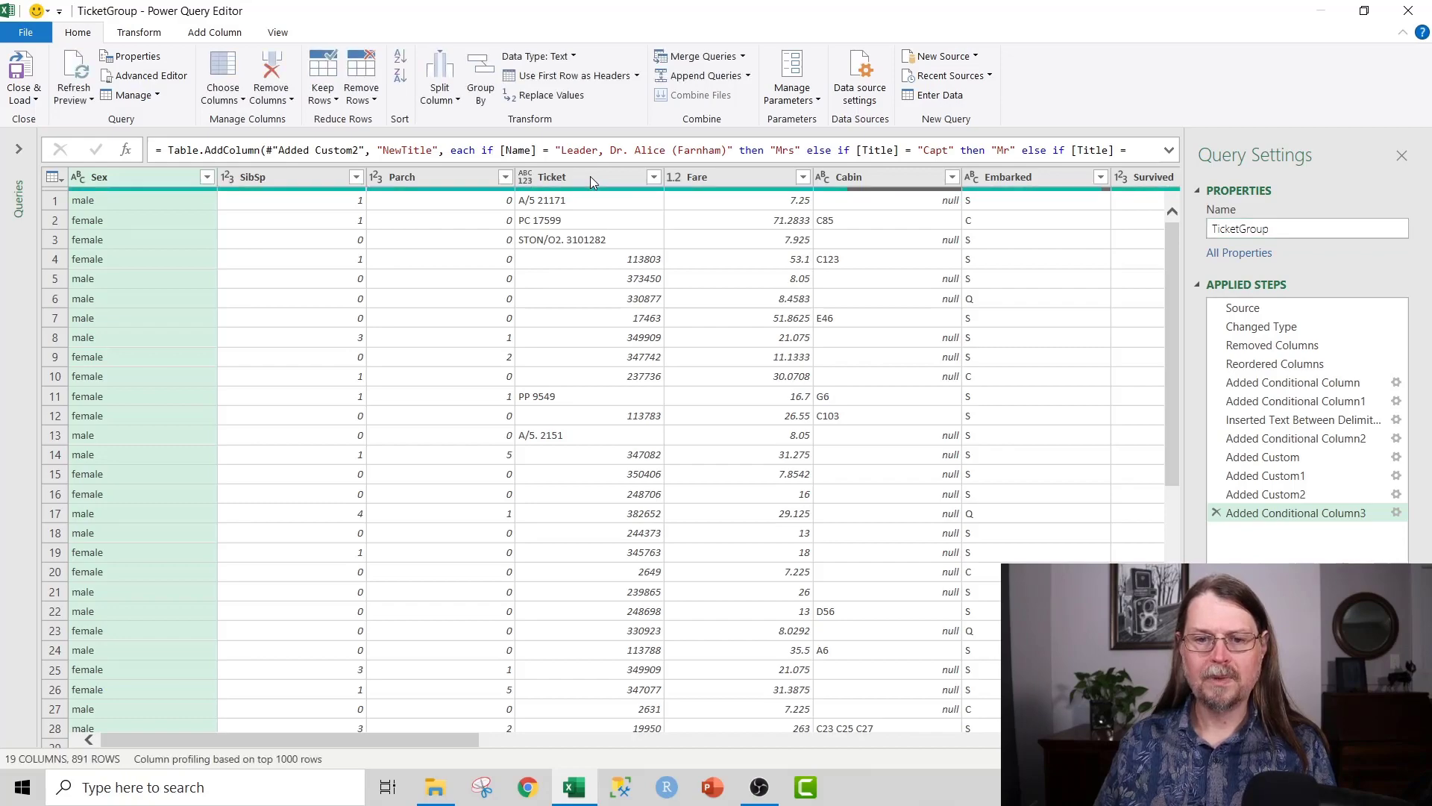
Select the Ticket column header in the TicketGroup query.
click(589, 176)
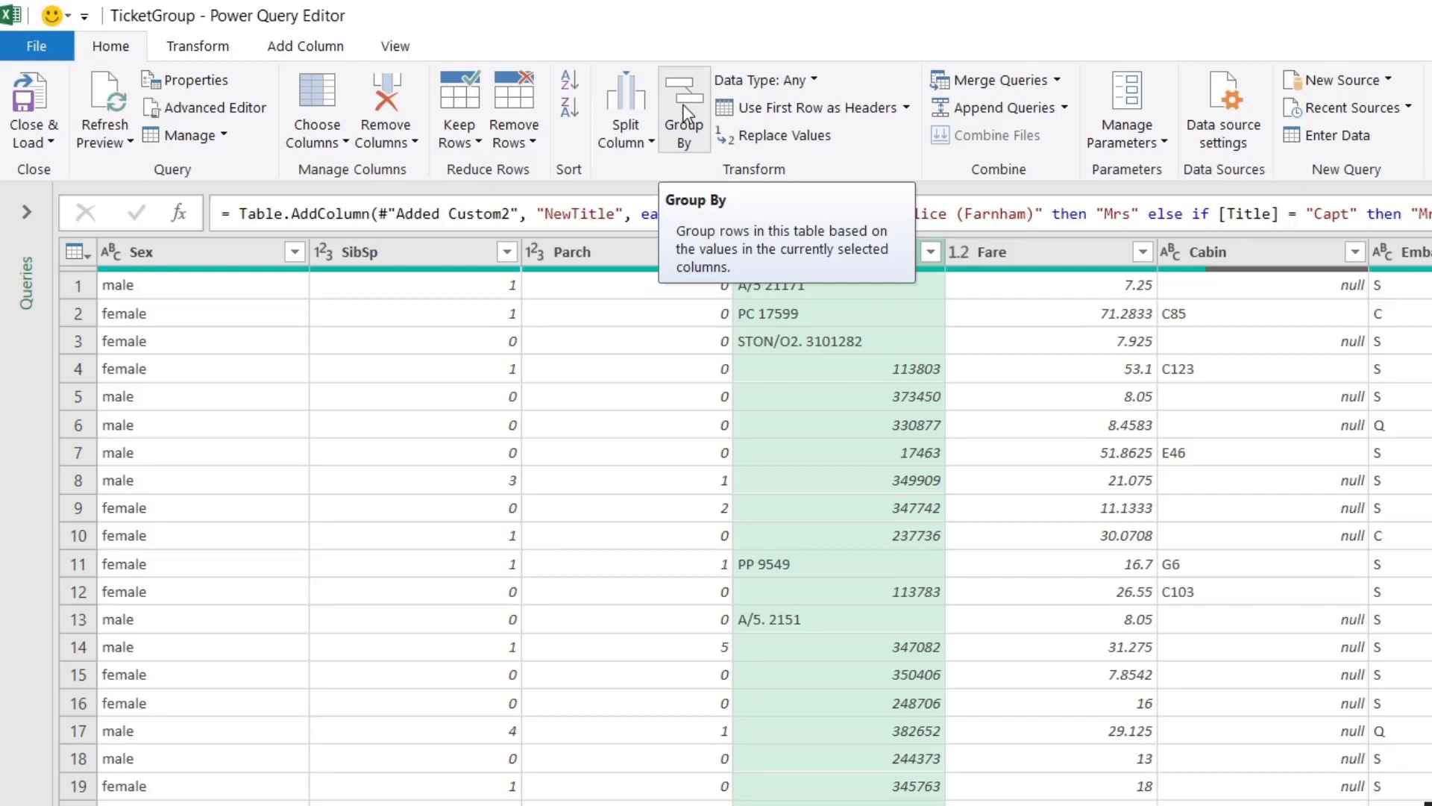
Start an Advanced Group By on Ticket, renaming the Count Rows output to TicketSize.
click(687, 110)
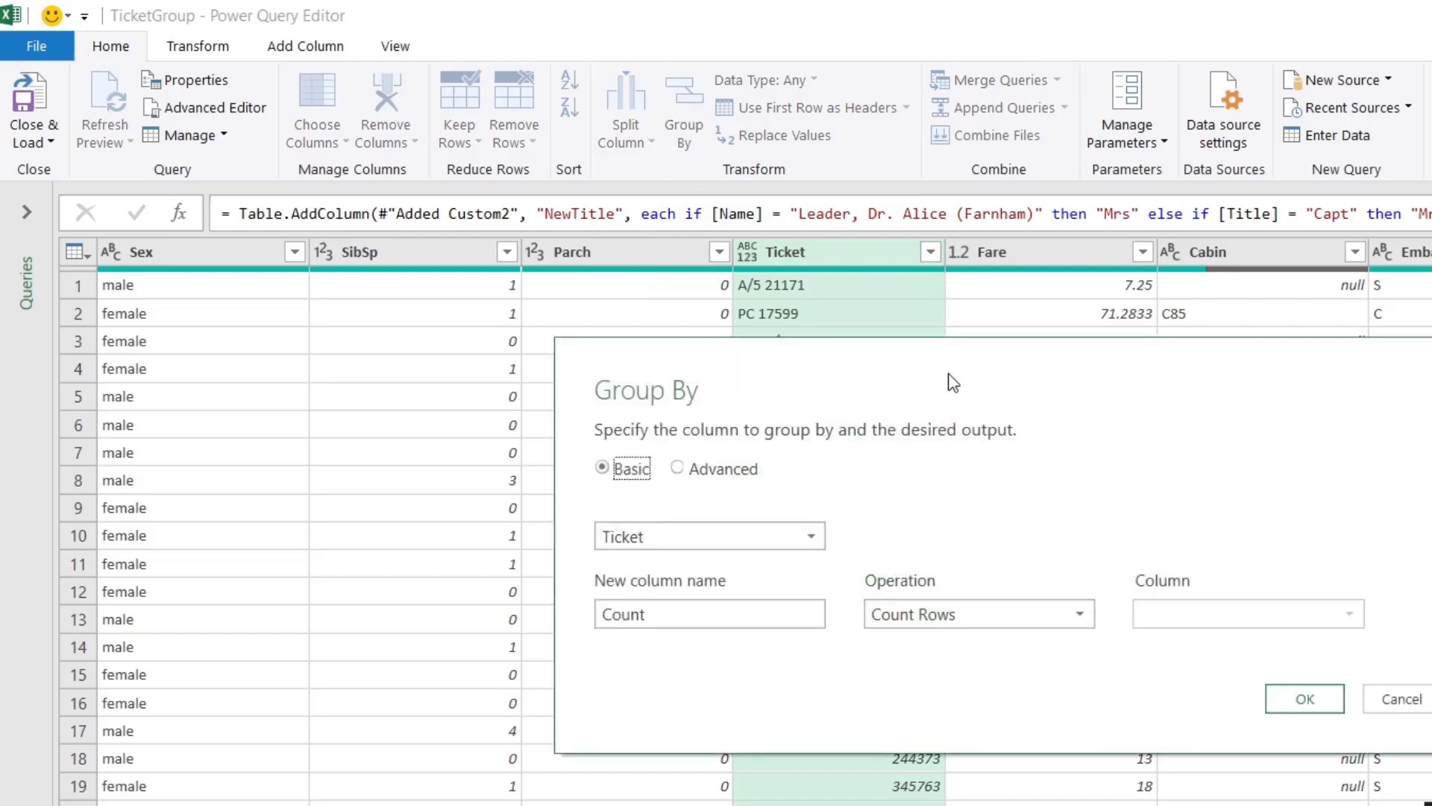
drag(937, 342, 808, 78)
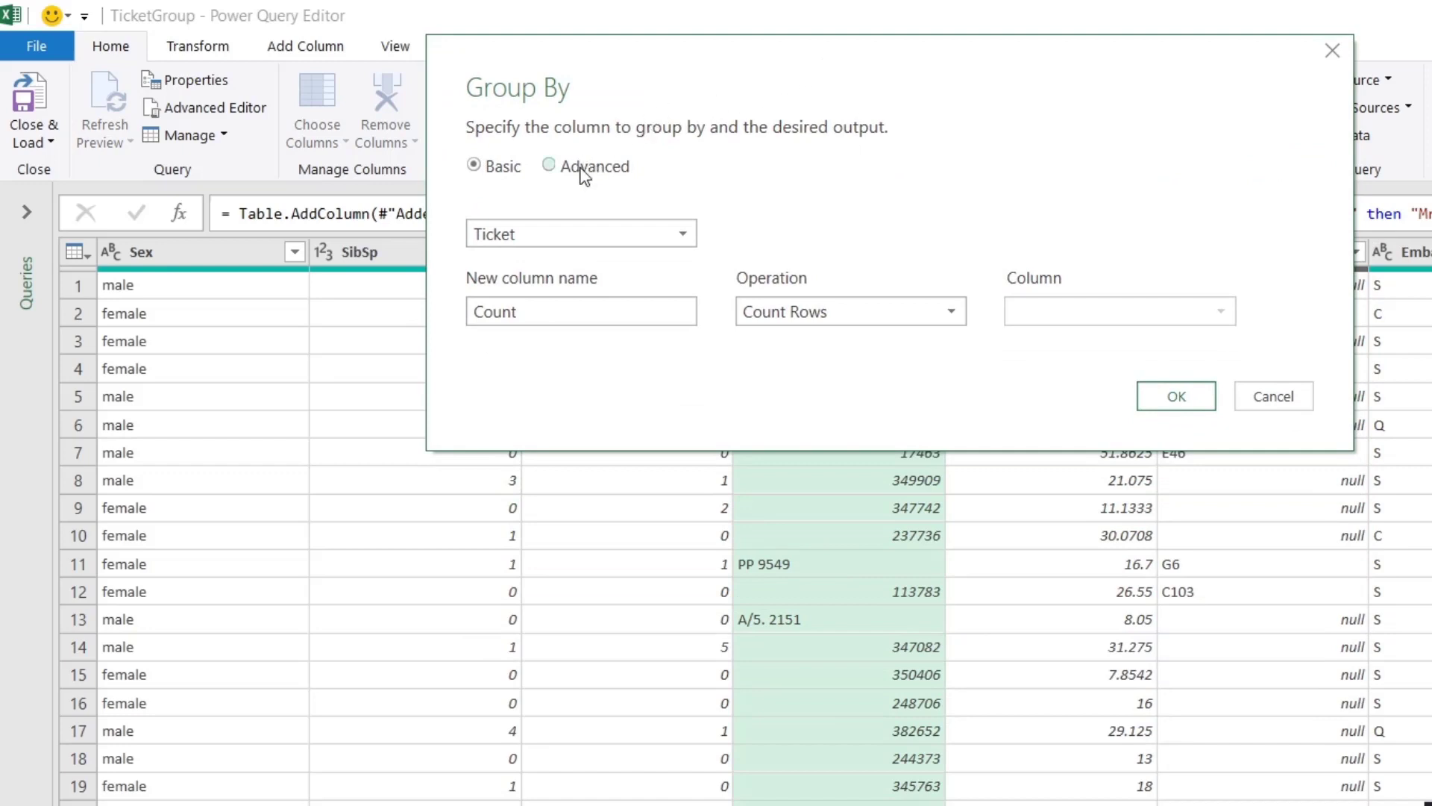
click(550, 166)
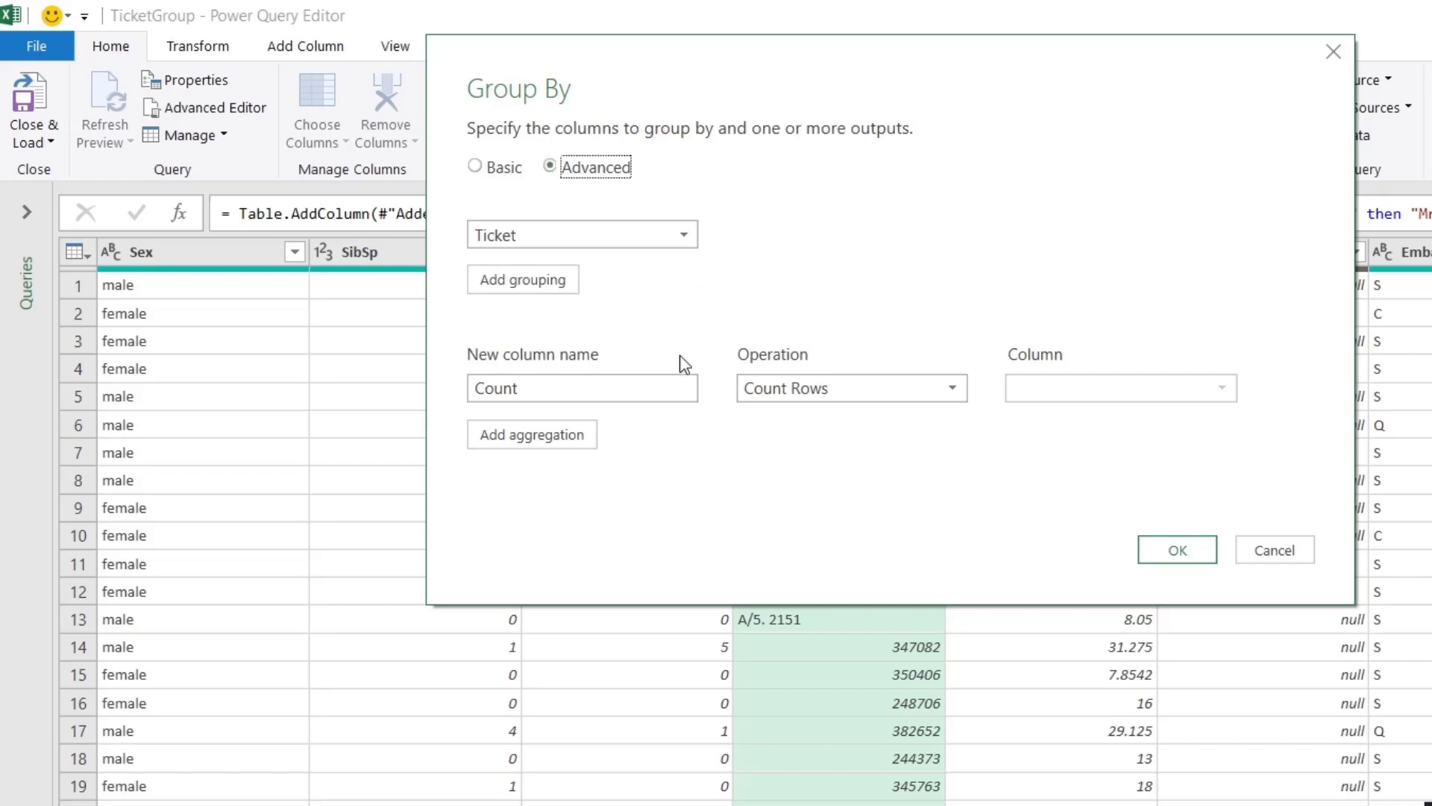
drag(554, 388, 475, 389)
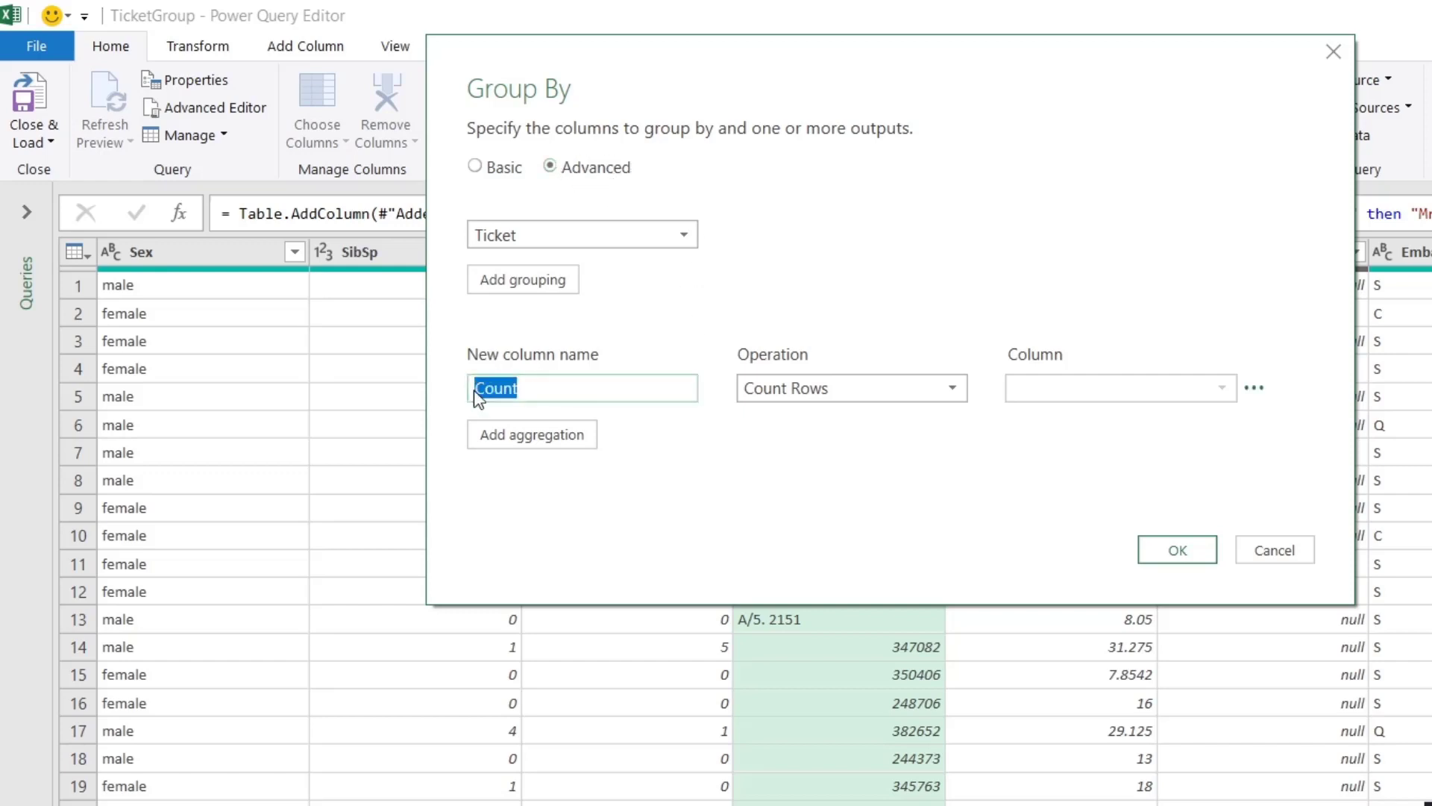
text(TicketSize)
double_click(556, 388)
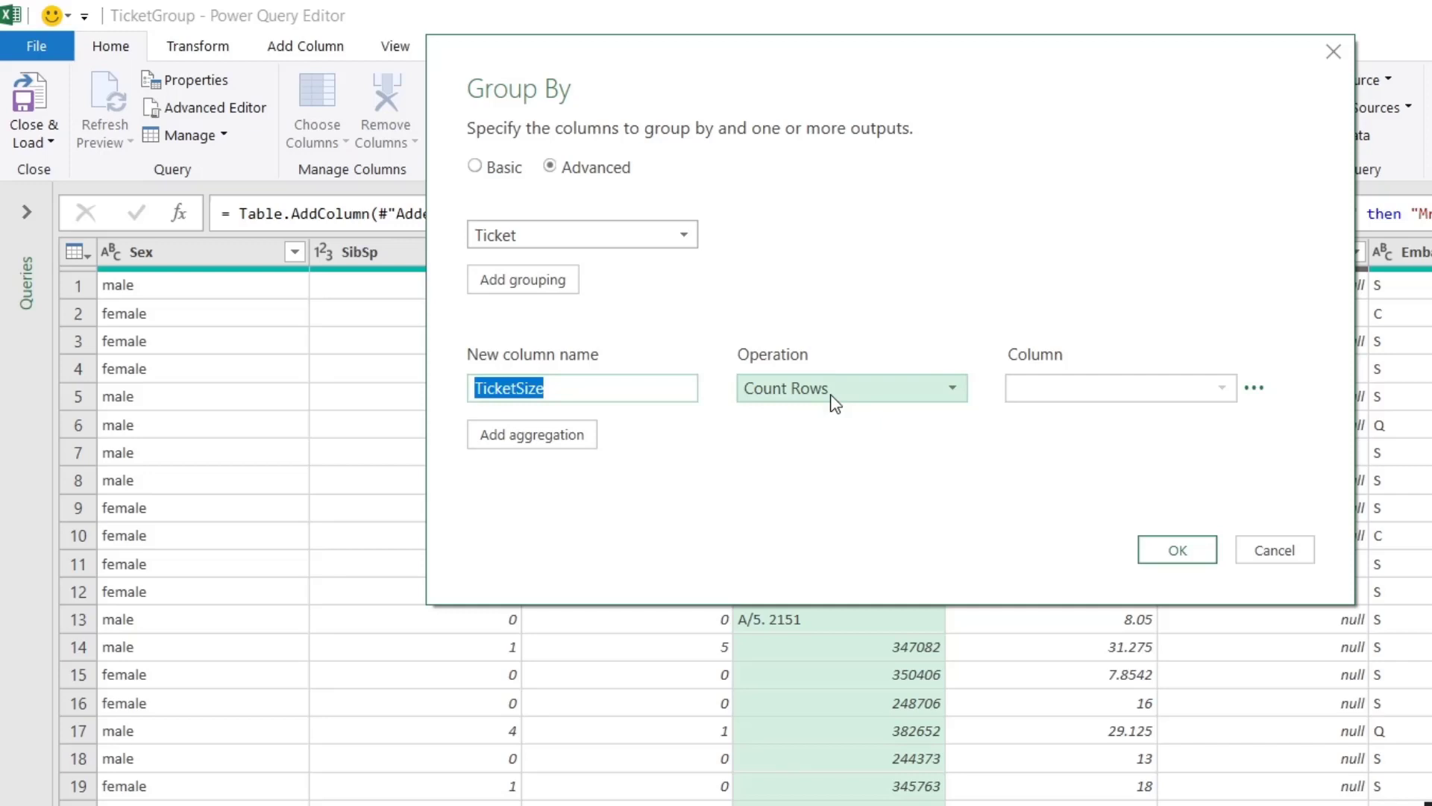
click(810, 490)
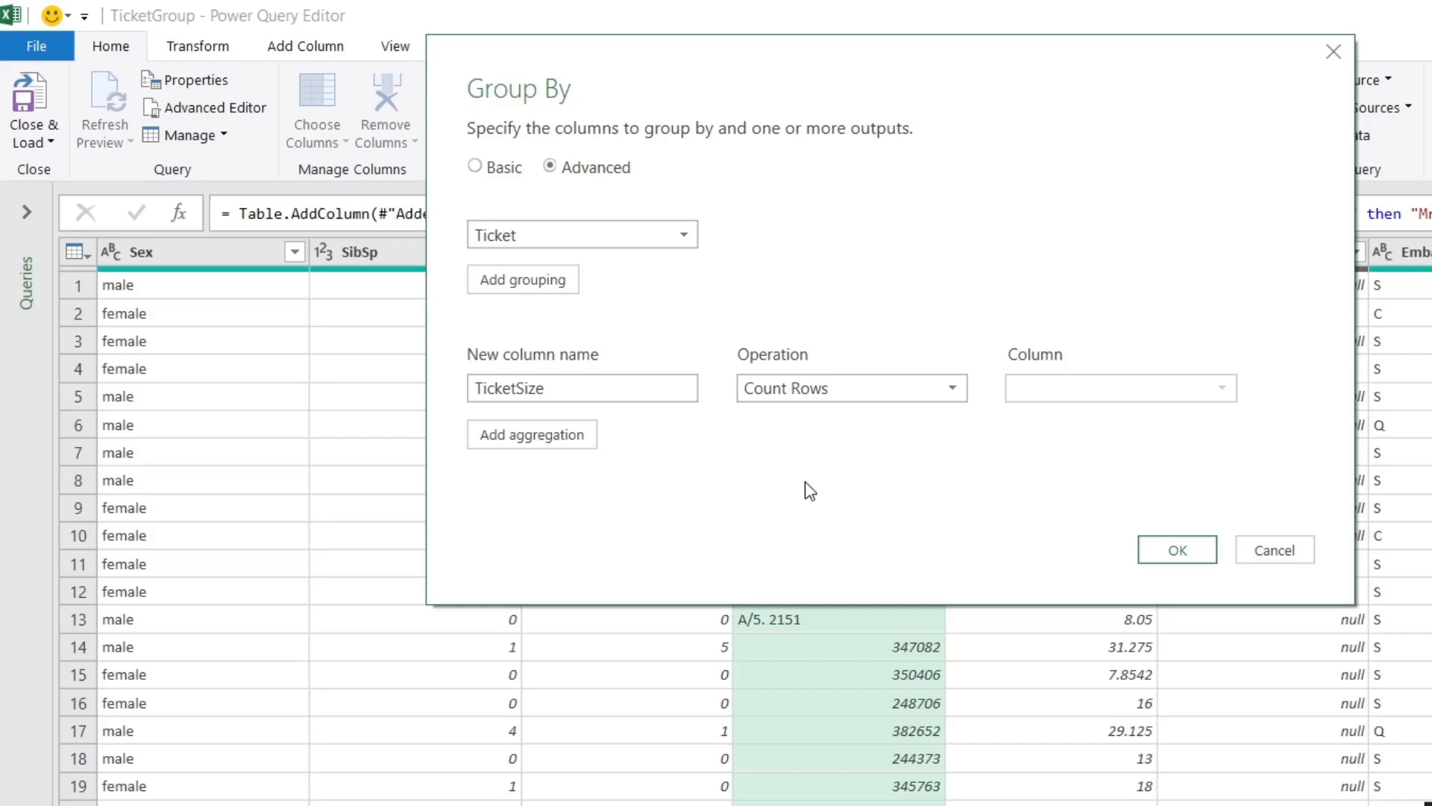
Add a second aggregation named Fare using Max of the Fare column.
click(532, 442)
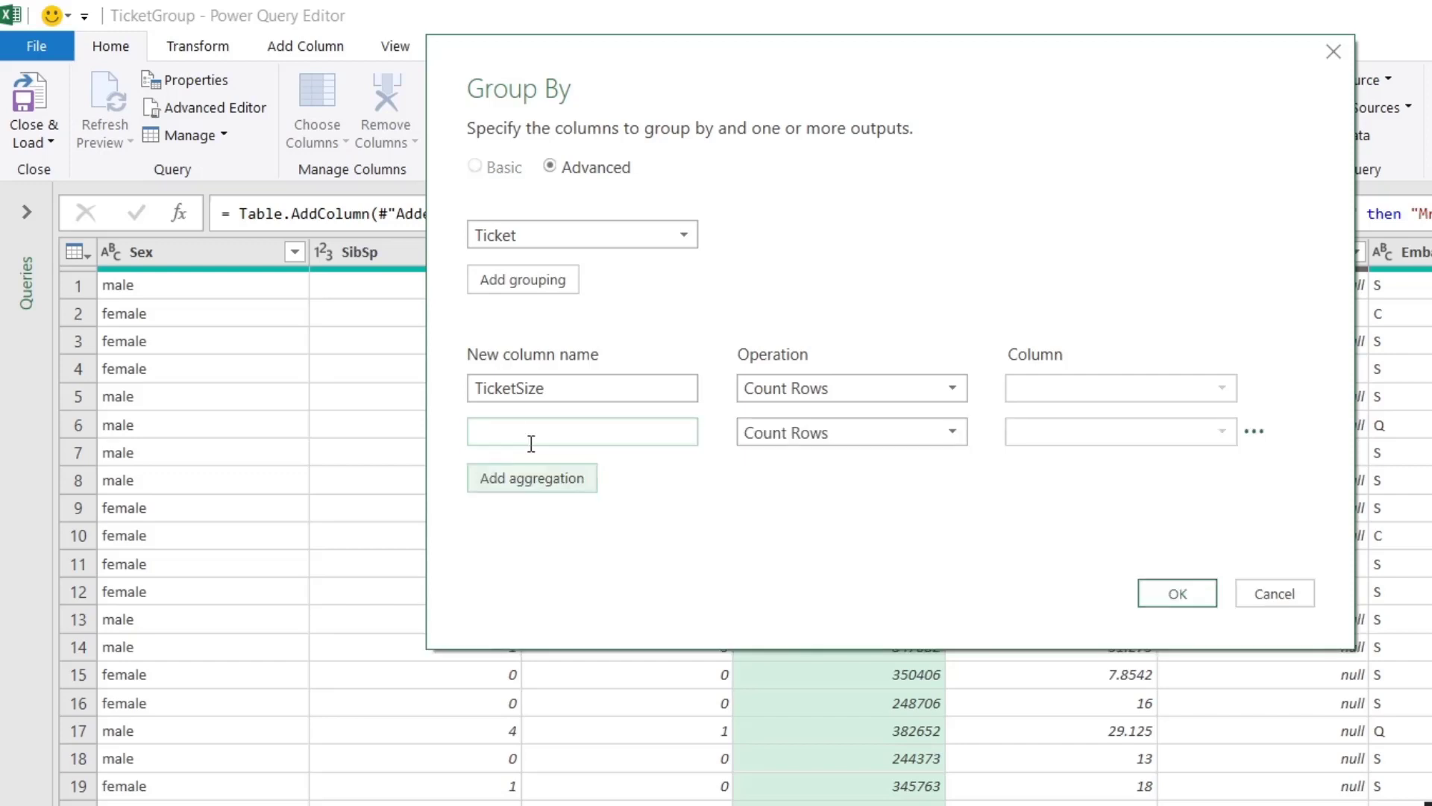
click(546, 433)
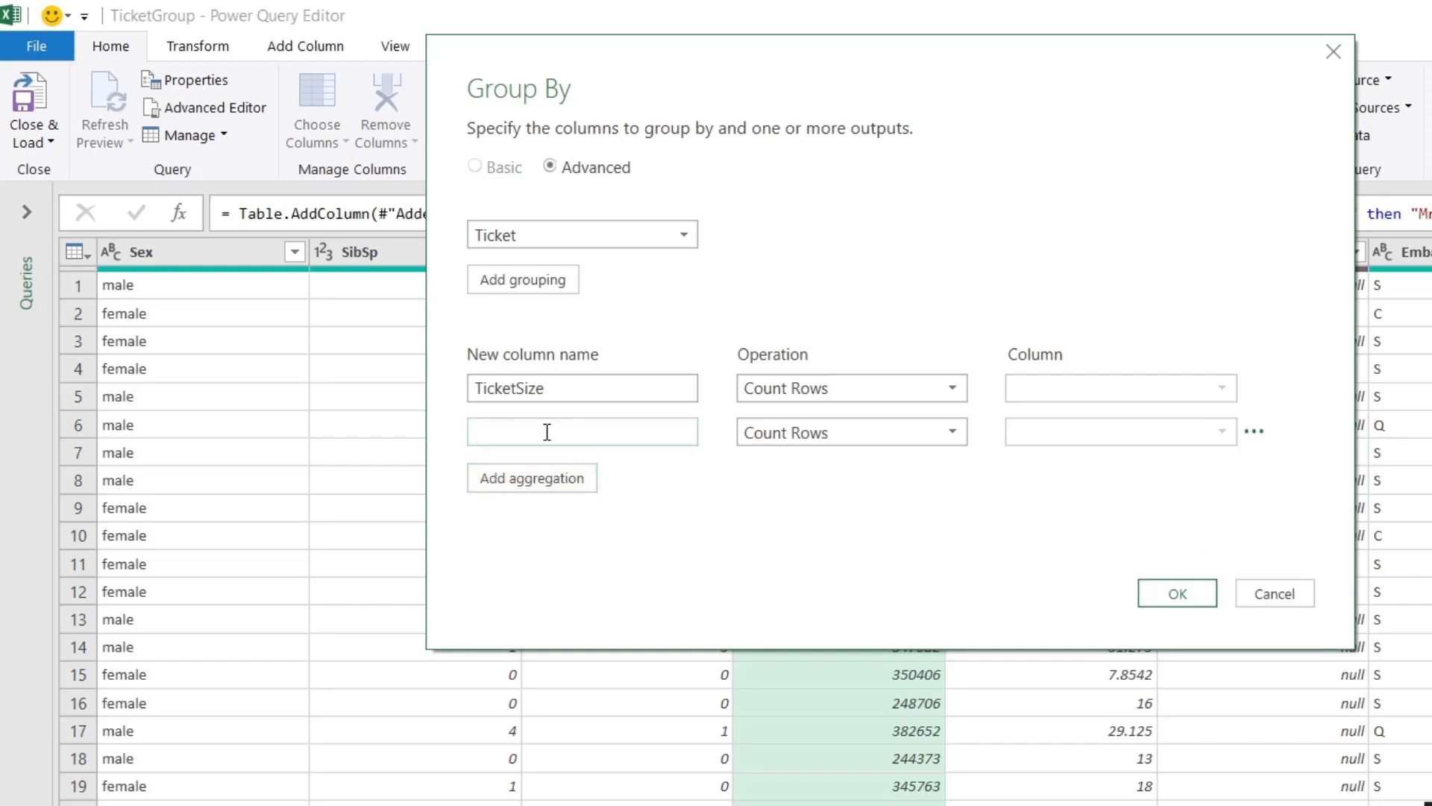
text(Fare)
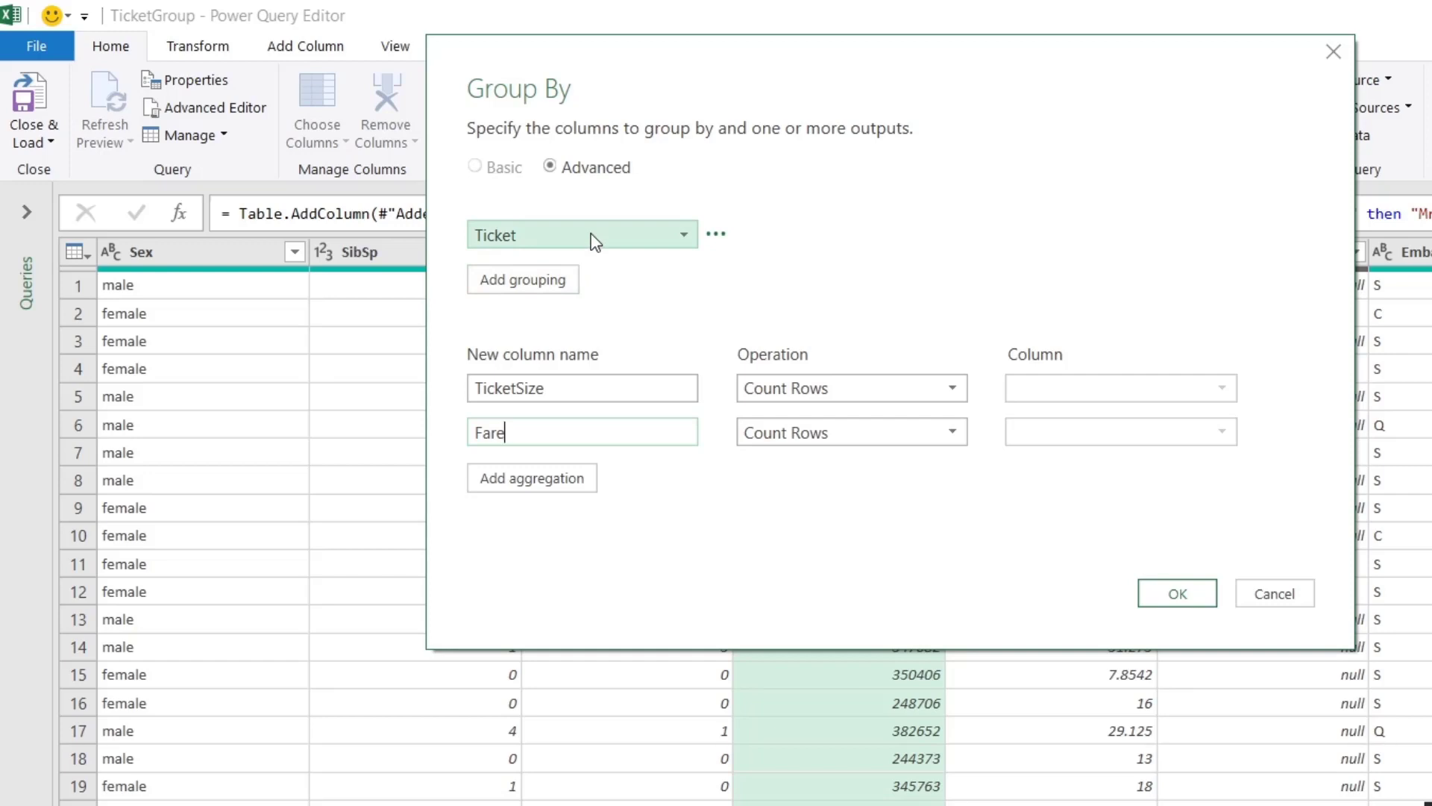
drag(521, 433, 470, 437)
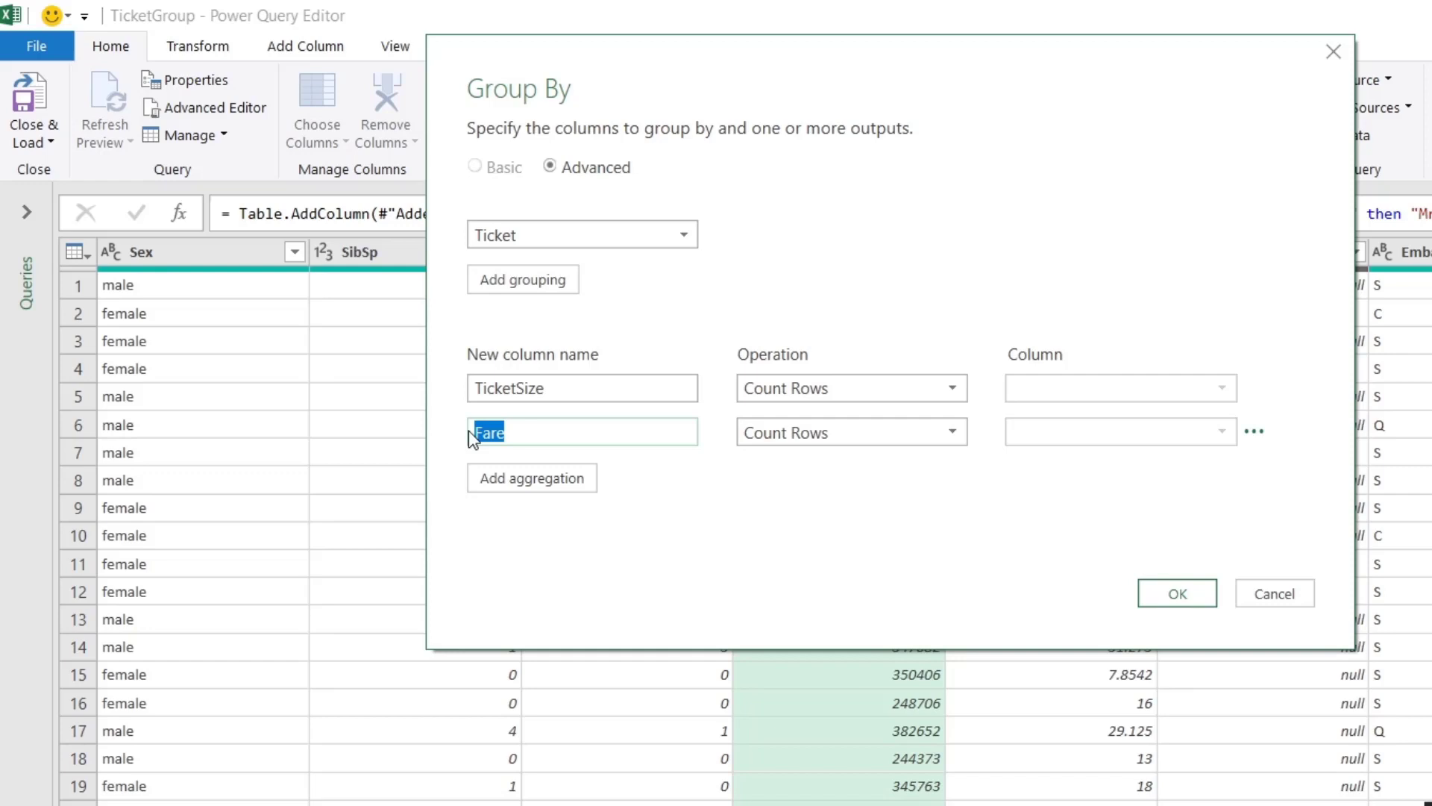
click(951, 433)
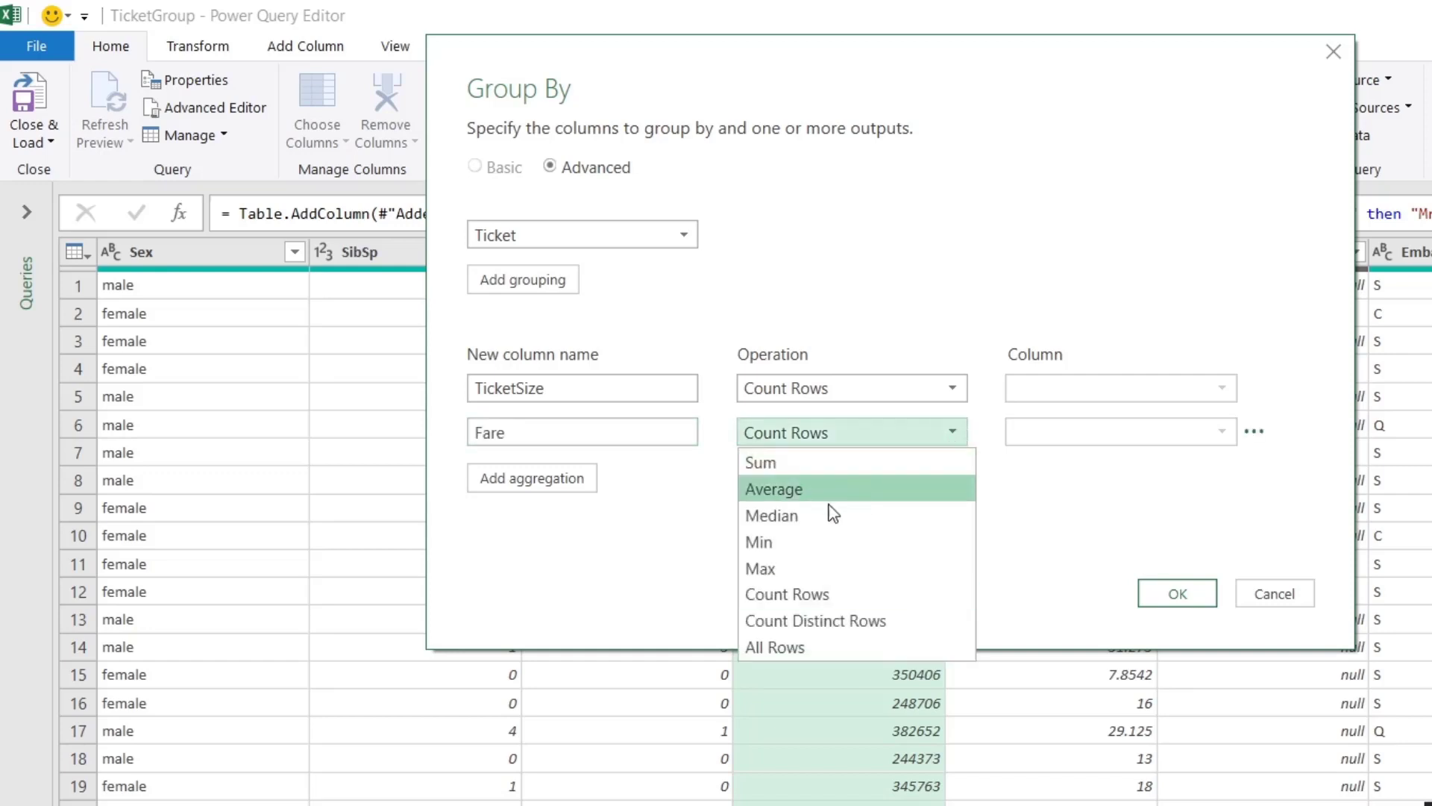
click(784, 567)
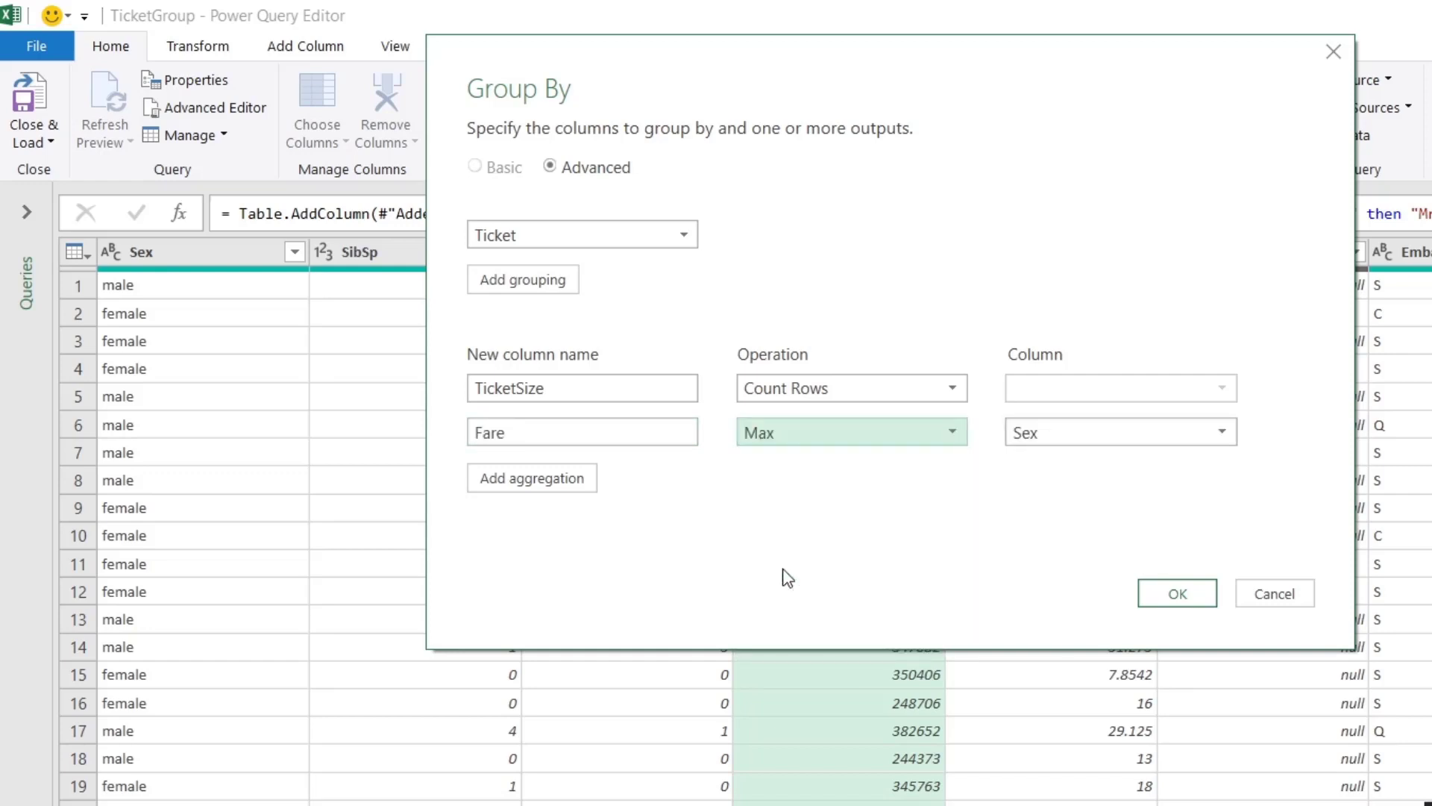
click(1114, 432)
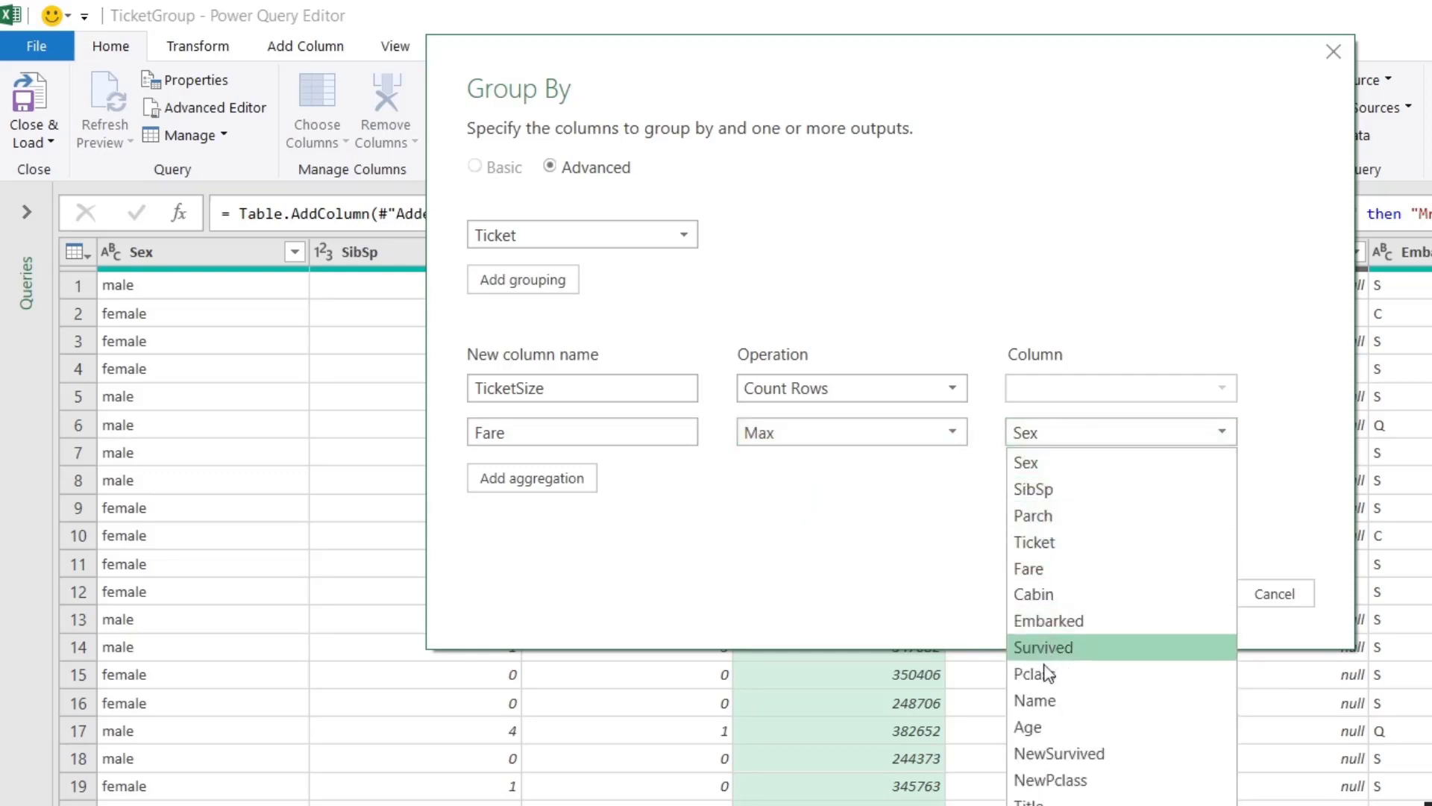
click(1052, 569)
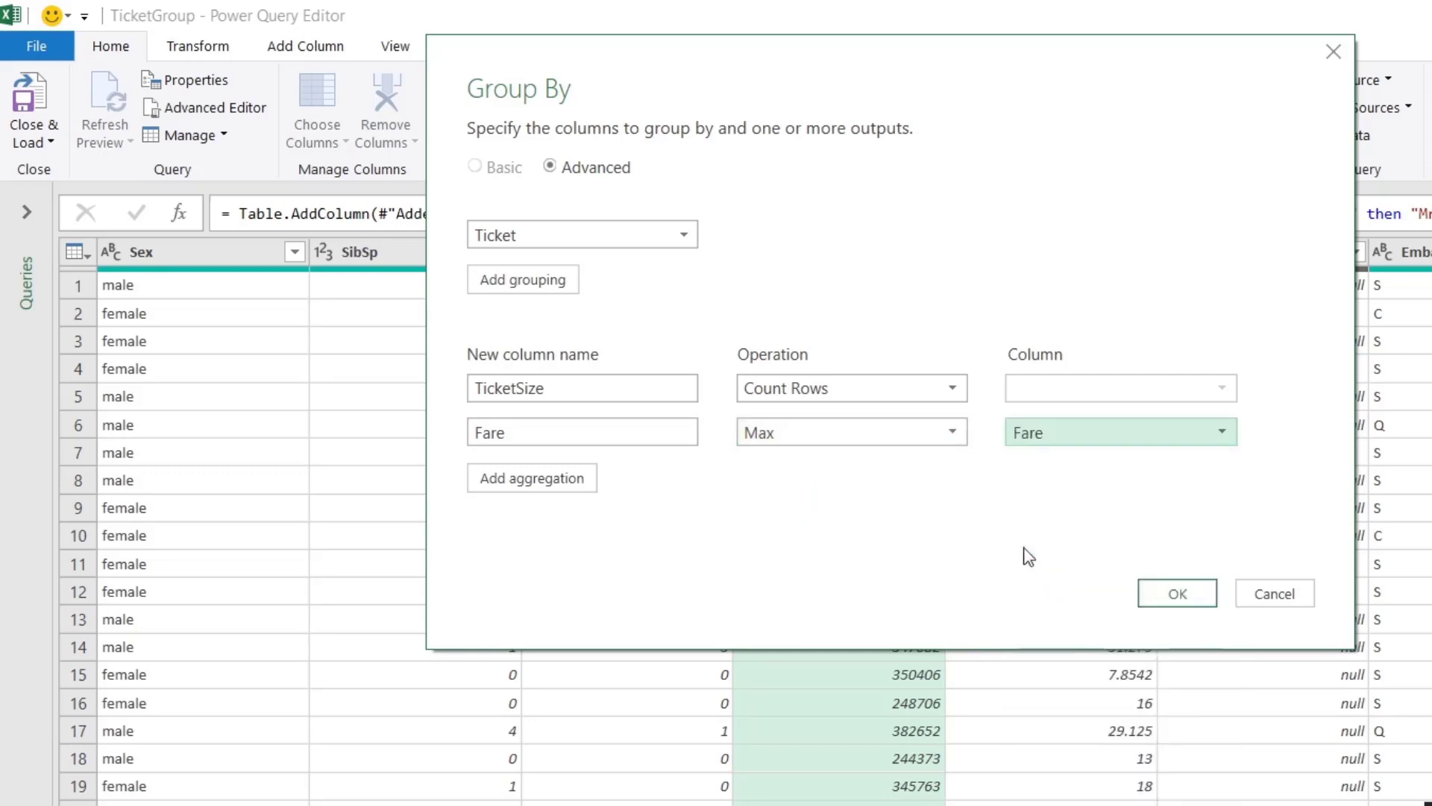
Briefly switch the Fare operation to Min, then set it back to Max.
click(884, 434)
click(778, 541)
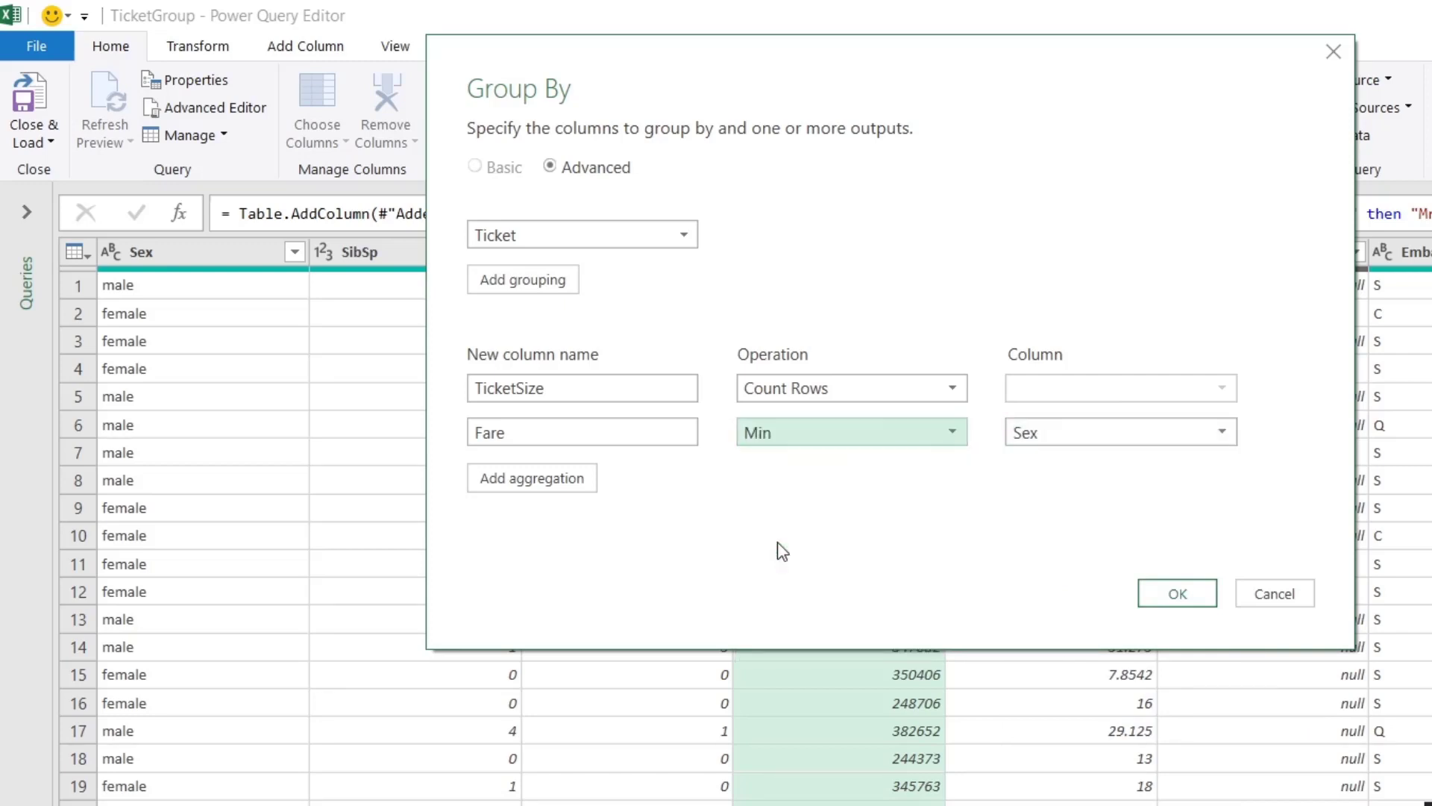
click(878, 434)
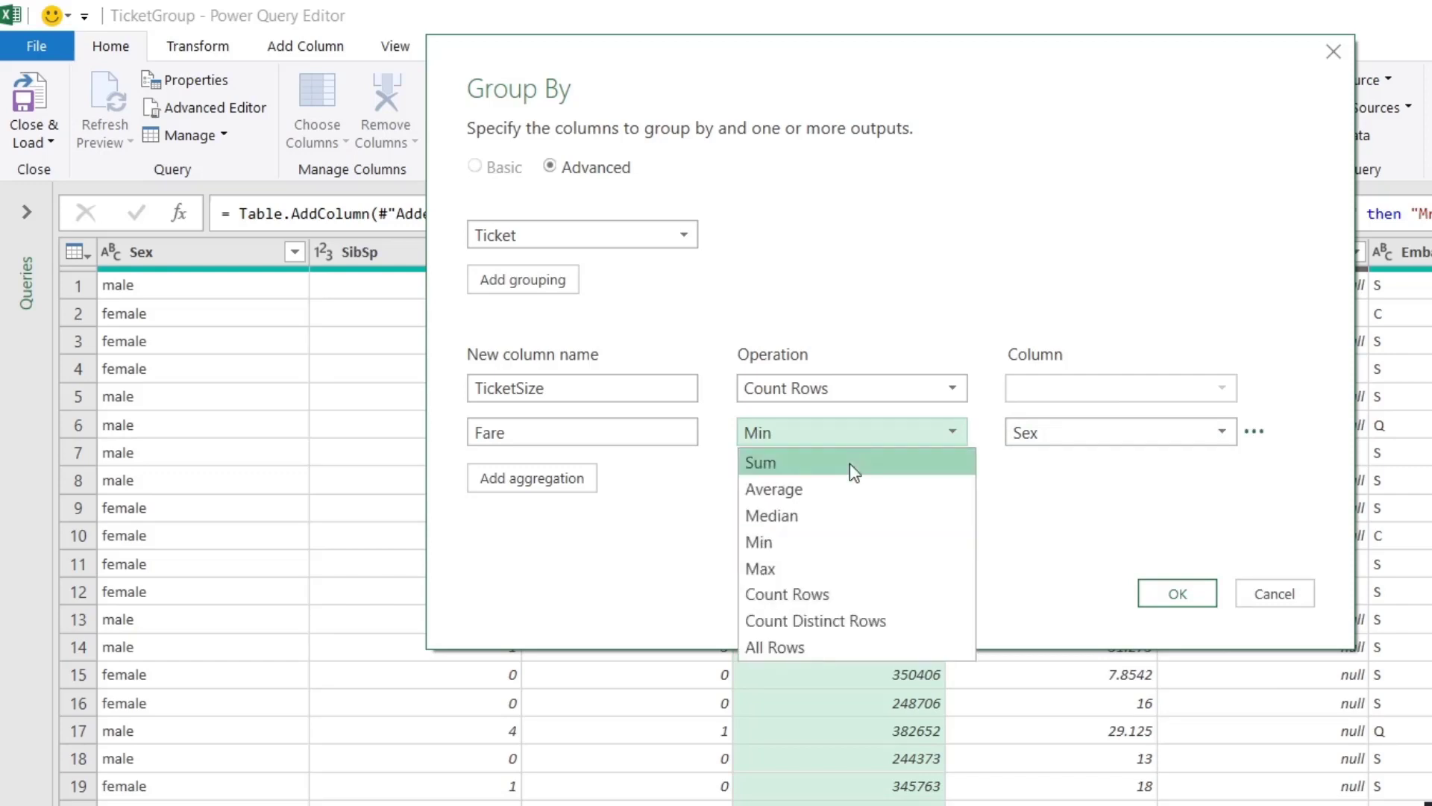
click(785, 572)
click(1132, 439)
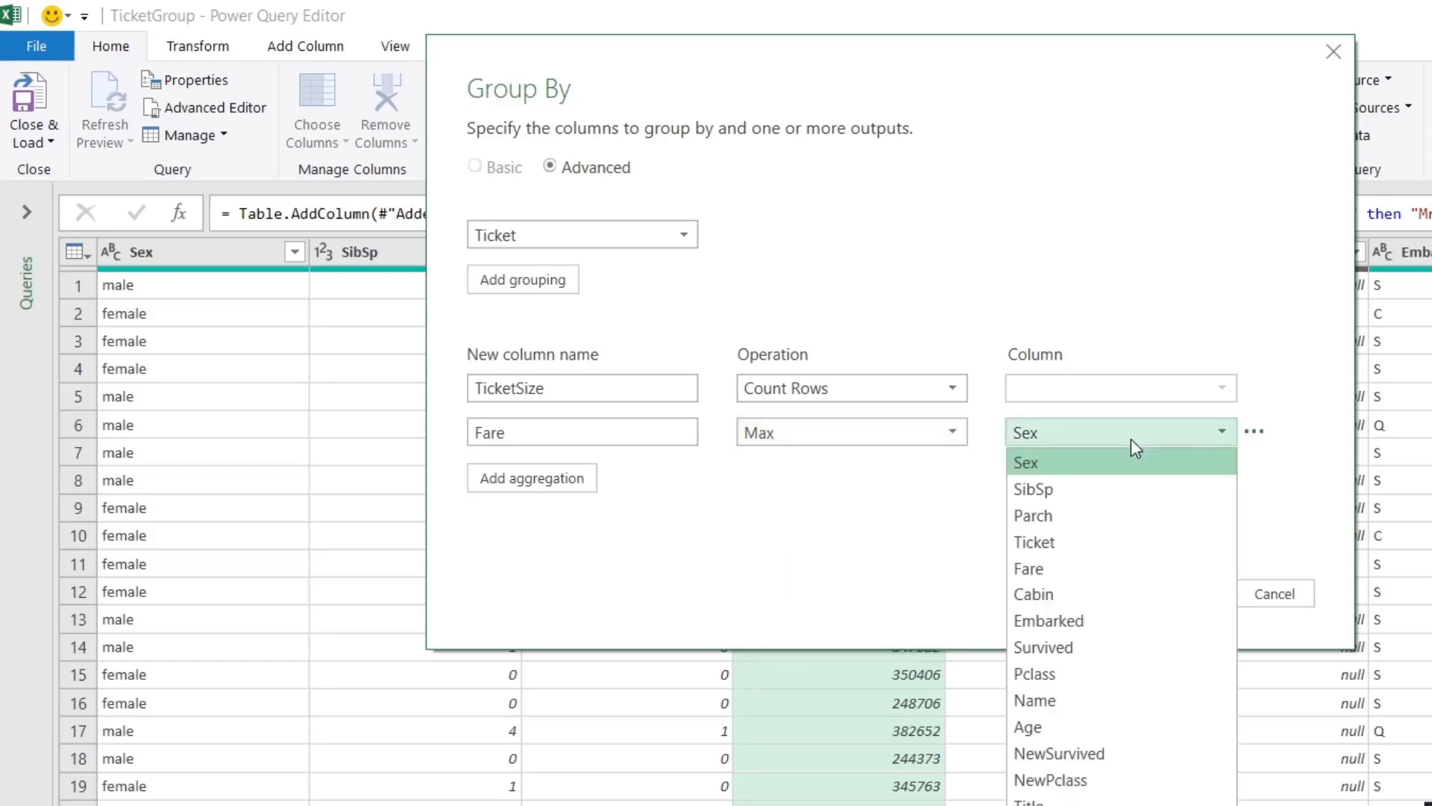
Confirm Max of Fare, add a Passengers All Rows aggregation, and apply the grouping.
click(1052, 572)
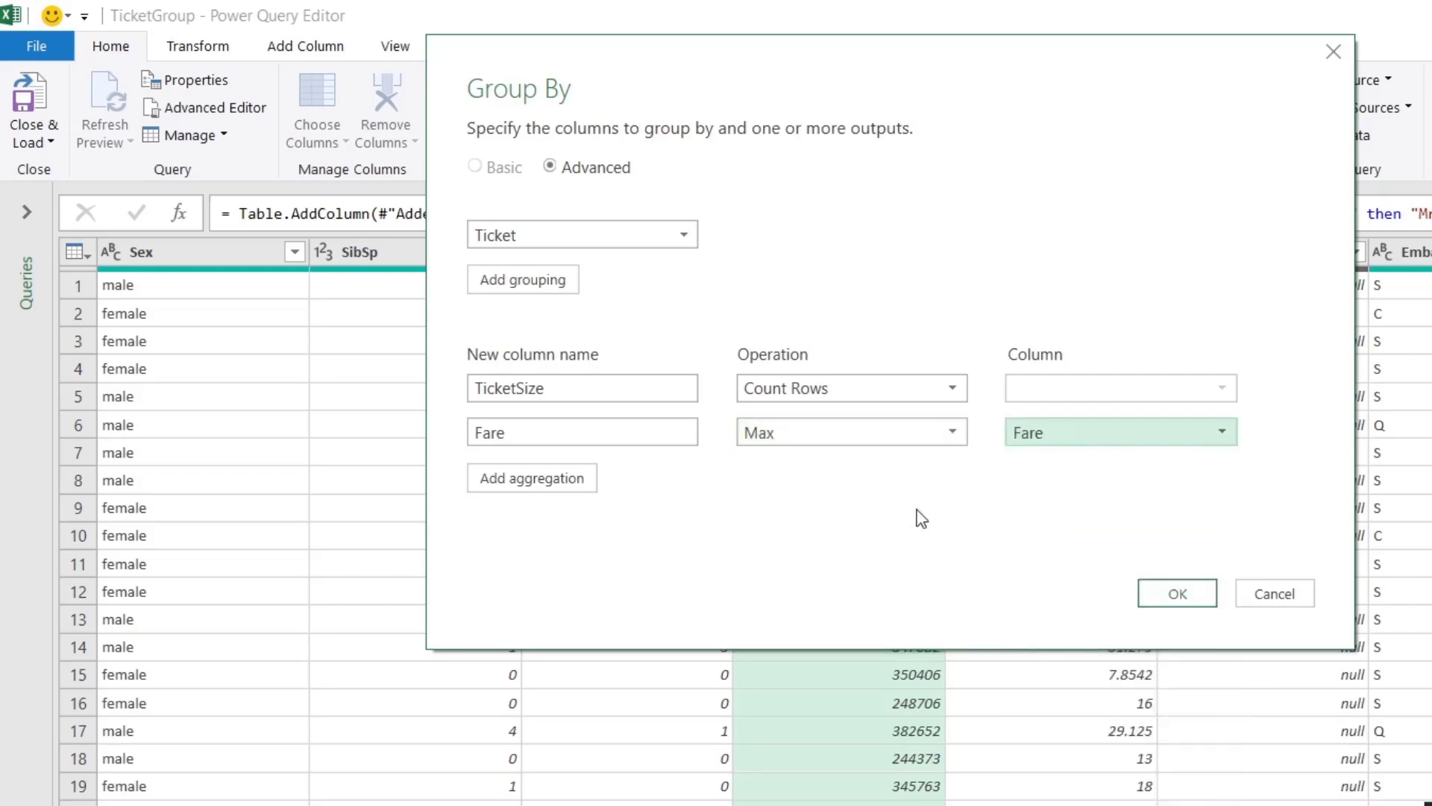
click(531, 477)
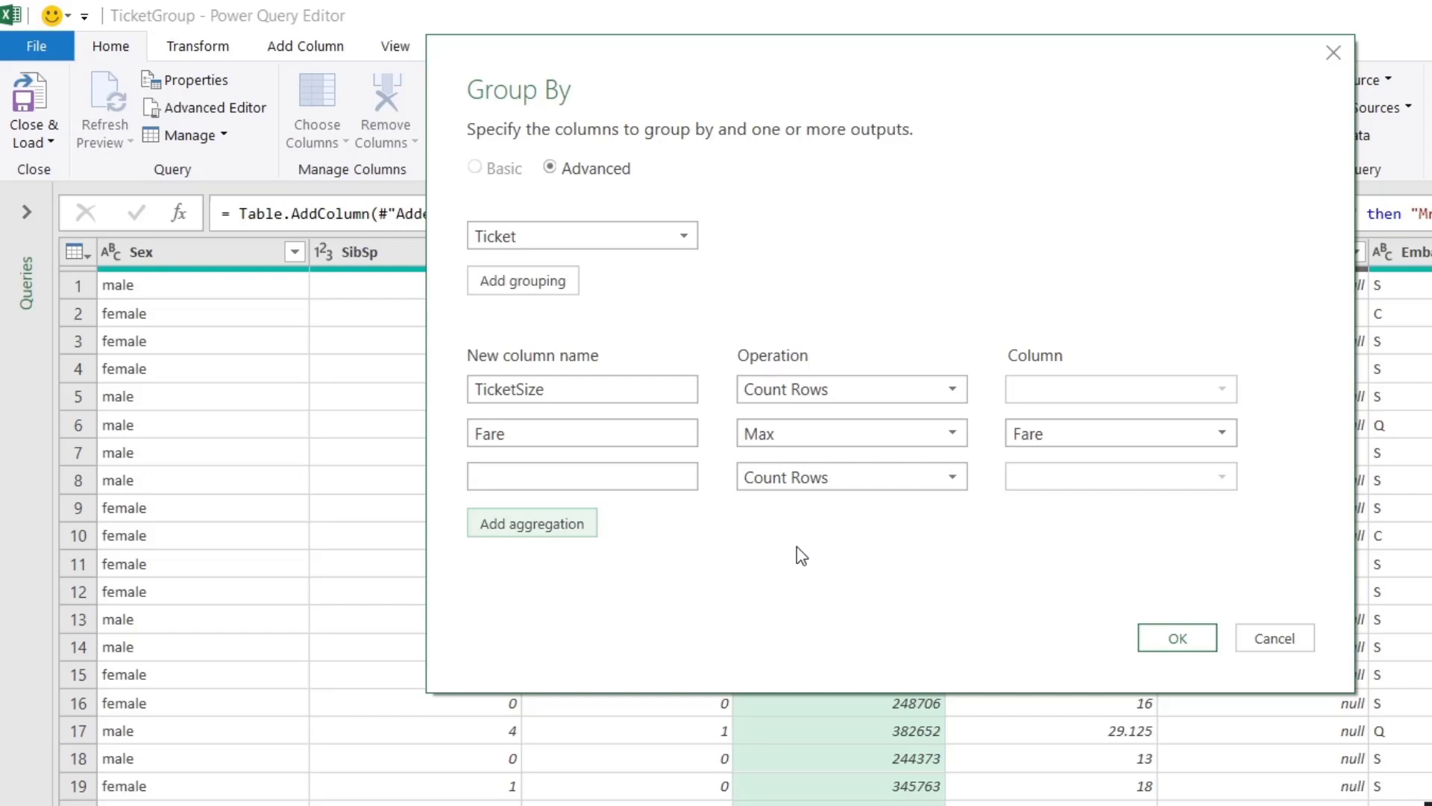
click(576, 480)
text(Passengers)
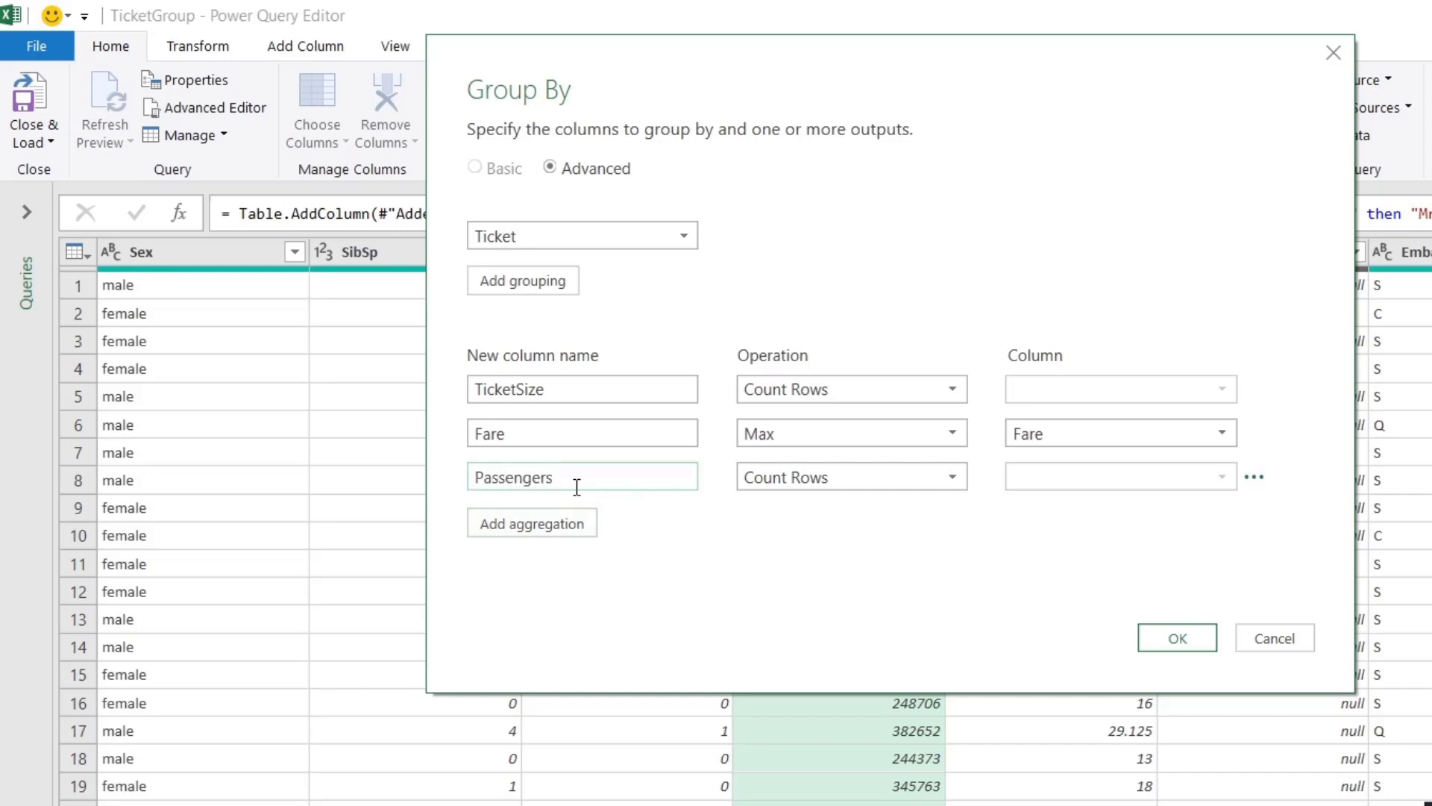
click(789, 478)
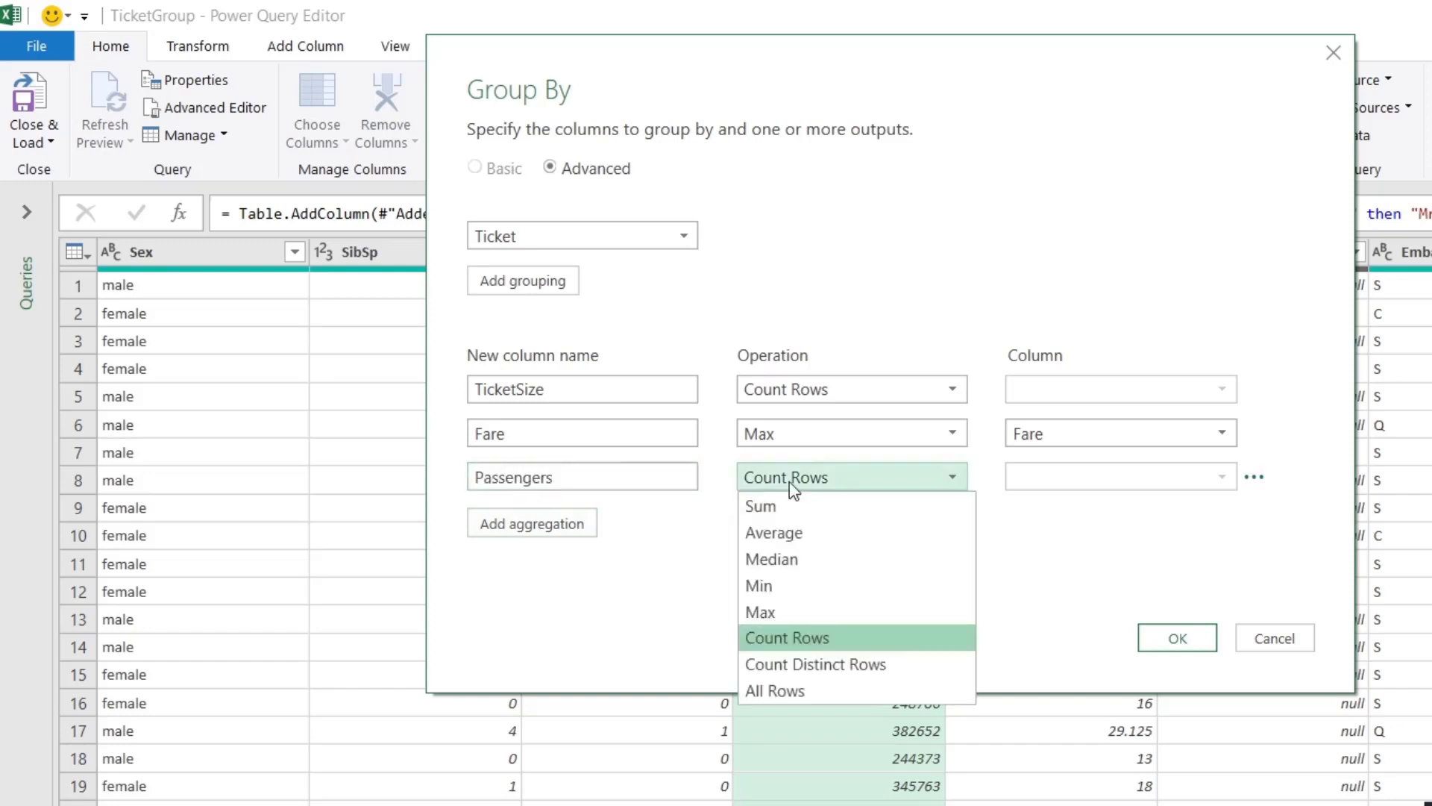
click(822, 698)
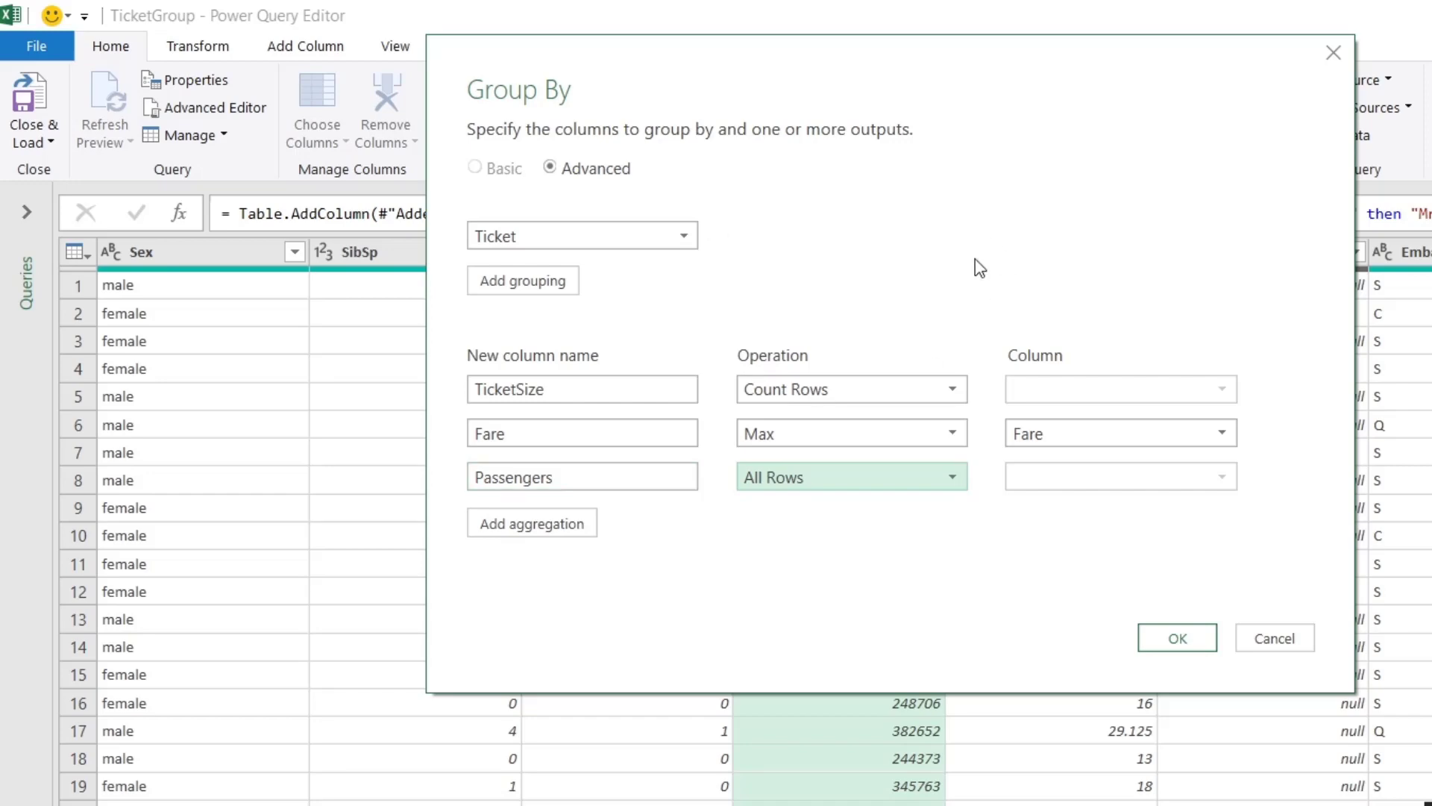
click(1177, 638)
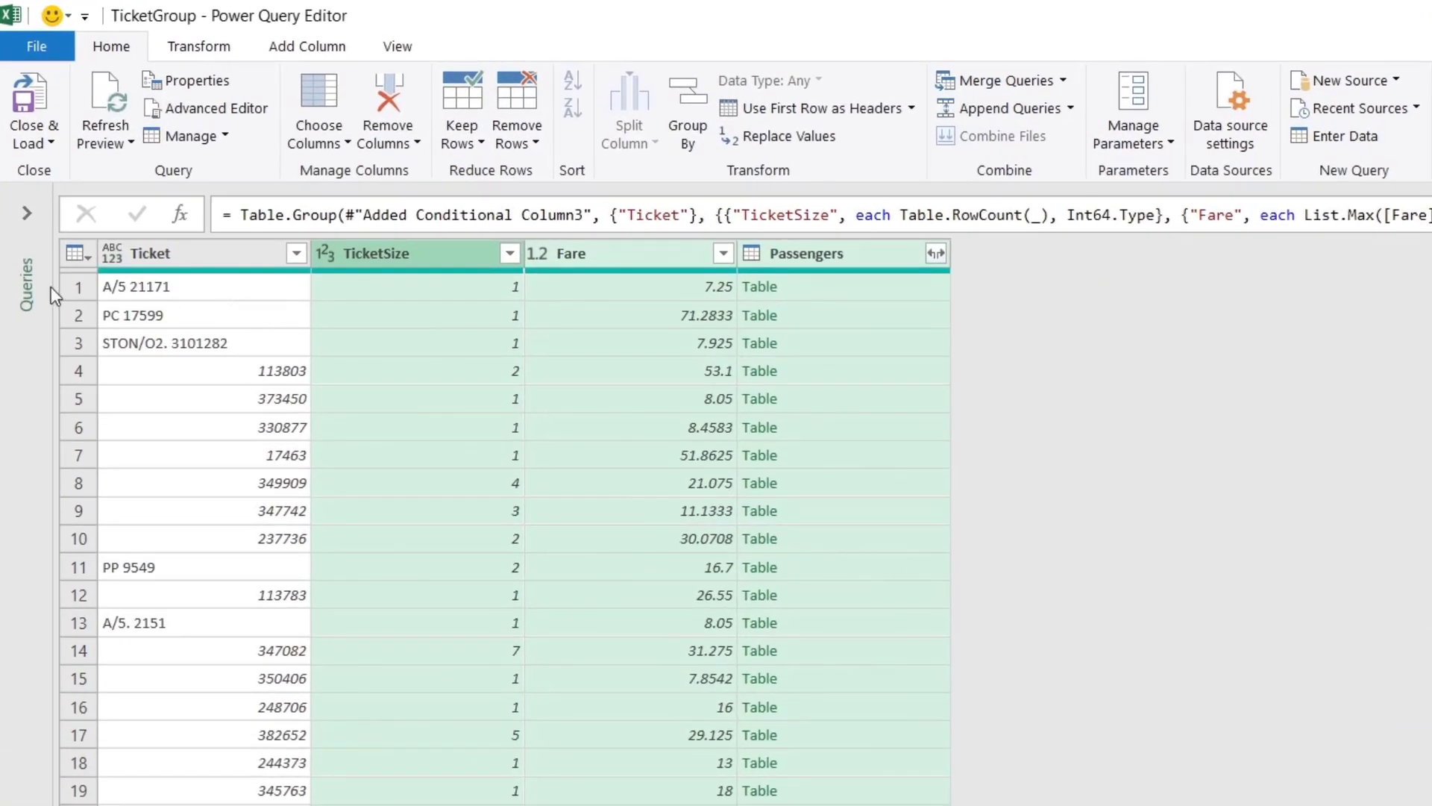
click(76, 286)
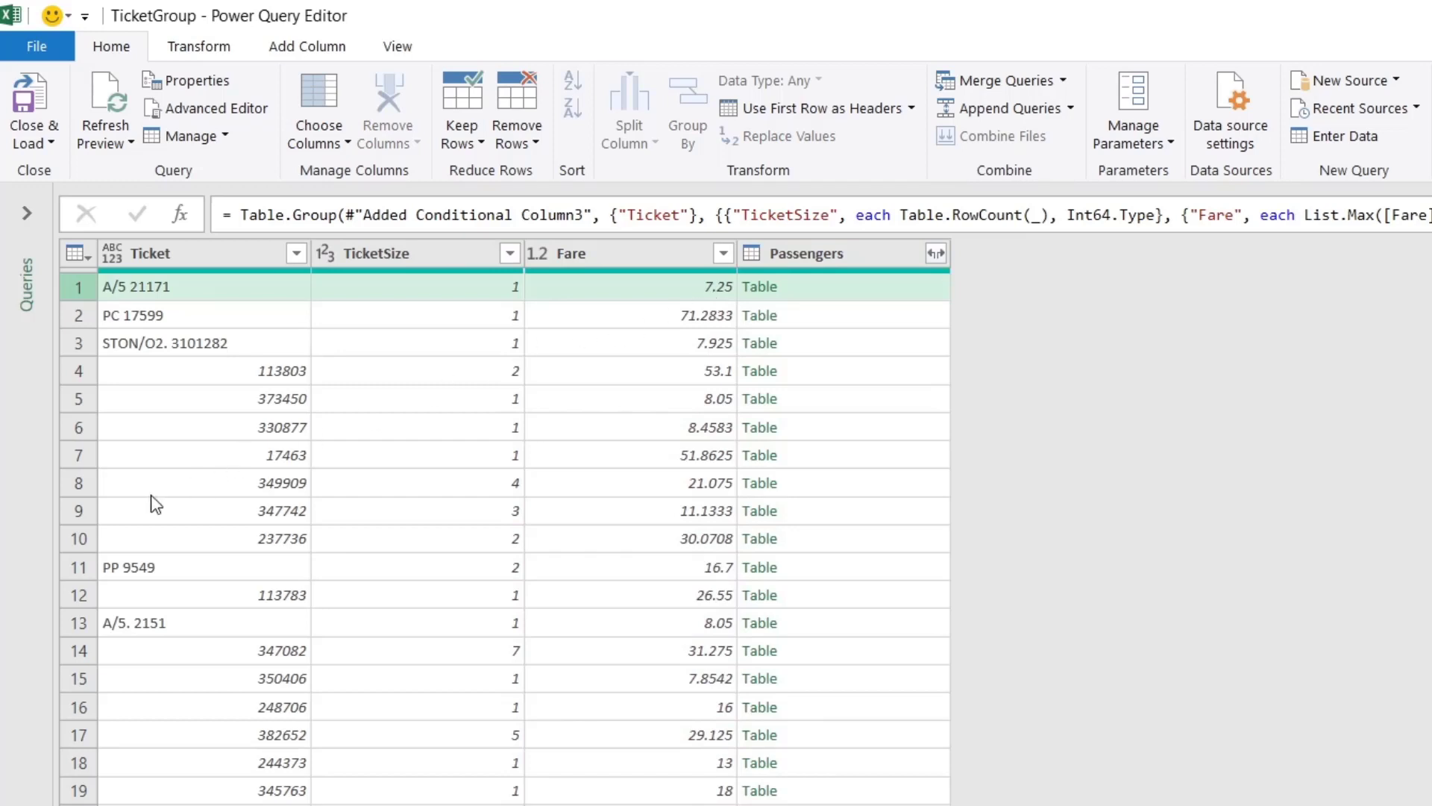
click(85, 489)
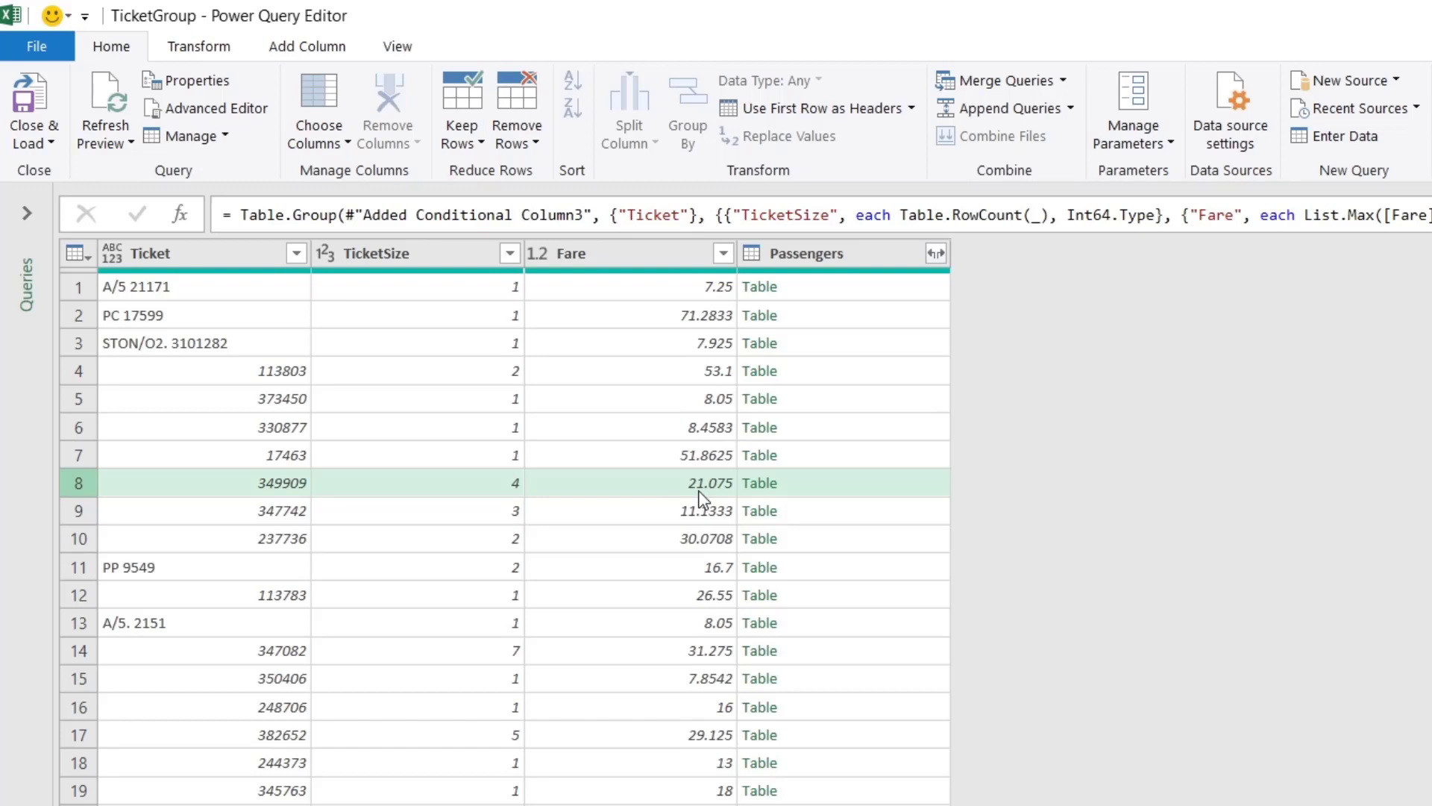
Add a custom column TicketFare with the formula [Fare] / [TicketSize].
click(323, 45)
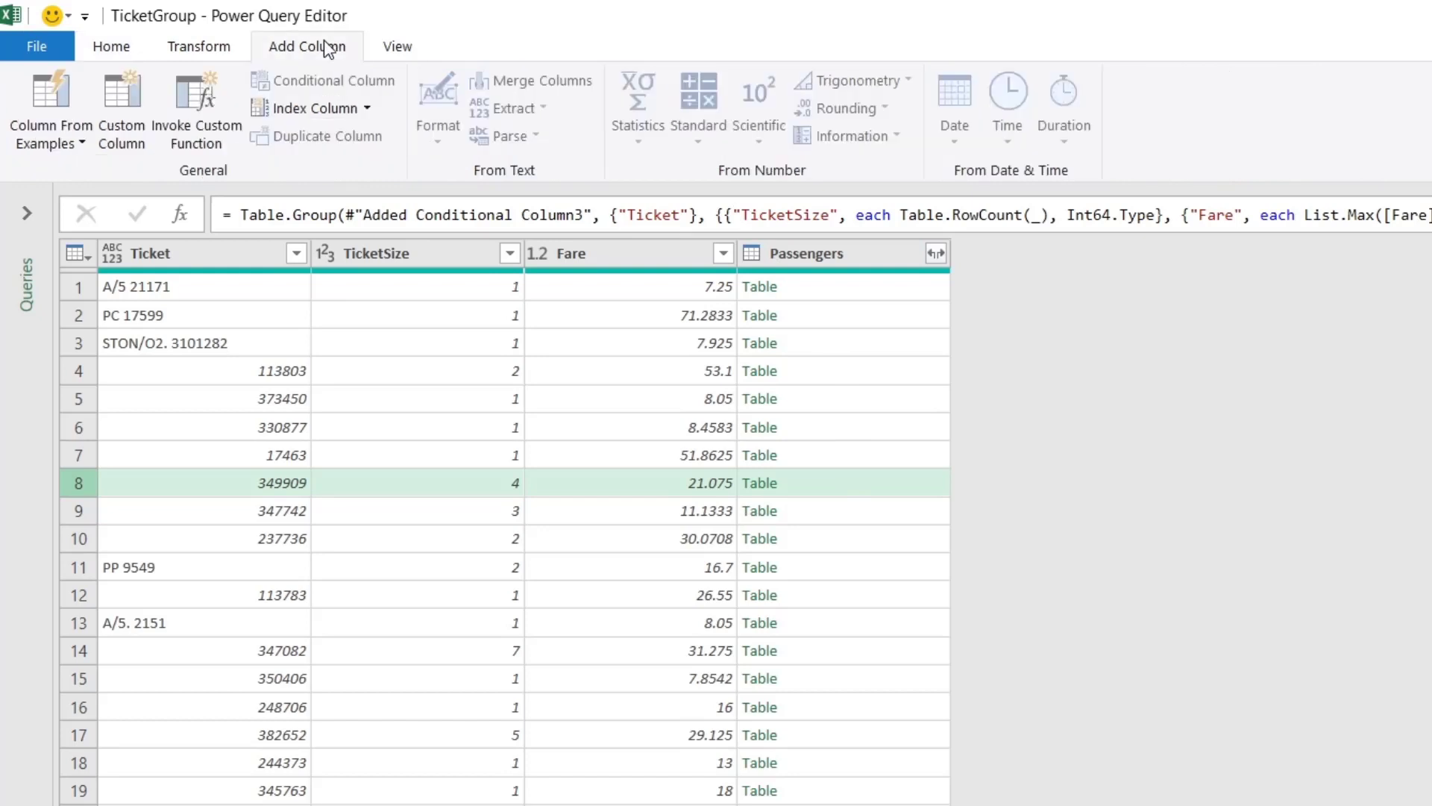
click(122, 112)
drag(863, 272, 816, 86)
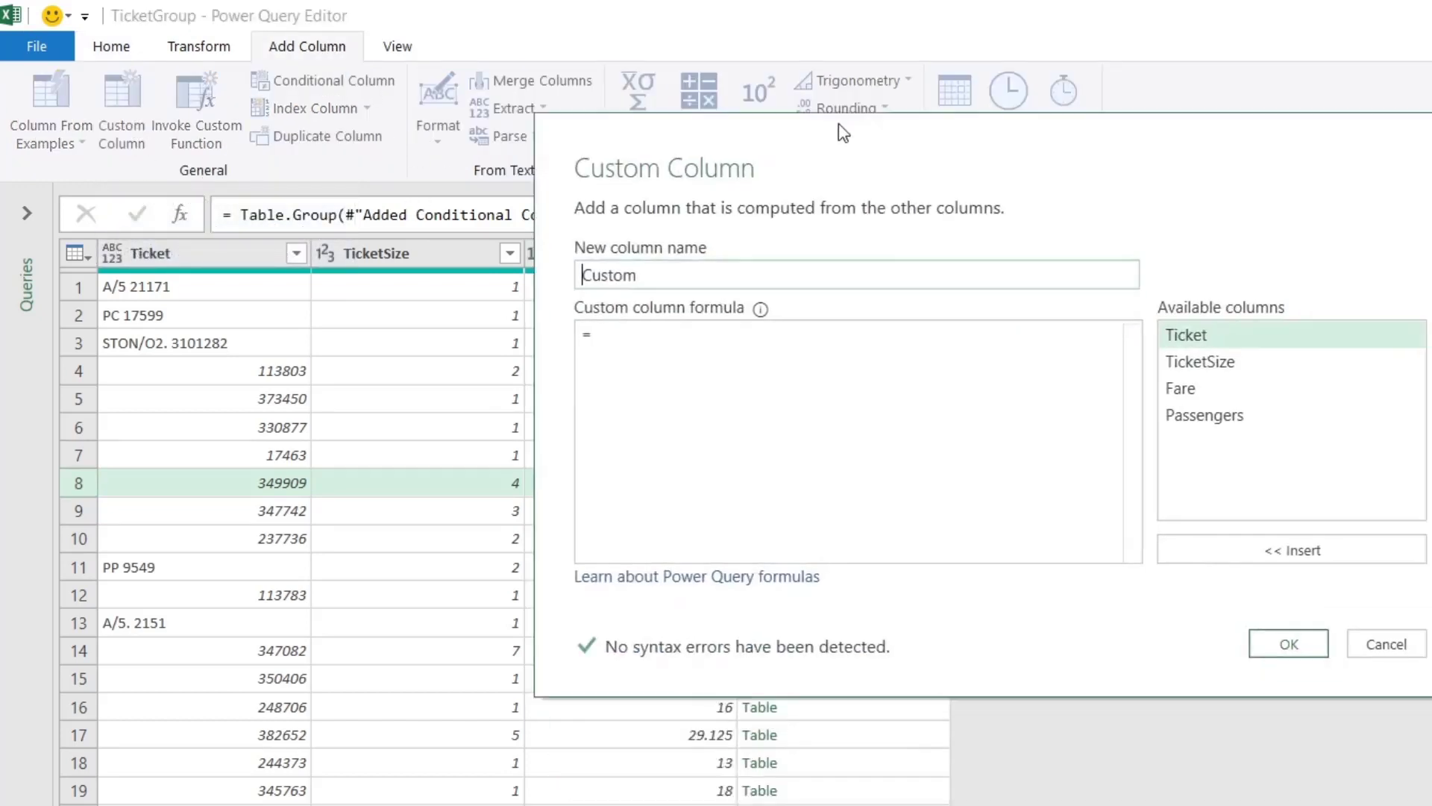
double_click(553, 231)
text(TicketFare)
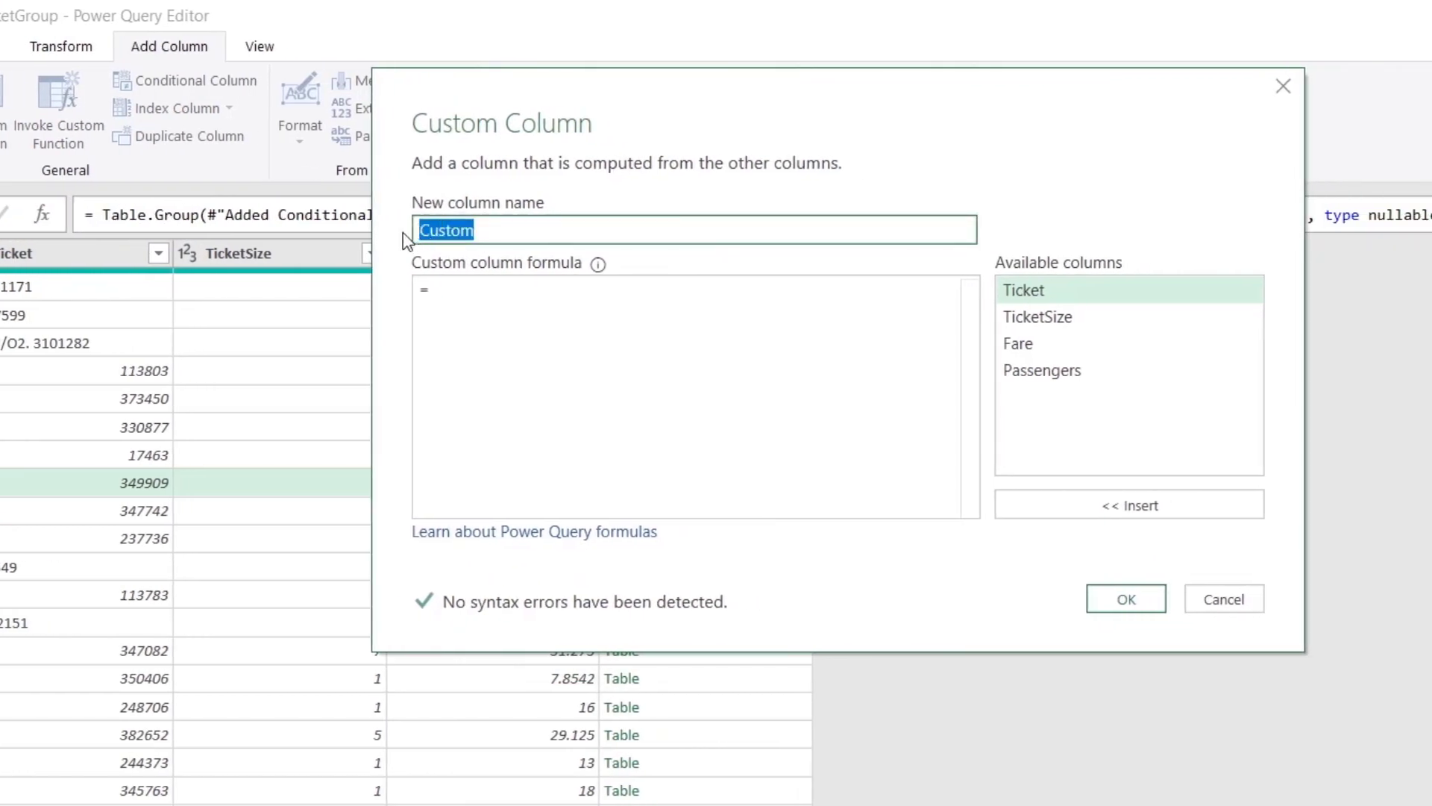
key(Tab)
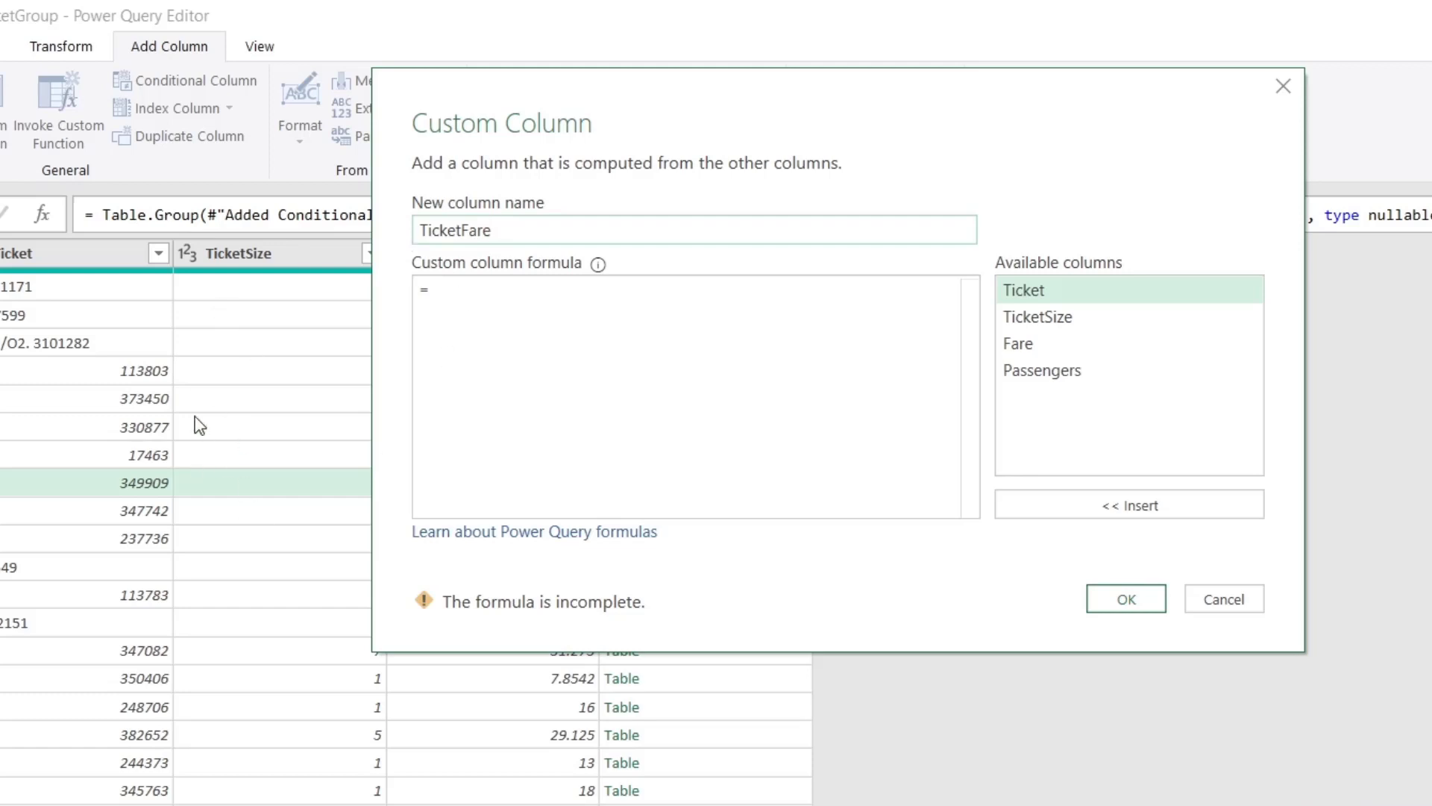
click(1026, 342)
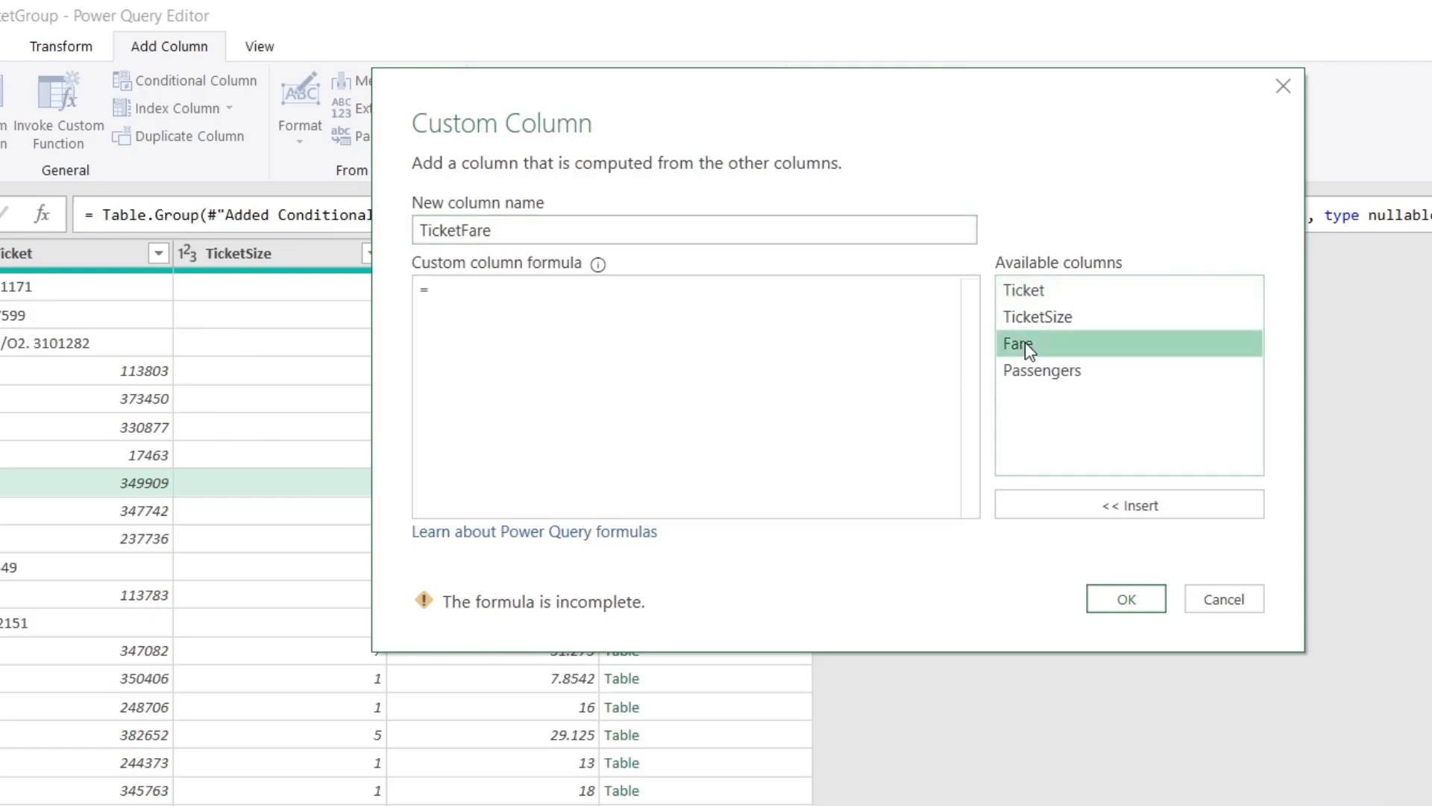
click(1109, 503)
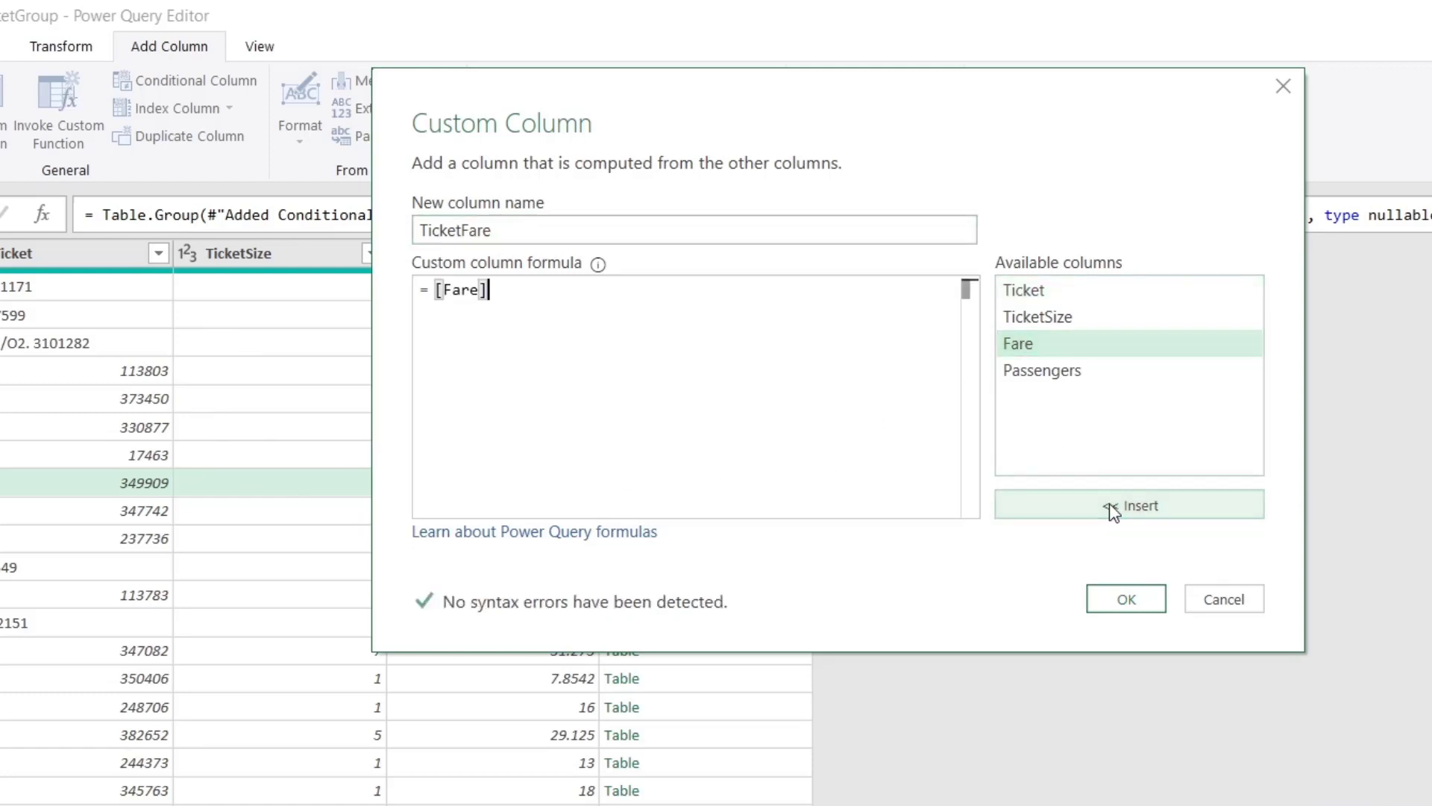
text( /)
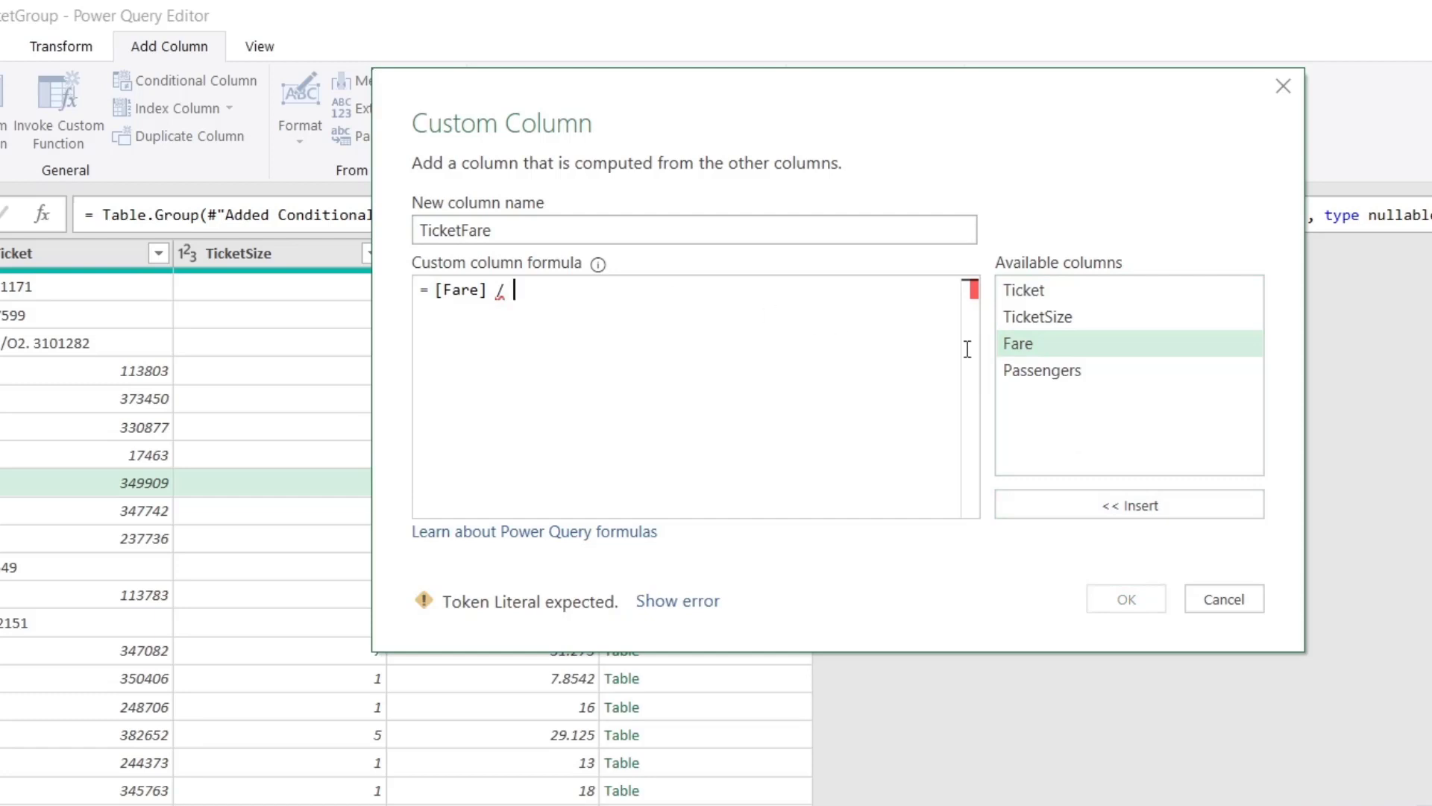
double_click(1046, 316)
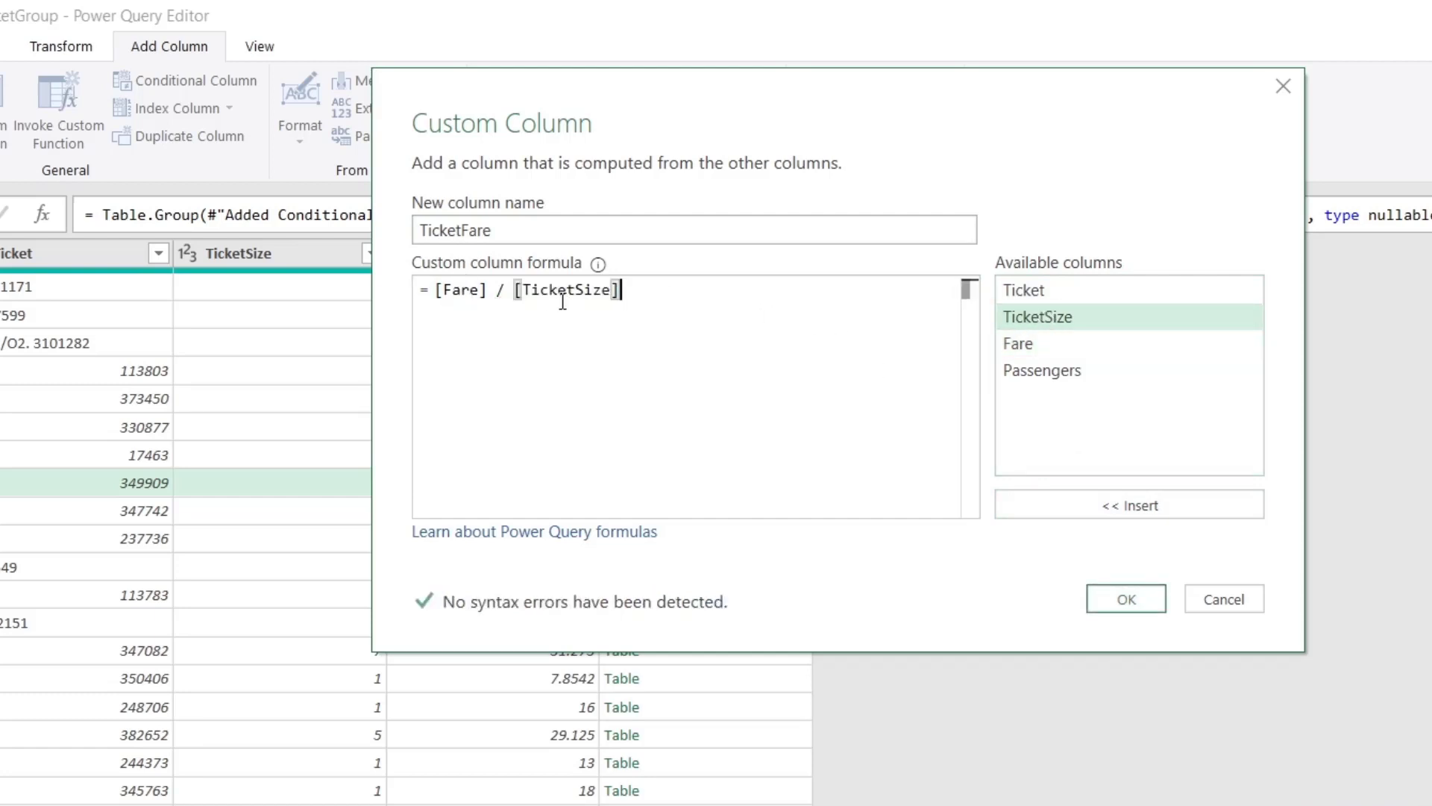
click(1126, 599)
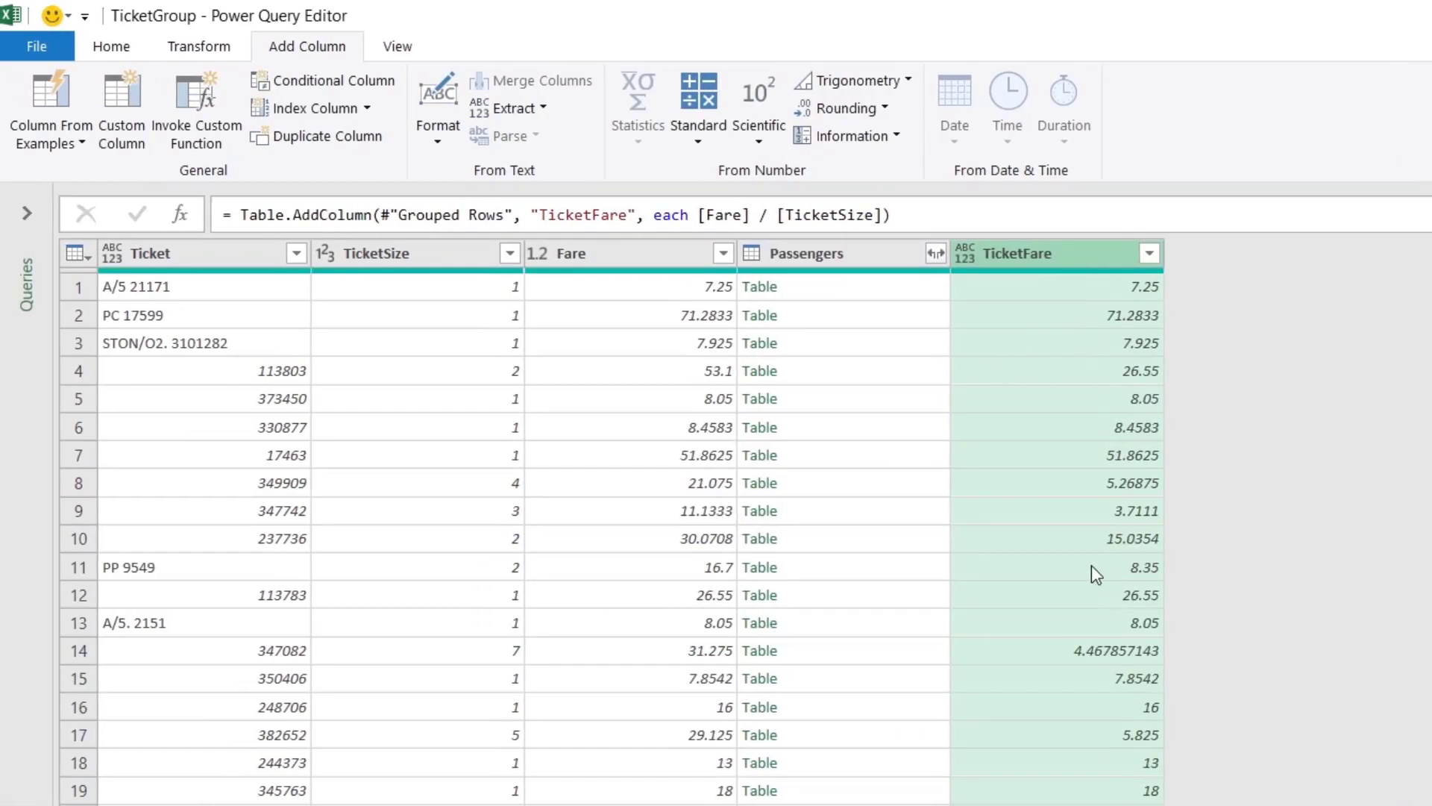
Move TicketFare beside TicketSize and delete Fare, leaving Ticket, TicketSize, TicketFare, Passengers.
click(76, 484)
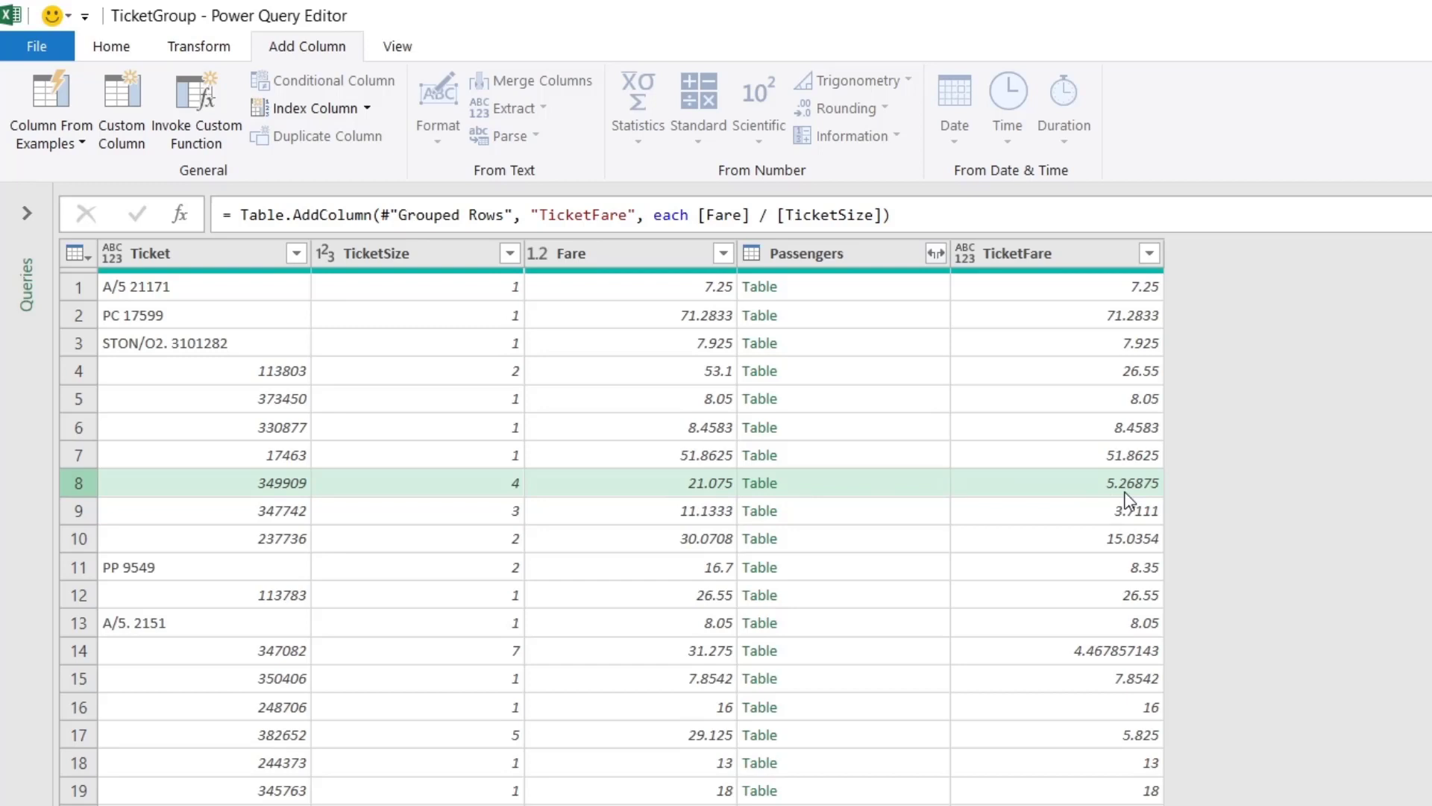
drag(1098, 260, 631, 255)
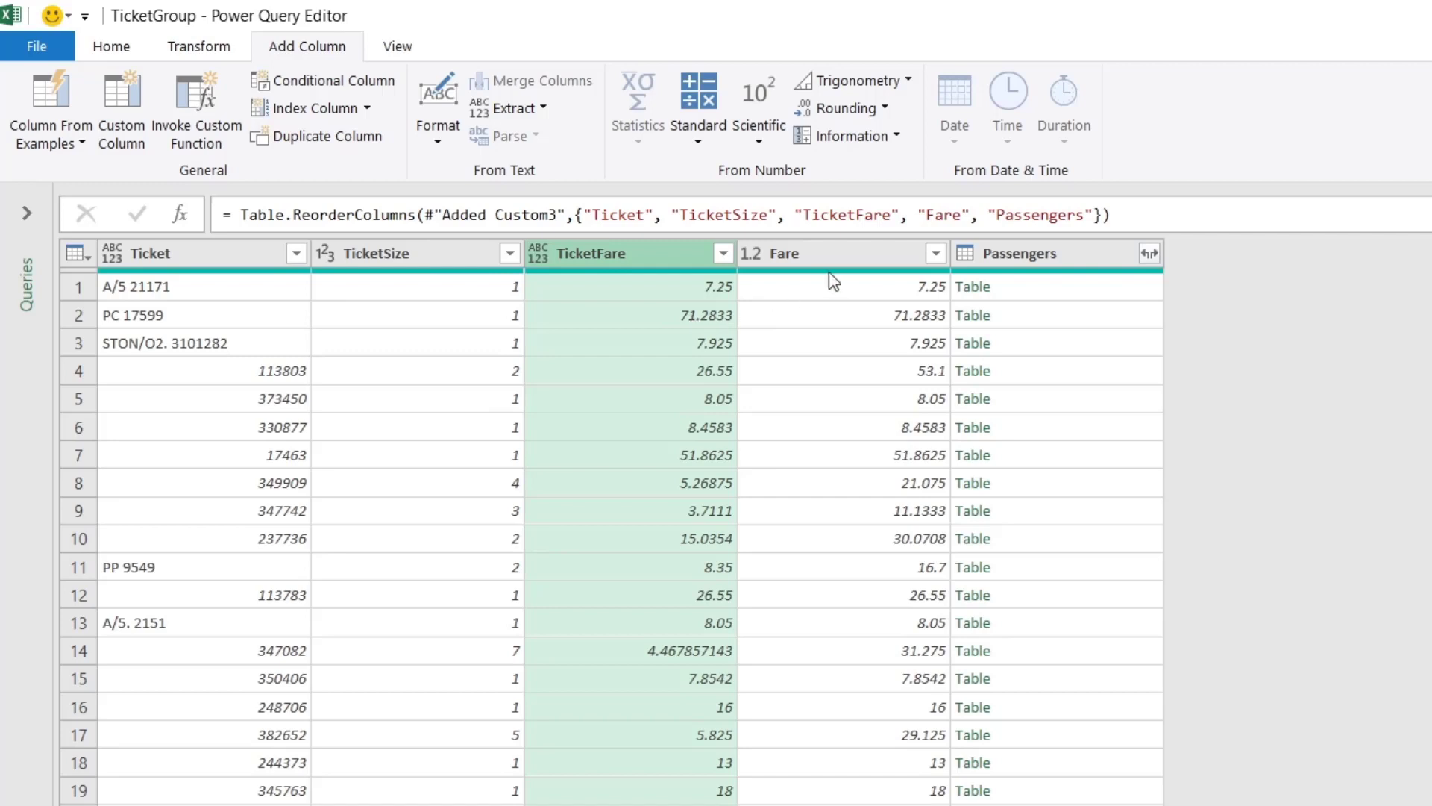
click(853, 266)
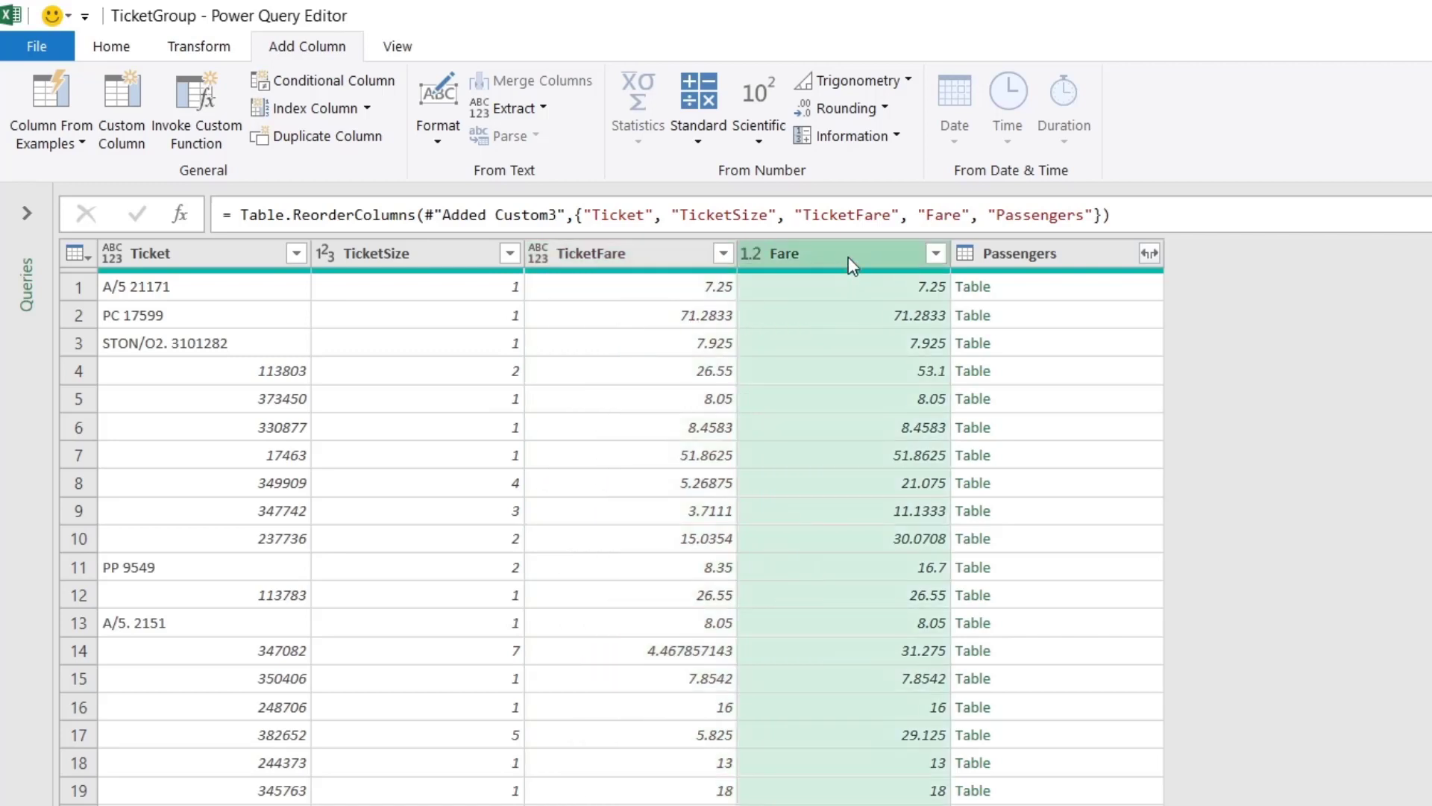
right_click(848, 253)
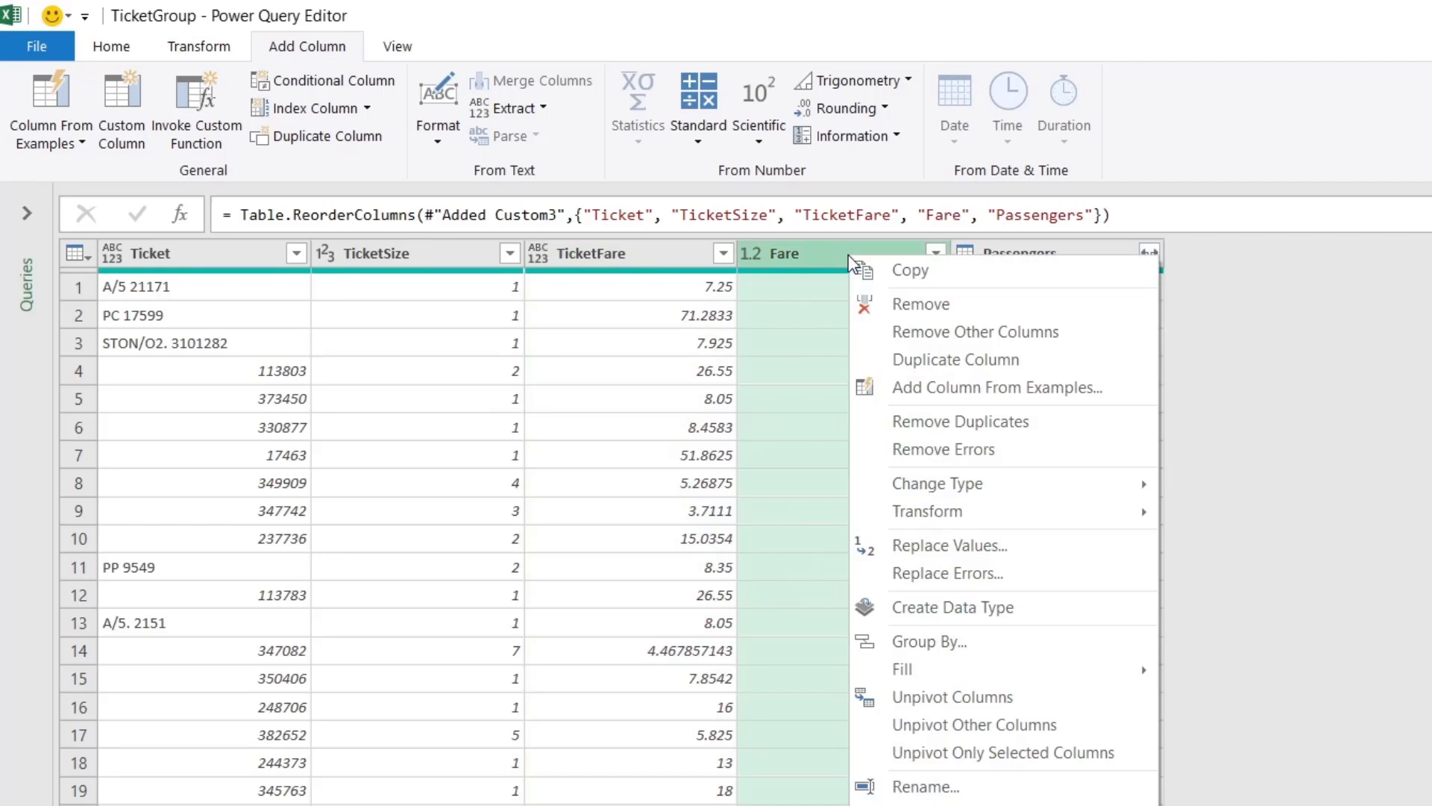
click(920, 303)
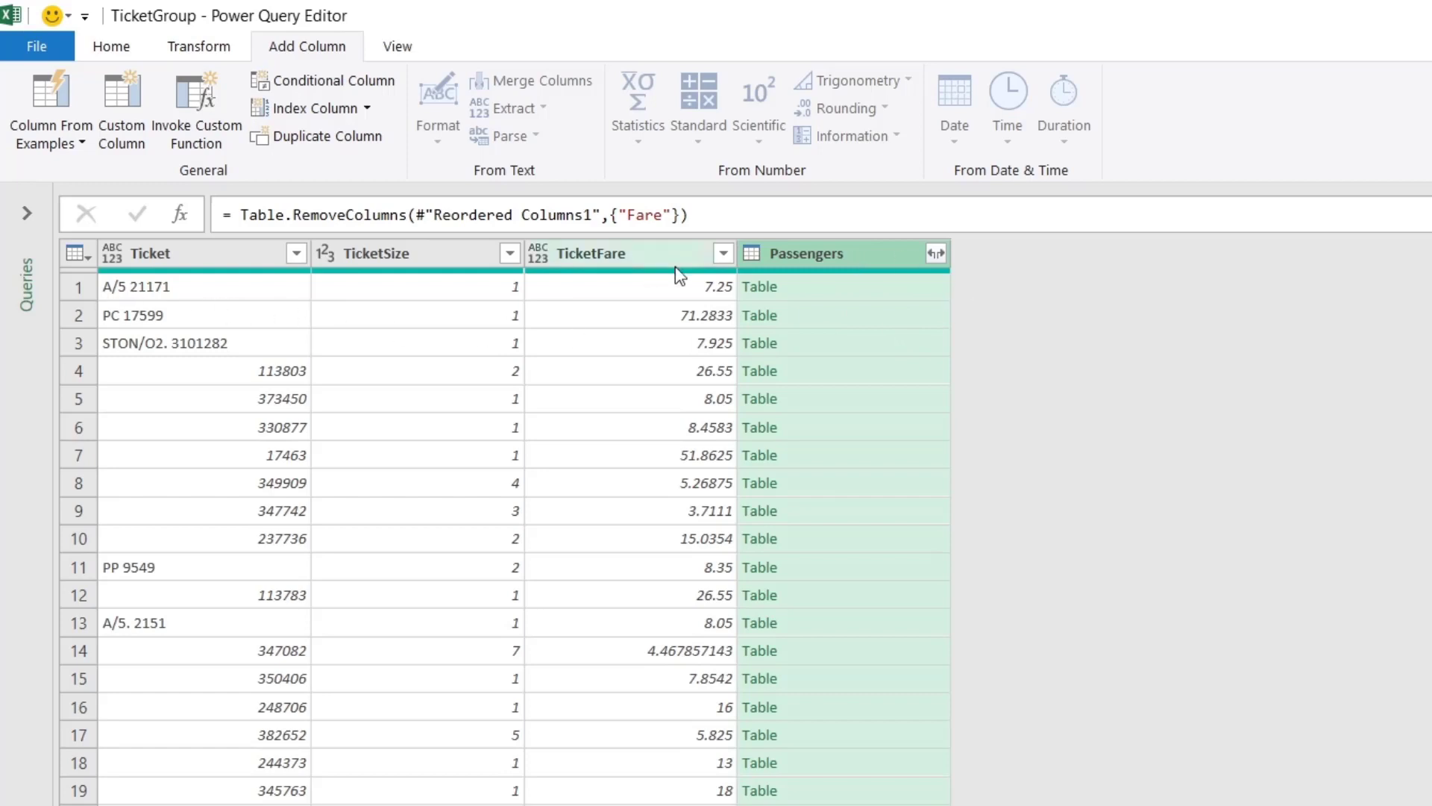
Enlarge the nested table preview and show the four passengers on ticket 349909.
click(841, 288)
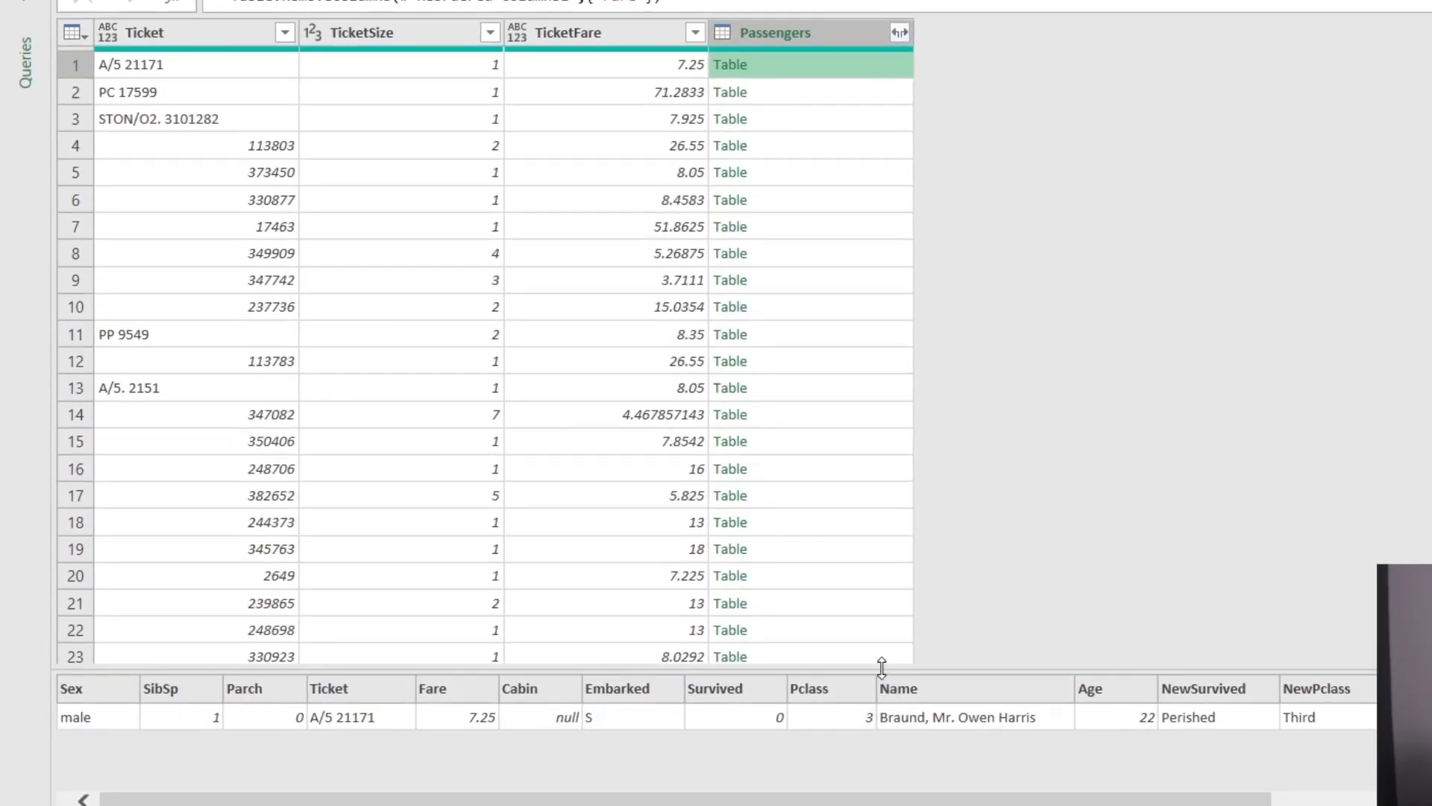
drag(882, 668, 874, 515)
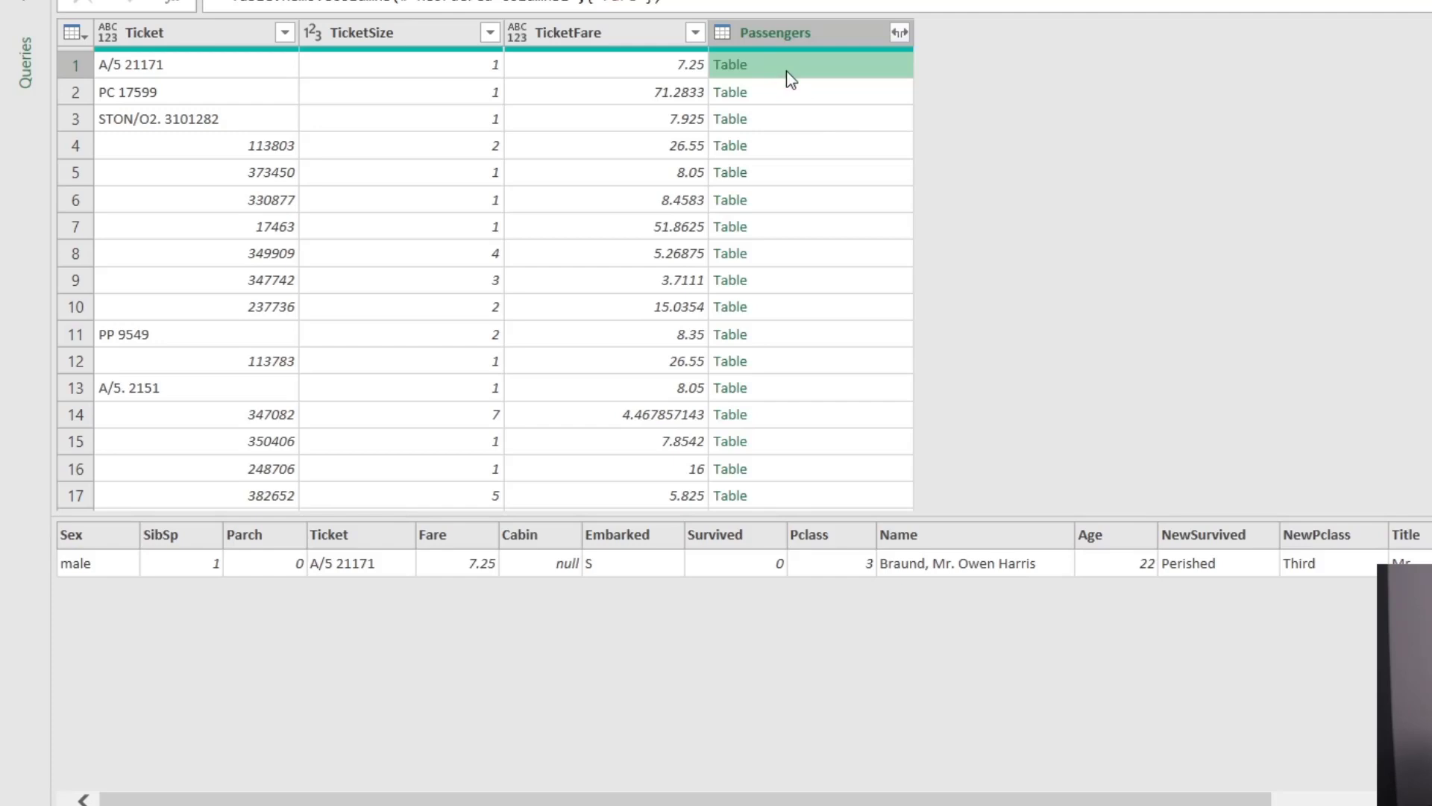
click(71, 254)
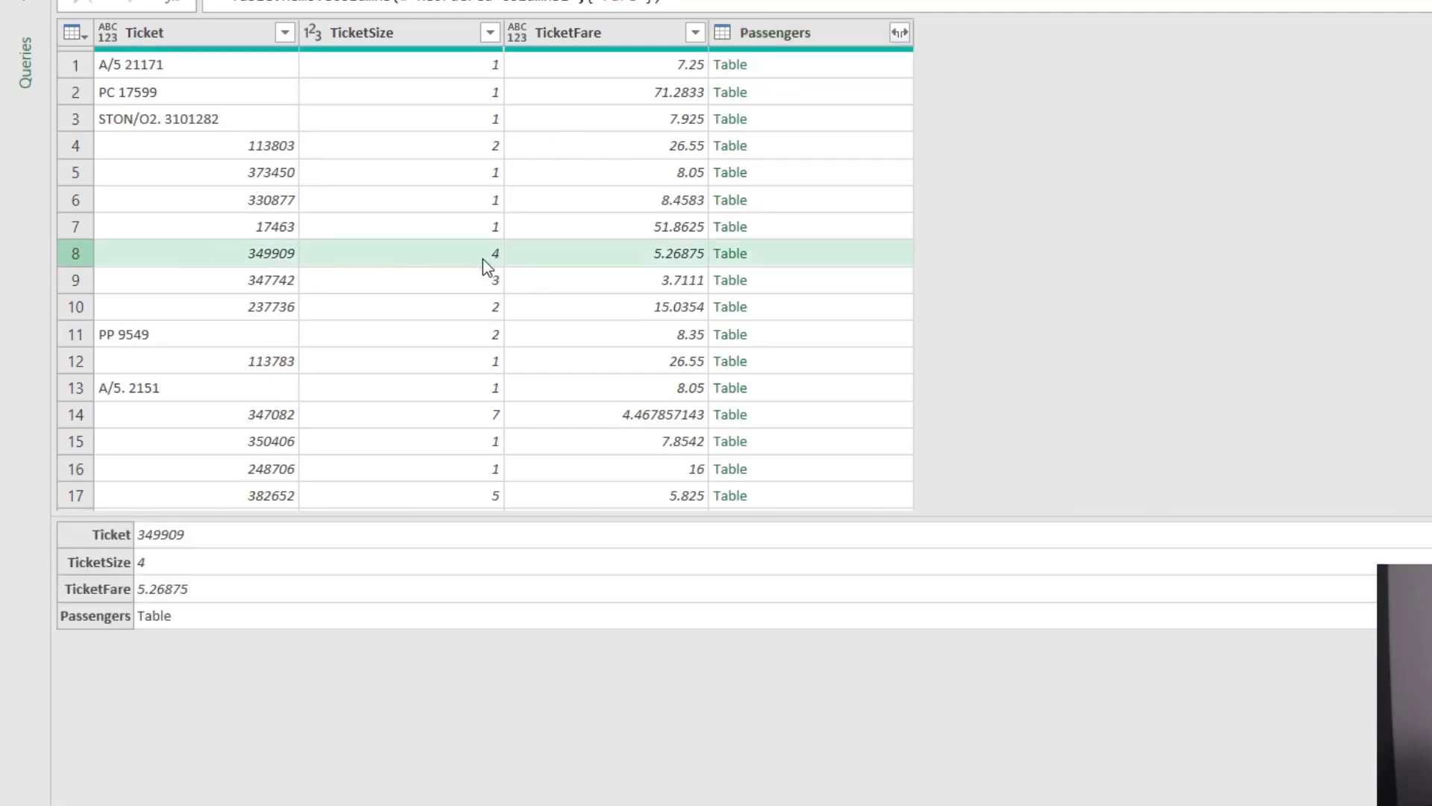
click(766, 256)
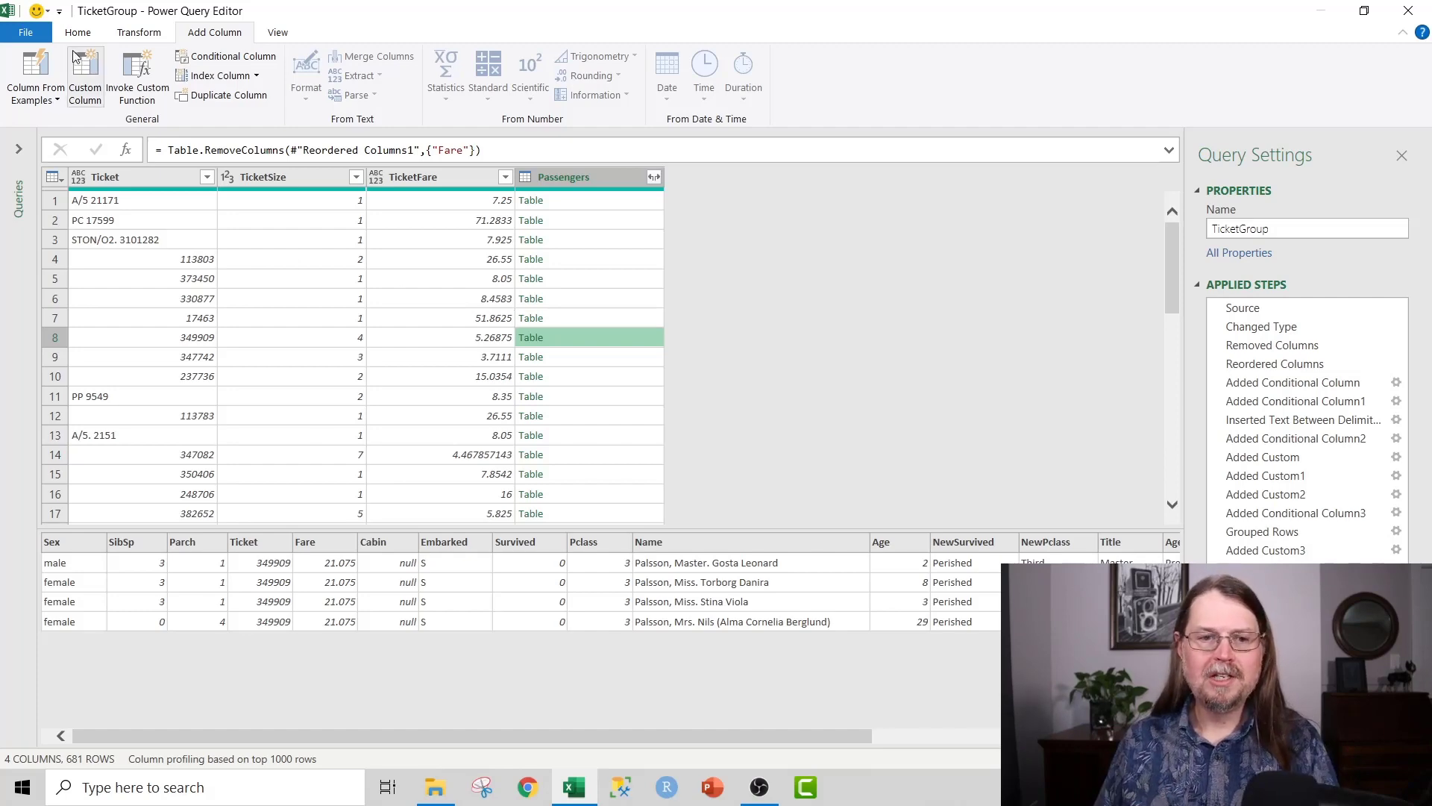
Close & Load To with Only Create Connection for the TicketGroup query.
click(26, 32)
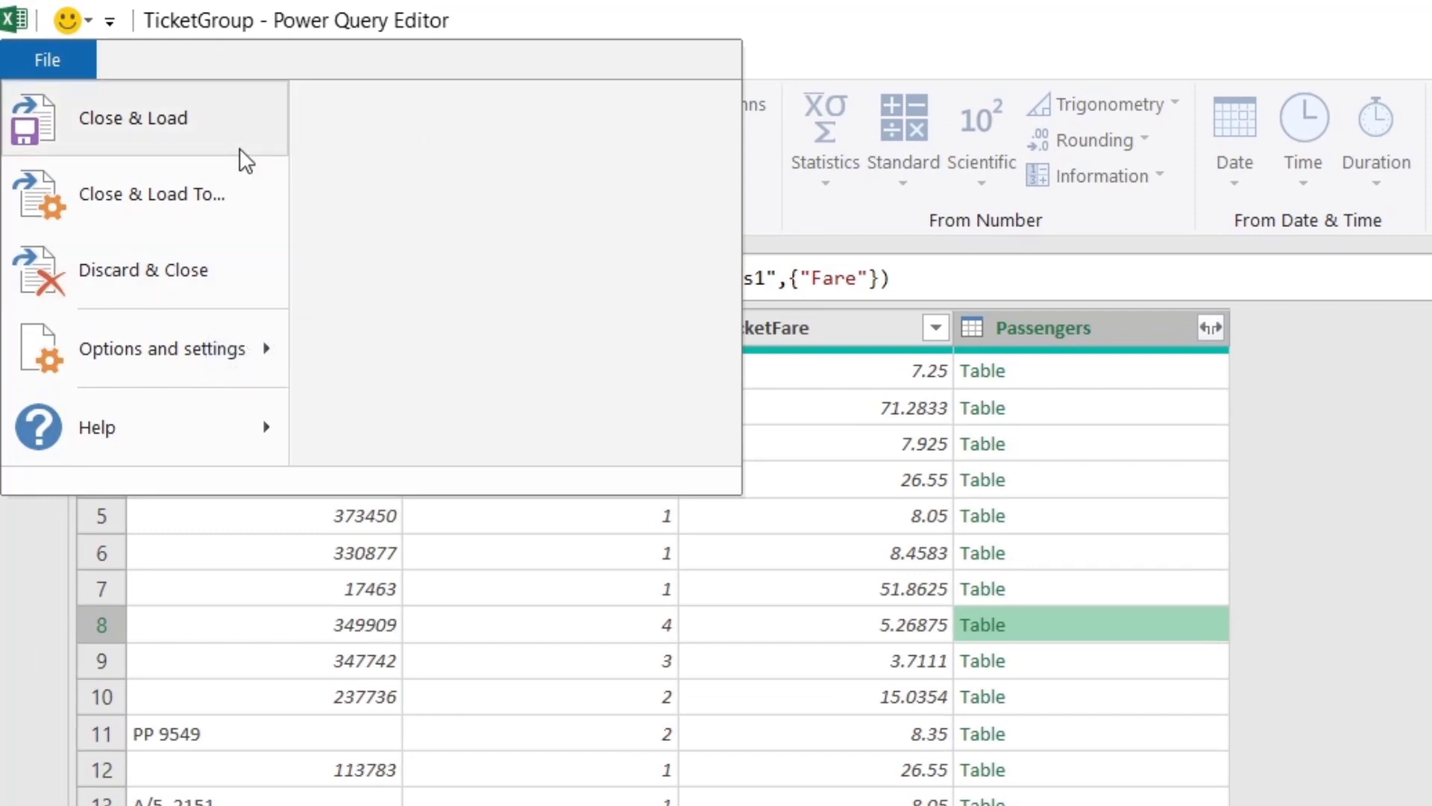
click(209, 197)
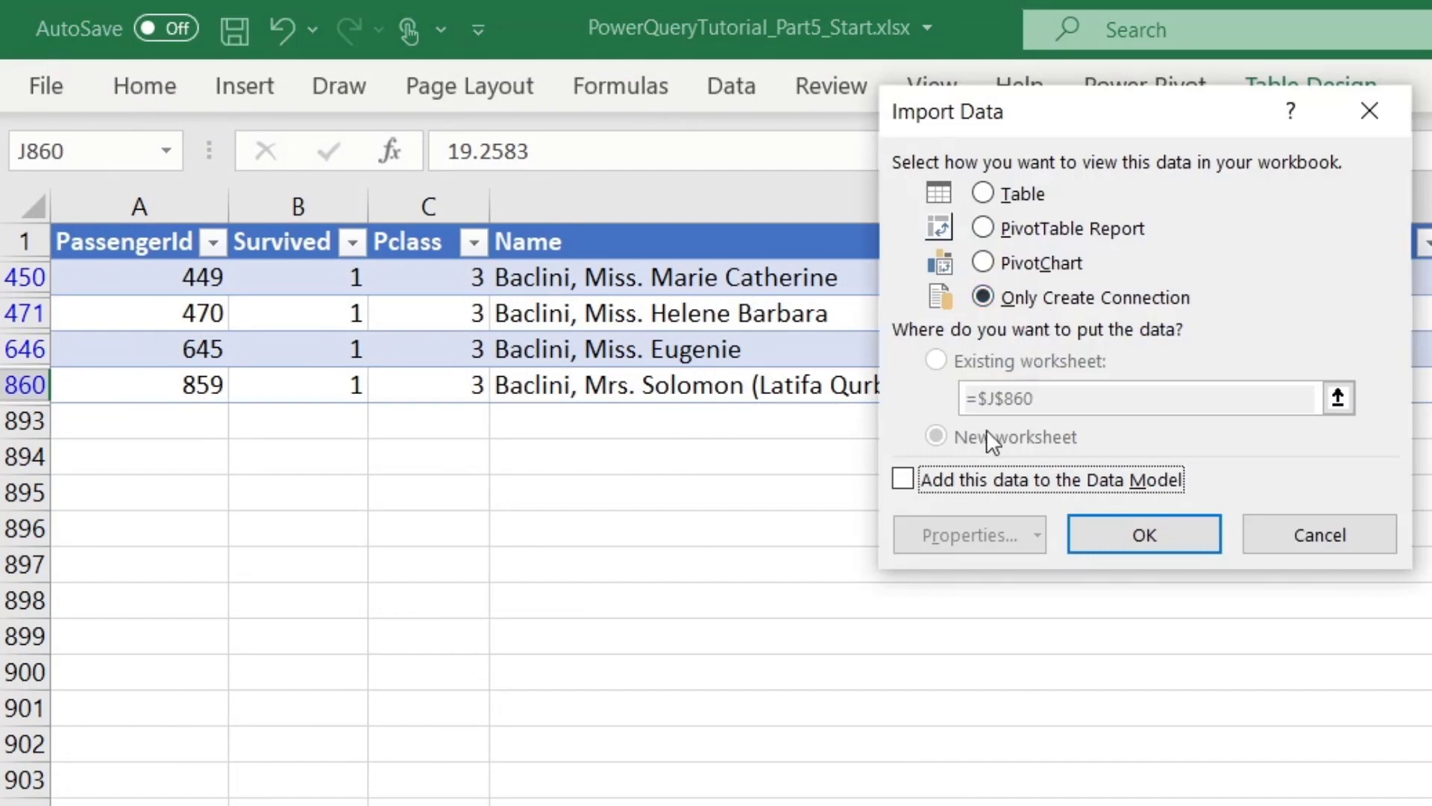
click(1144, 535)
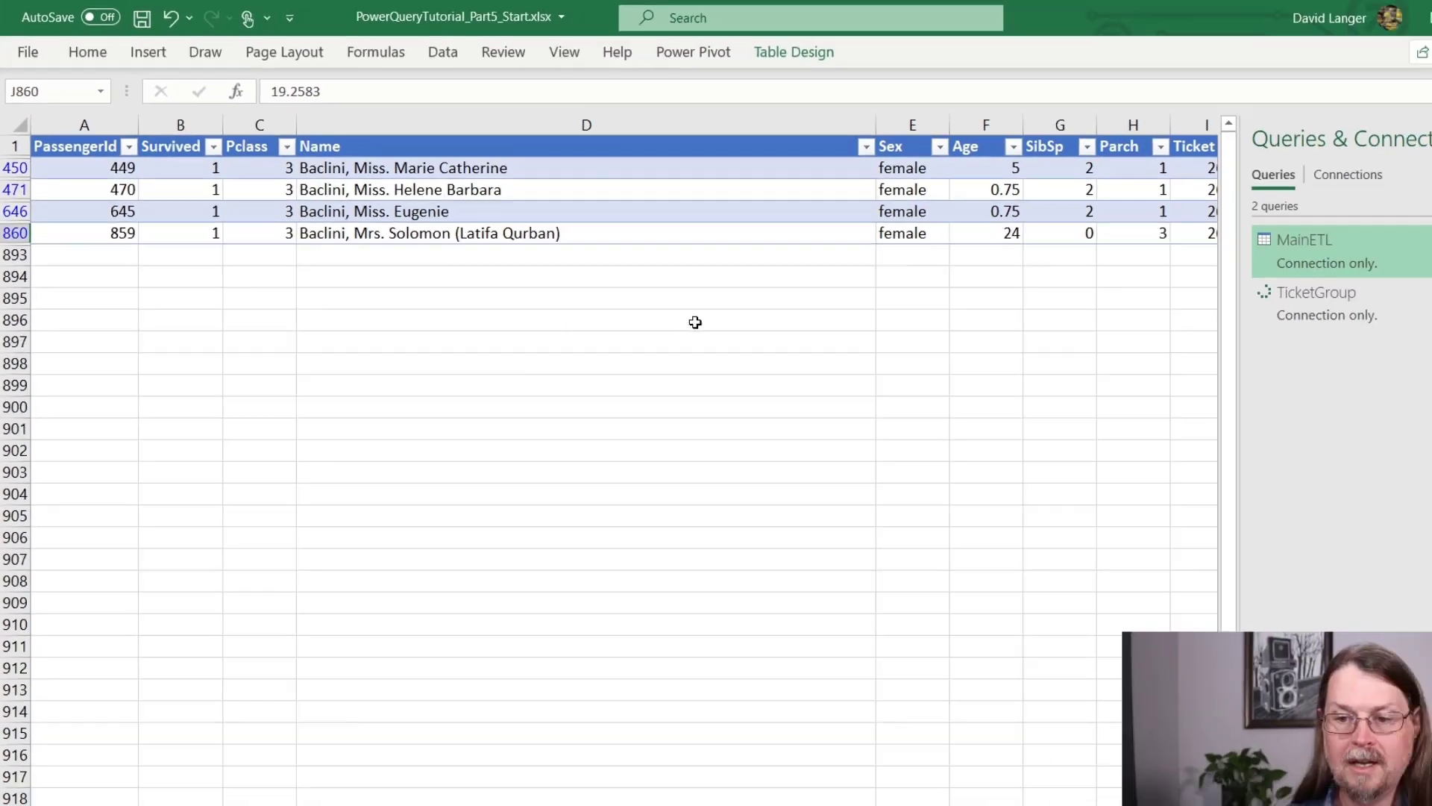